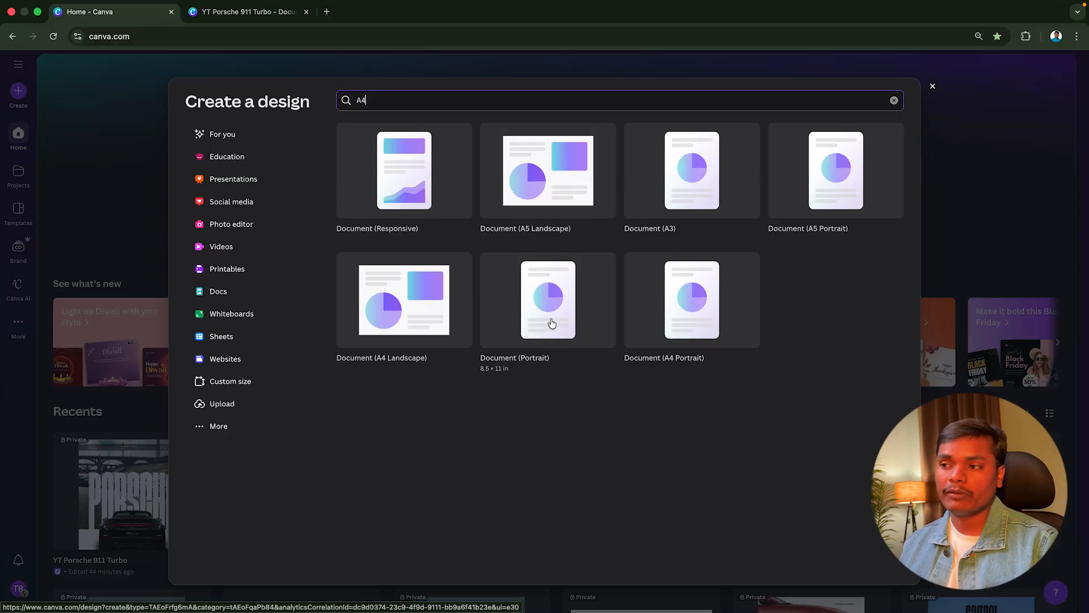
Create a new 8.5 × 11 in portrait document
{"action": "left_click", "coordinate": [552, 323]}
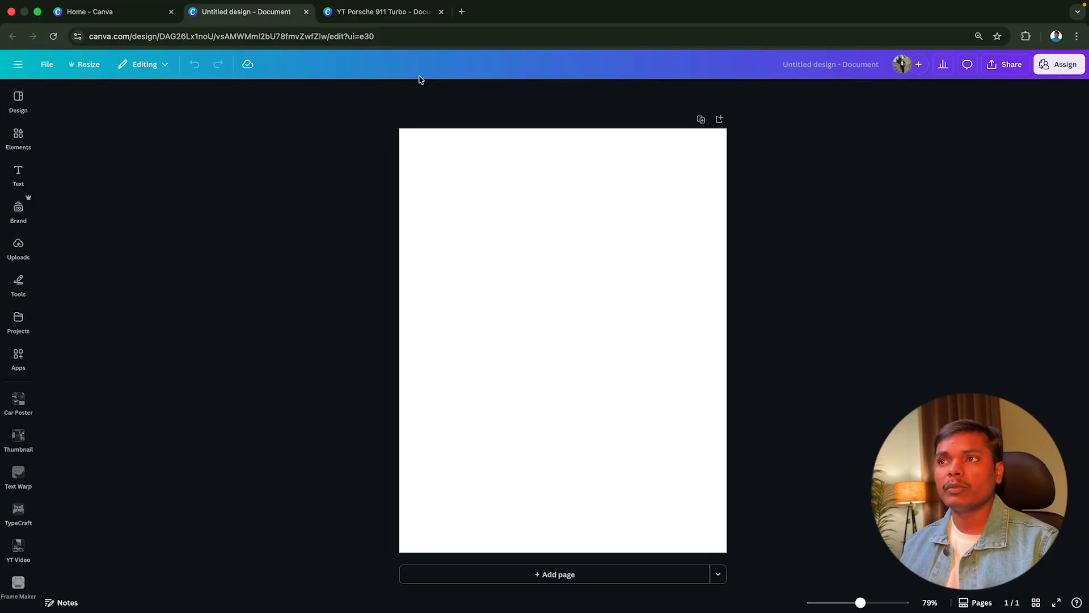
Examine the final poster page and the assets page of the YT Porsche 911 Turbo design
{"action": "left_click", "coordinate": [395, 17]}
{"action": "scroll", "coordinate": [786, 314], "scroll_direction": "down", "scroll_amount": 6}
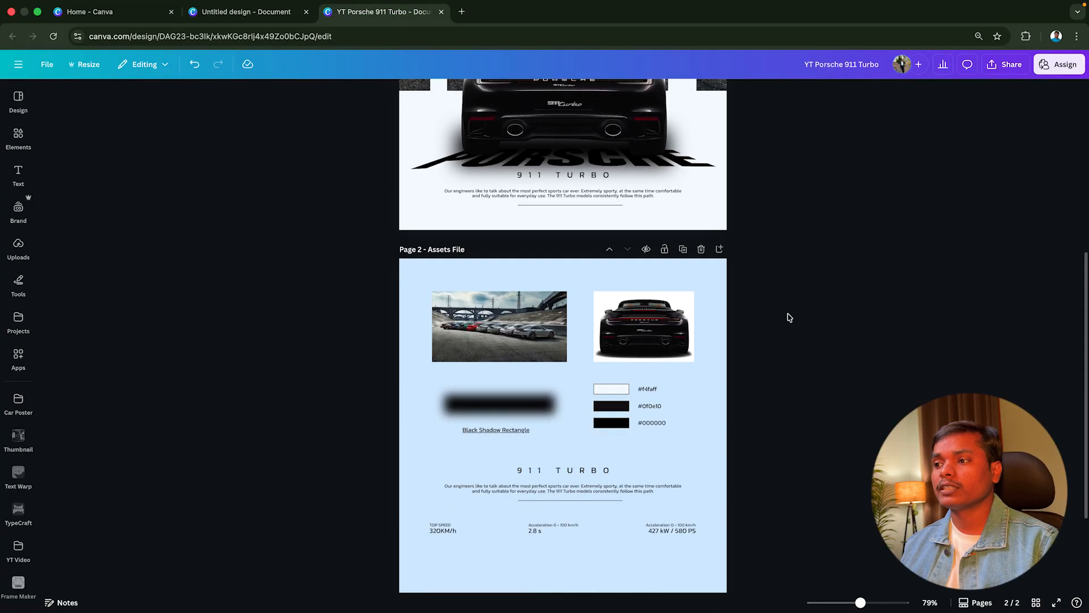
{"action": "scroll", "coordinate": [788, 315], "scroll_direction": "up", "scroll_amount": 3}
{"action": "scroll", "coordinate": [787, 315], "scroll_direction": "down", "scroll_amount": 3}
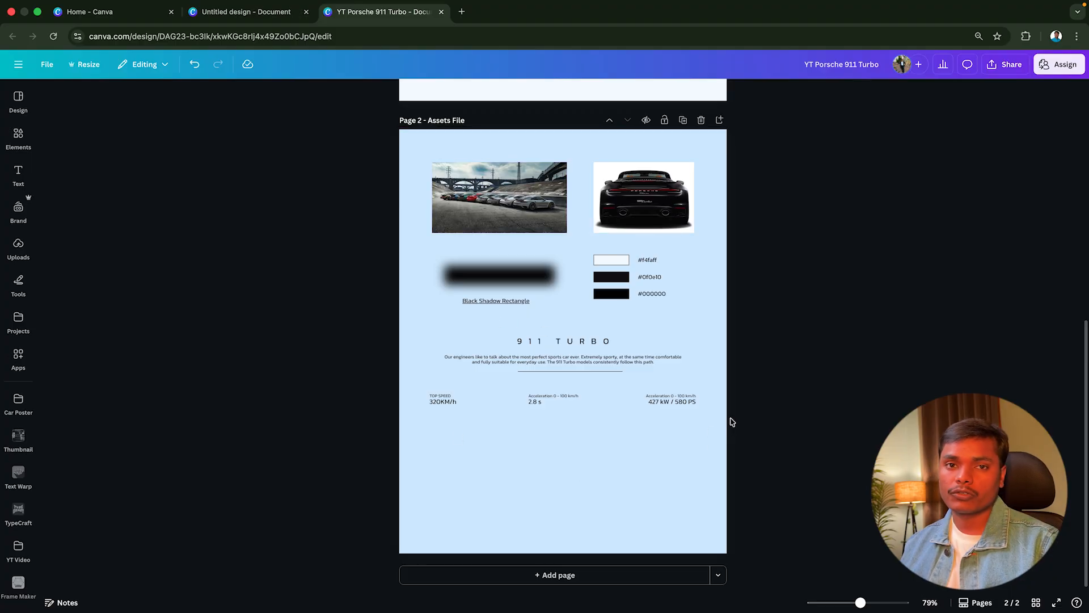
{"action": "scroll", "coordinate": [732, 421], "scroll_direction": "up", "scroll_amount": 10}
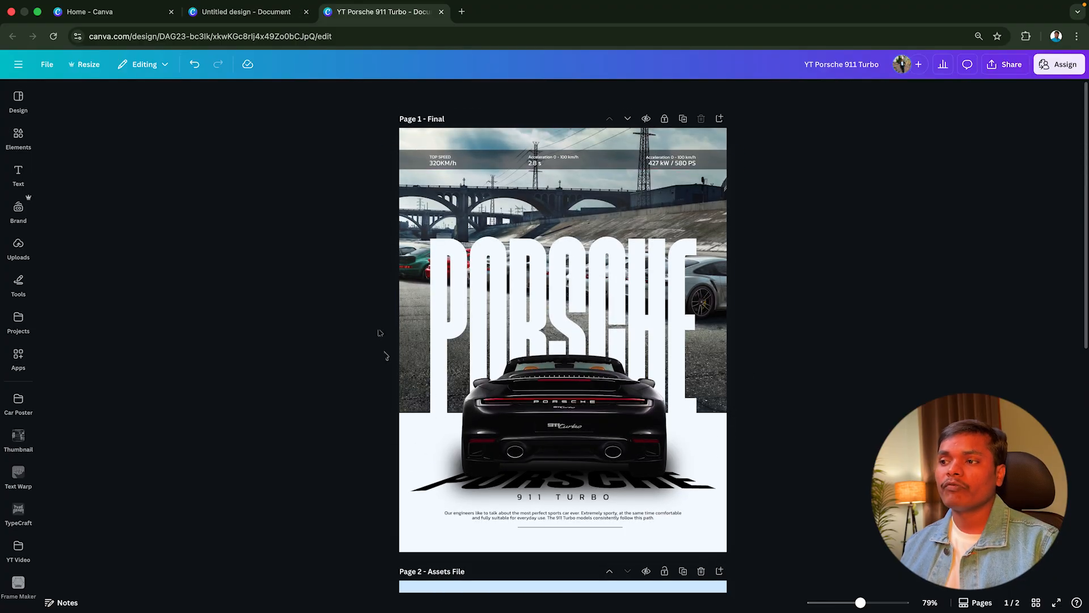
{"action": "scroll", "coordinate": [736, 369], "scroll_direction": "down", "scroll_amount": 1}
{"action": "key", "text": "ctrl+z"}
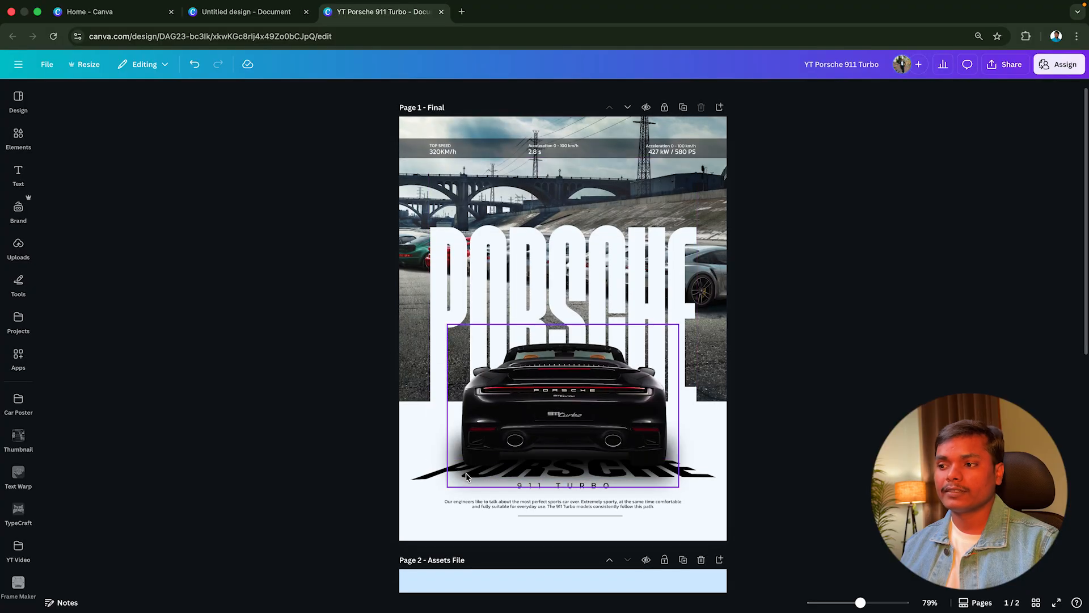
{"action": "scroll", "coordinate": [817, 327], "scroll_direction": "down", "scroll_amount": 3}
{"action": "scroll", "coordinate": [818, 326], "scroll_direction": "down", "scroll_amount": 6}
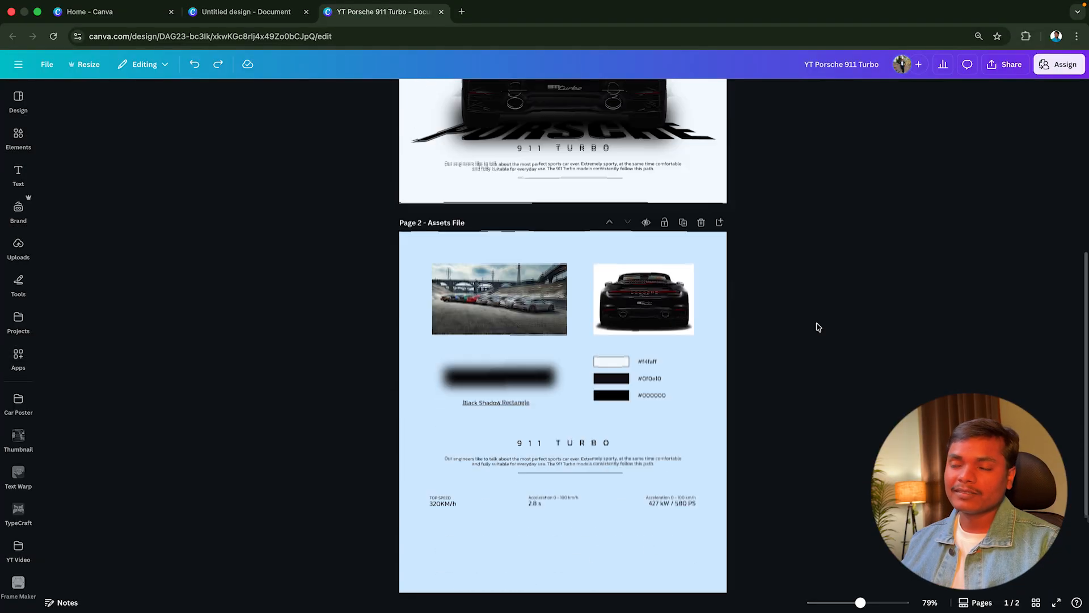
{"action": "left_click", "coordinate": [692, 232]}
{"action": "left_click_drag", "start_coordinate": [594, 265], "coordinate": [379, 415]}
{"action": "left_click_drag", "start_coordinate": [554, 309], "coordinate": [586, 324]}
{"action": "key", "text": "ctrl+z"}
{"action": "key", "text": "ctrl+z"}
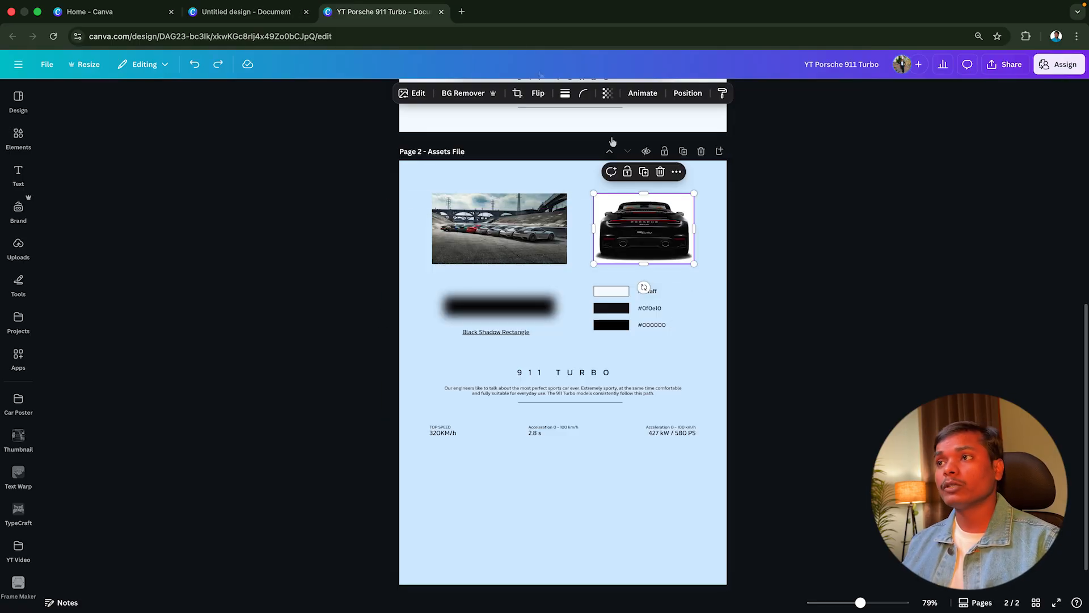
Search the web for "porsche" in a new browser tab and open the official Porsche website
{"action": "left_click", "coordinate": [461, 11]}
{"action": "left_click", "coordinate": [456, 38]}
{"action": "type", "text": "porsche"}
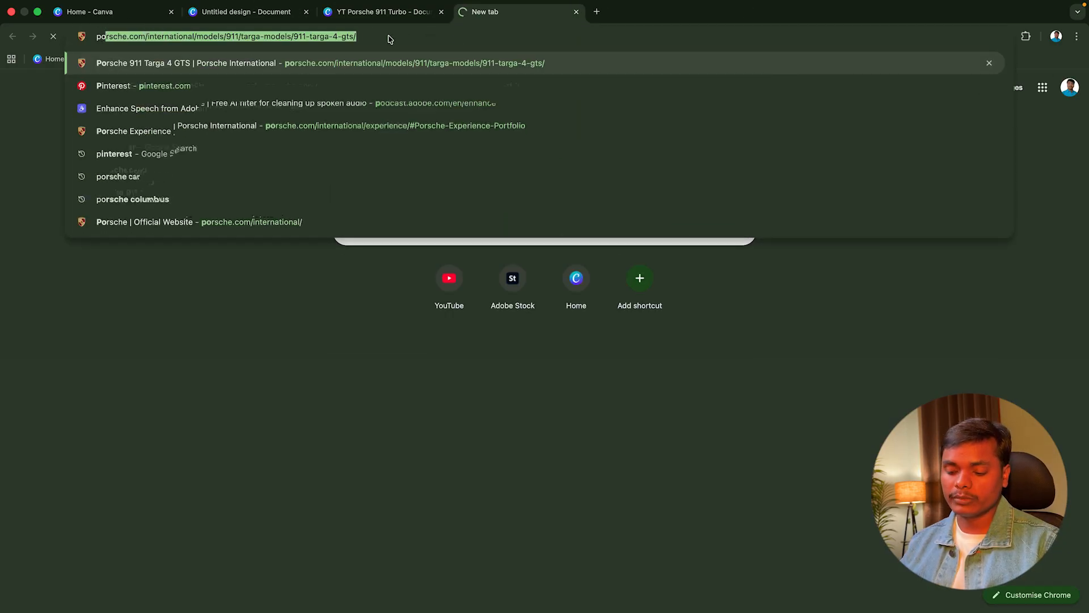
{"action": "key", "text": "Return"}
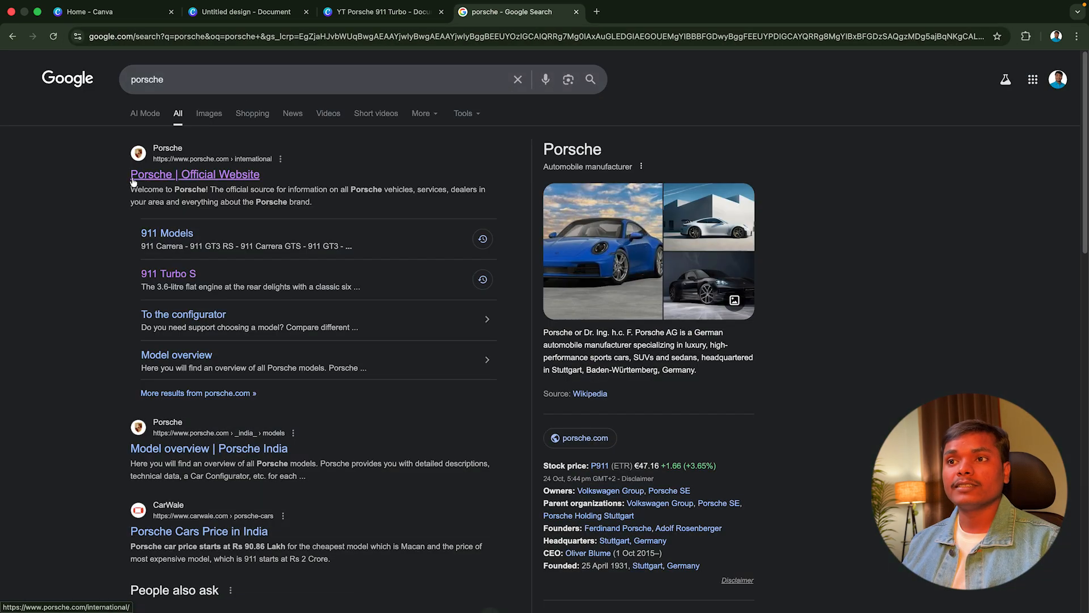
{"action": "left_click", "coordinate": [165, 176]}
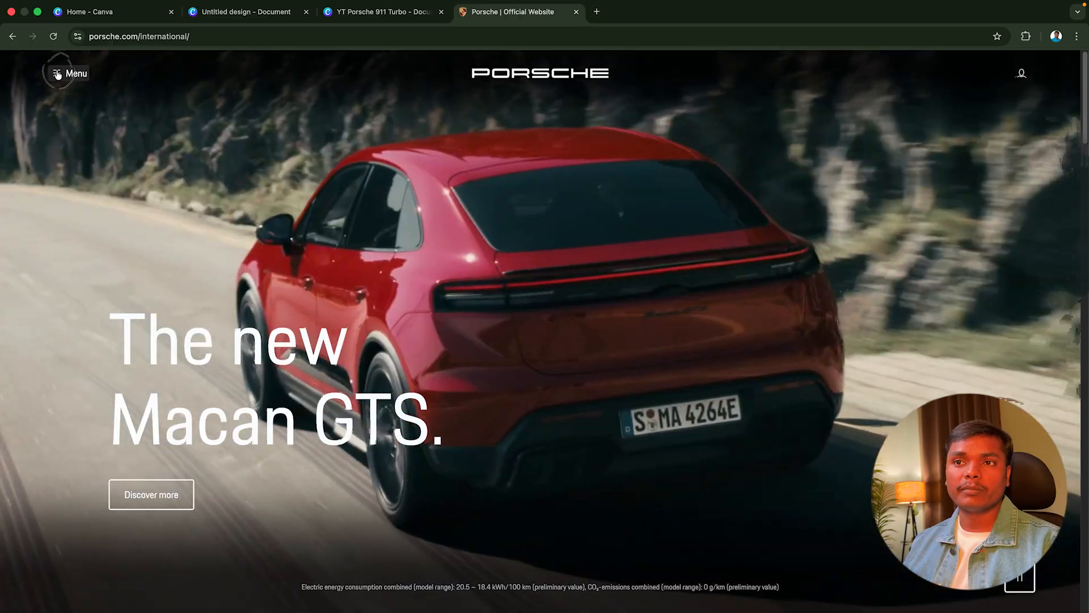
Open the 911 Turbo S Cabriolet page from the 911 models on the Porsche site
{"action": "left_click", "coordinate": [54, 75]}
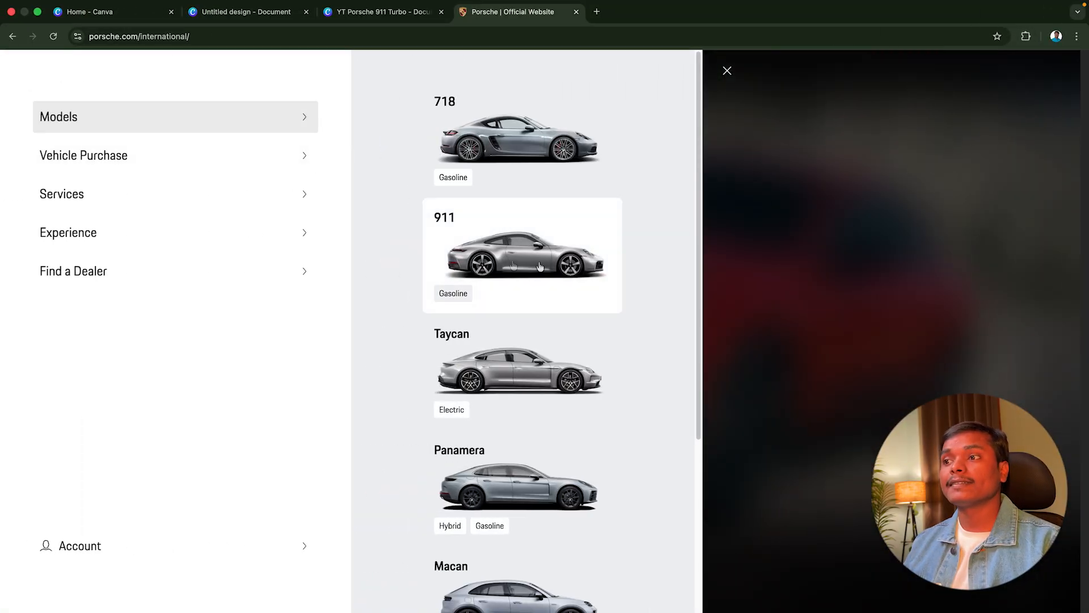
{"action": "left_click", "coordinate": [549, 267]}
{"action": "scroll", "coordinate": [517, 374], "scroll_direction": "down", "scroll_amount": 7}
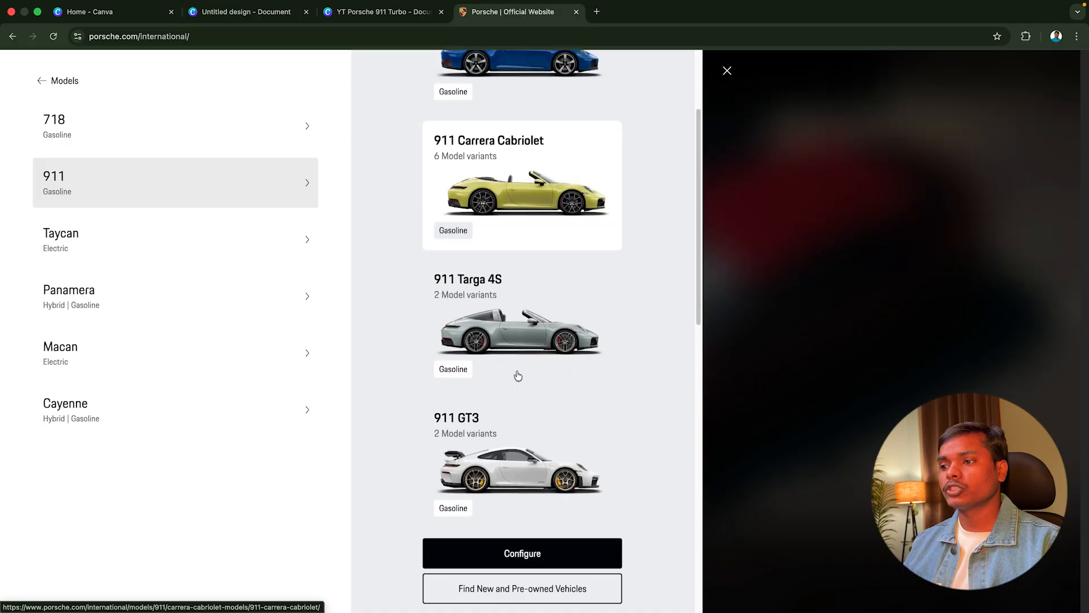
{"action": "scroll", "coordinate": [516, 408], "scroll_direction": "down", "scroll_amount": 6}
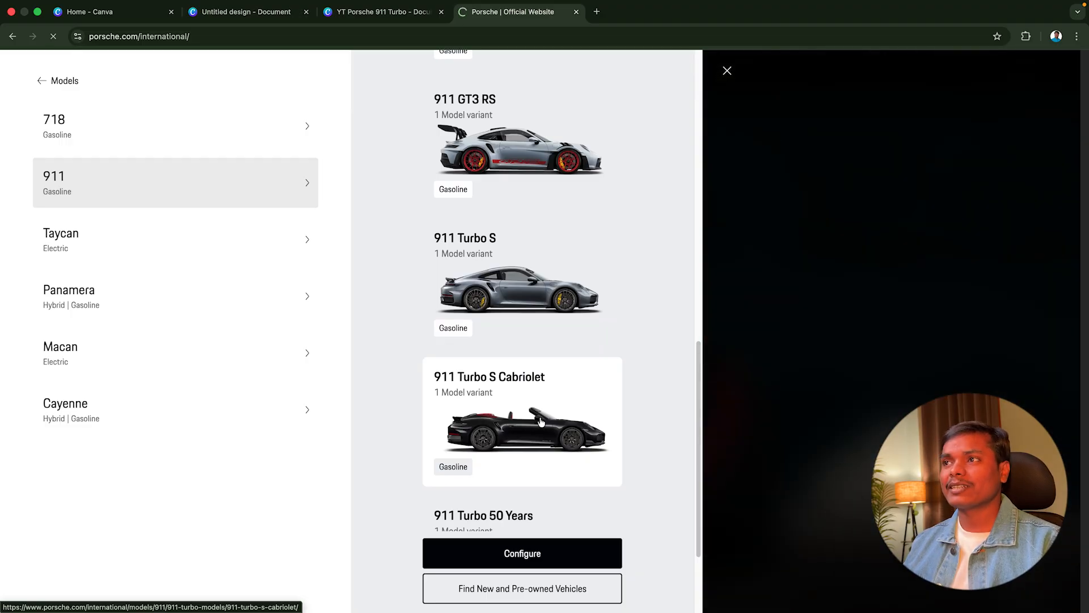
{"action": "left_click", "coordinate": [541, 420]}
Copy the side-view image of the 911 Turbo S Cabriolet and paste it into the untitled Canva design
{"action": "scroll", "coordinate": [741, 396], "scroll_direction": "down", "scroll_amount": 10}
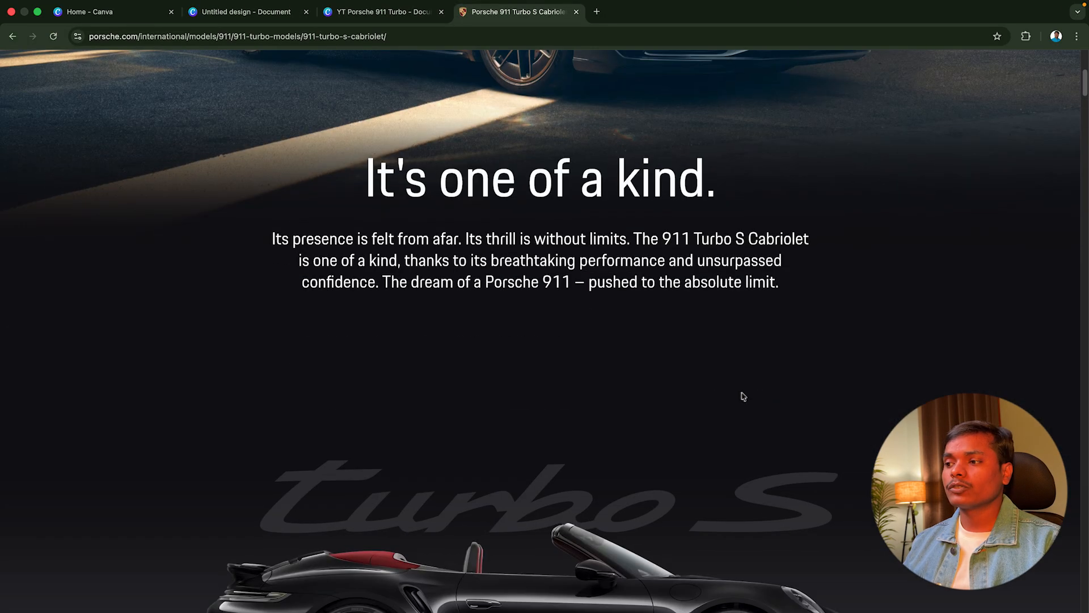
{"action": "scroll", "coordinate": [689, 392], "scroll_direction": "down", "scroll_amount": 2}
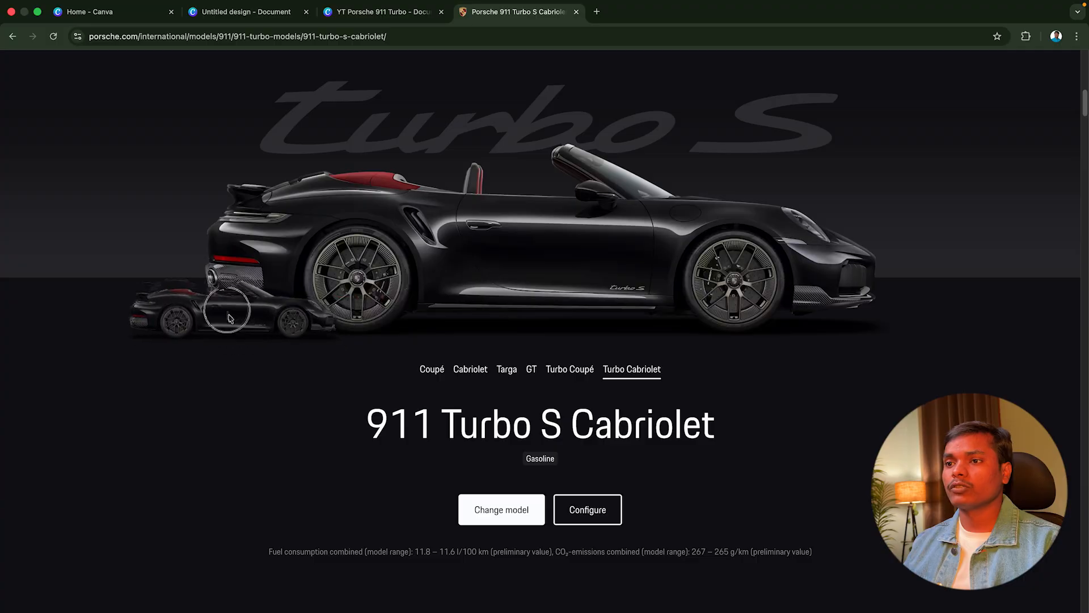
{"action": "right_click", "coordinate": [511, 248]}
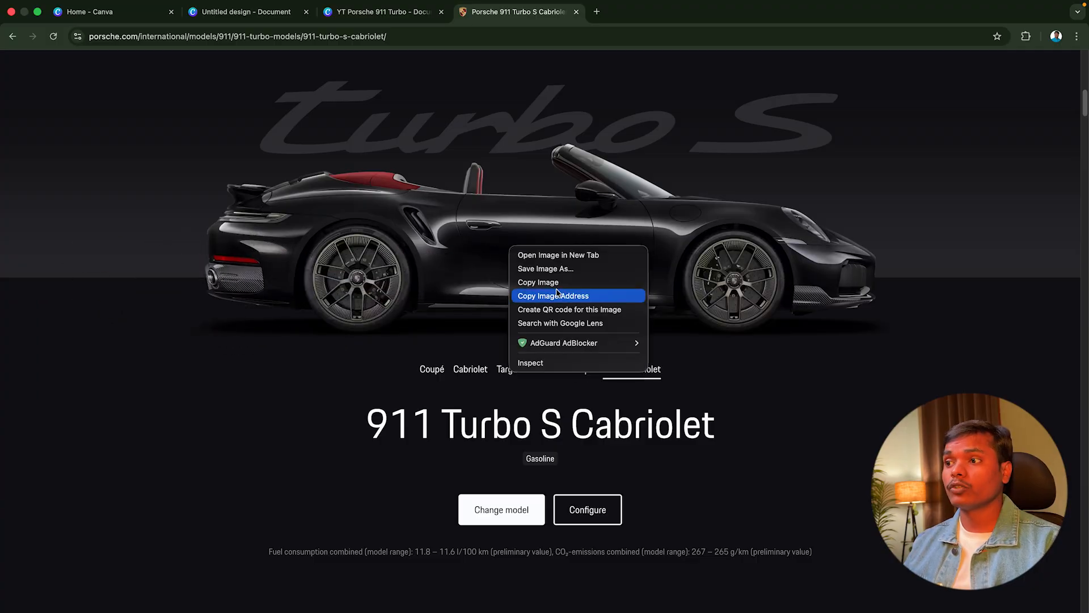
{"action": "left_click", "coordinate": [535, 282]}
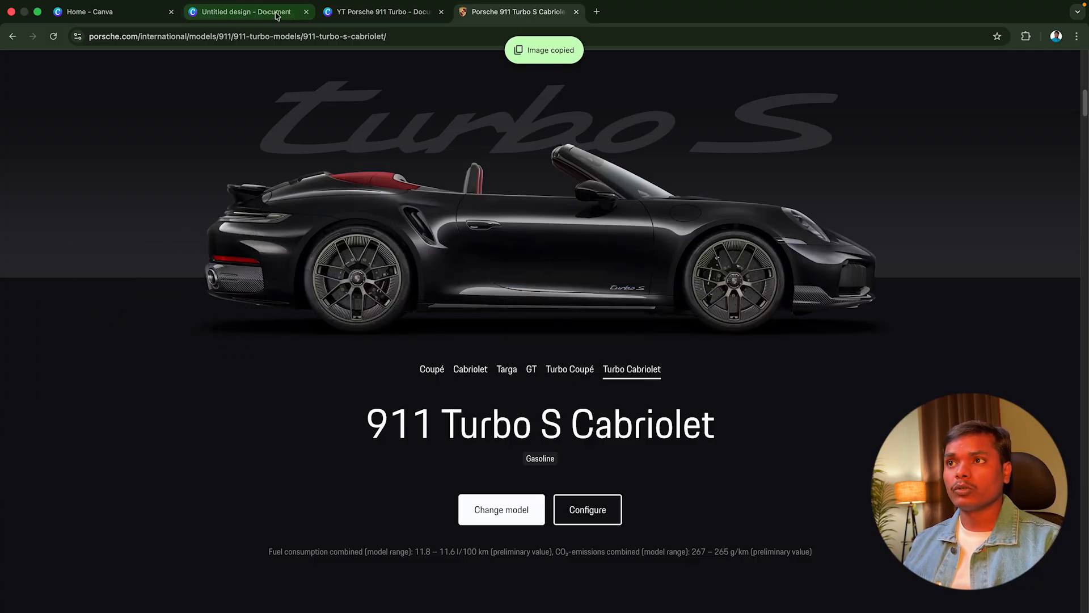
{"action": "left_click", "coordinate": [246, 12]}
{"action": "right_click", "coordinate": [551, 254]}
{"action": "left_click", "coordinate": [576, 281]}
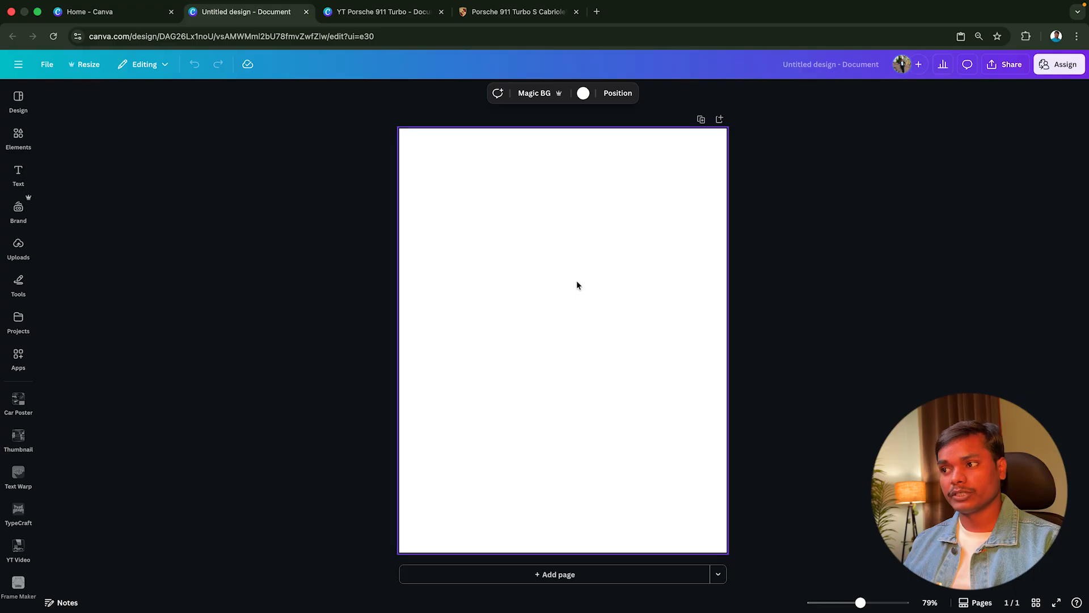
Enlarge the side-view car beyond the page width and position its front half on the page to inspect its quality
{"action": "left_click_drag", "start_coordinate": [664, 312], "coordinate": [1033, 227]}
{"action": "left_click_drag", "start_coordinate": [904, 287], "coordinate": [634, 291]}
{"action": "scroll", "coordinate": [633, 292], "scroll_direction": "up", "scroll_amount": 6}
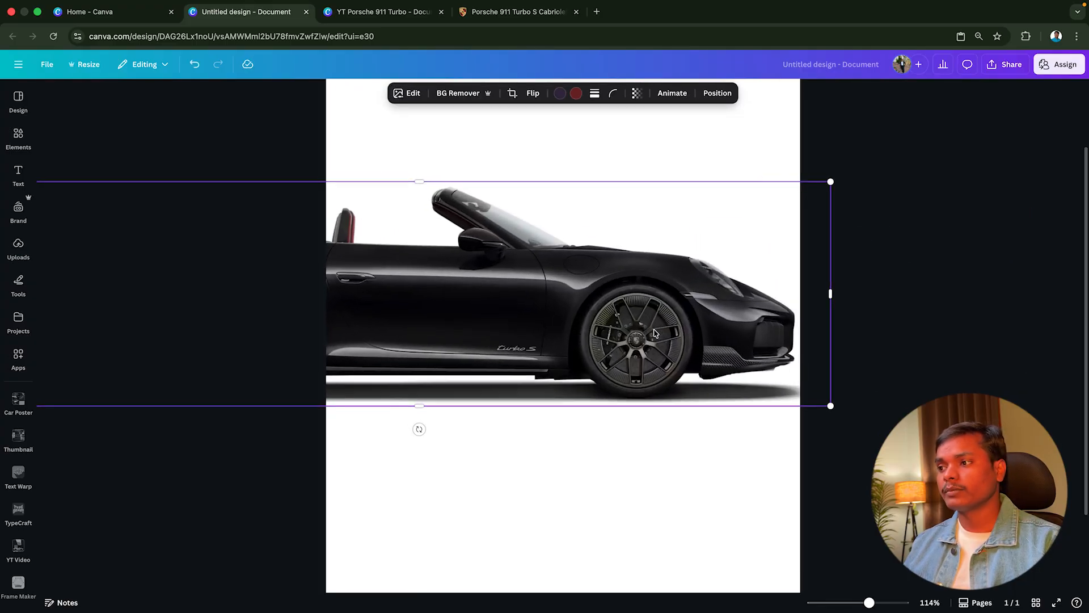
{"action": "scroll", "coordinate": [706, 339], "scroll_direction": "down", "scroll_amount": 8}
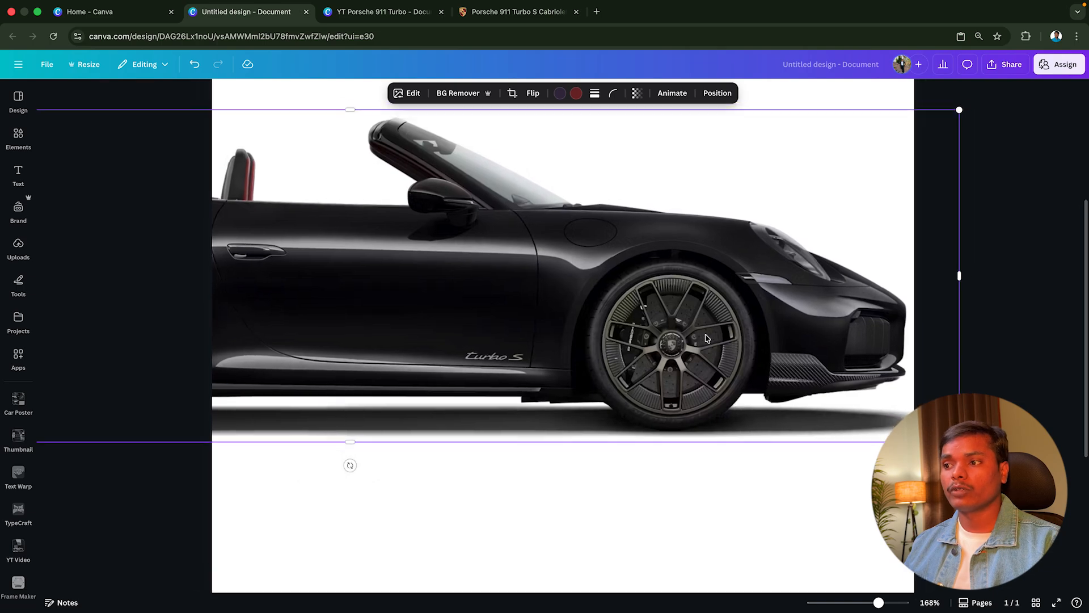
Return to the Porsche page and copy the rear-view image of the 911 Turbo S Cabriolet
{"action": "left_click", "coordinate": [507, 12]}
{"action": "scroll", "coordinate": [637, 348], "scroll_direction": "down", "scroll_amount": 8}
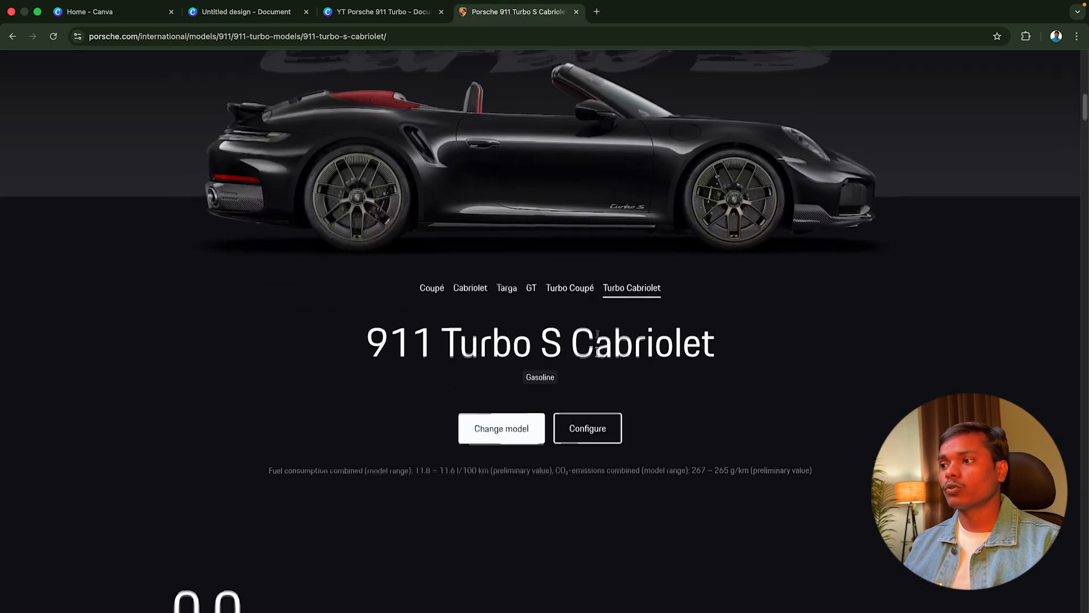
{"action": "right_click", "coordinate": [706, 326]}
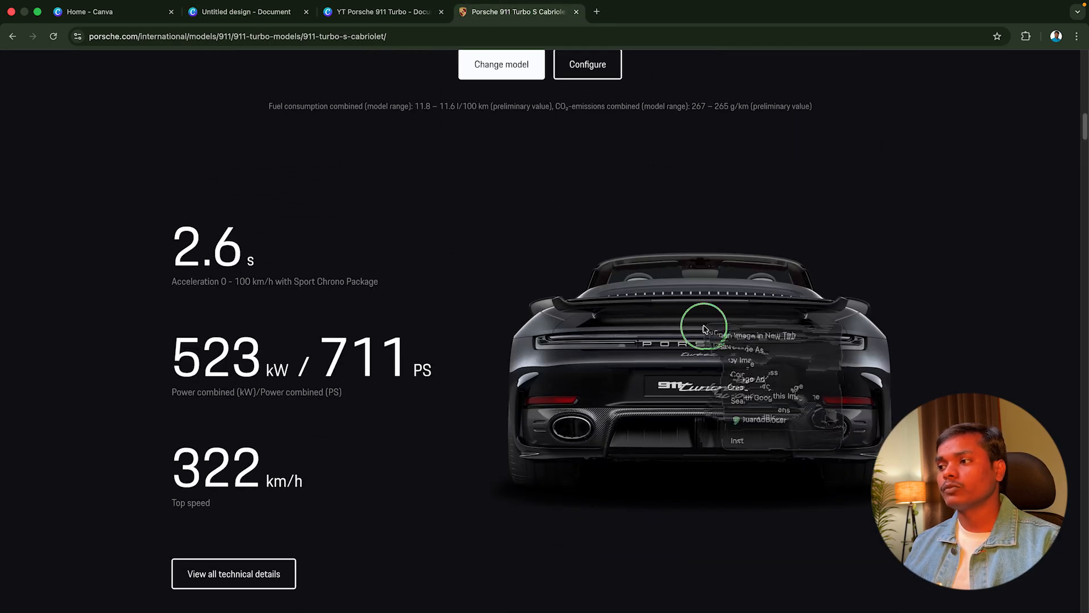
{"action": "left_click", "coordinate": [725, 365]}
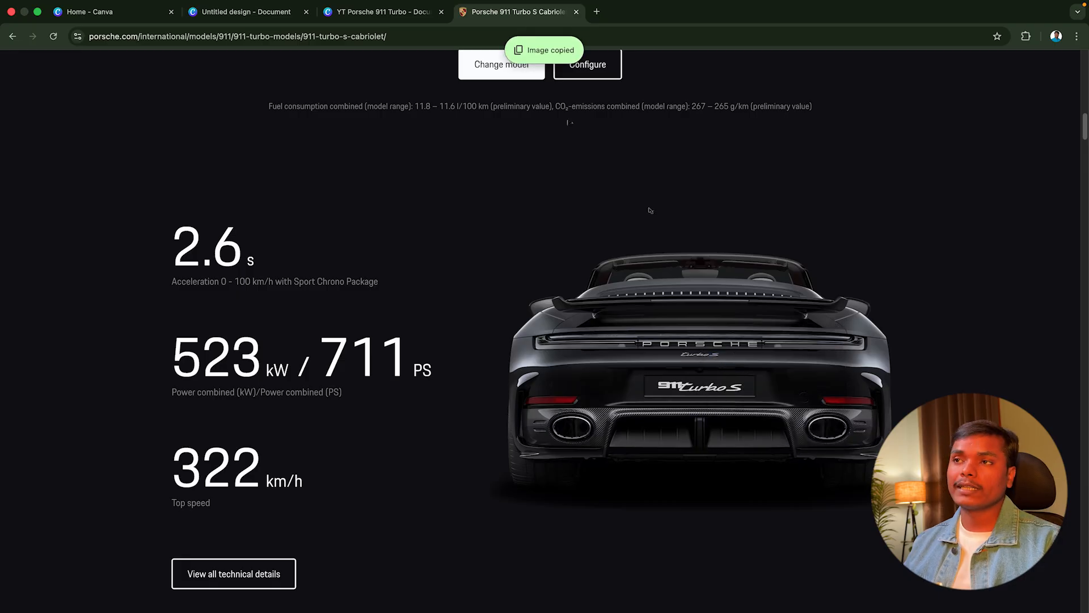
Switch back to the untitled Canva design and shrink the side-view car to free space on the page
{"action": "left_click", "coordinate": [255, 12]}
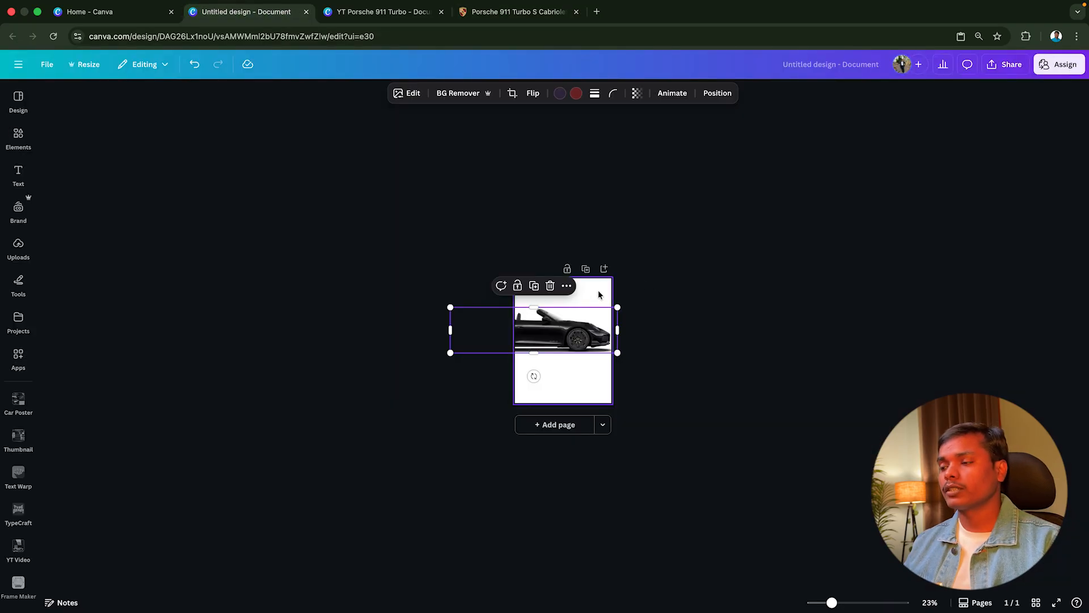
{"action": "scroll", "coordinate": [598, 294], "scroll_direction": "up", "scroll_amount": 5, "text": "ctrl"}
{"action": "left_click", "coordinate": [588, 209]}
{"action": "left_click", "coordinate": [676, 255]}
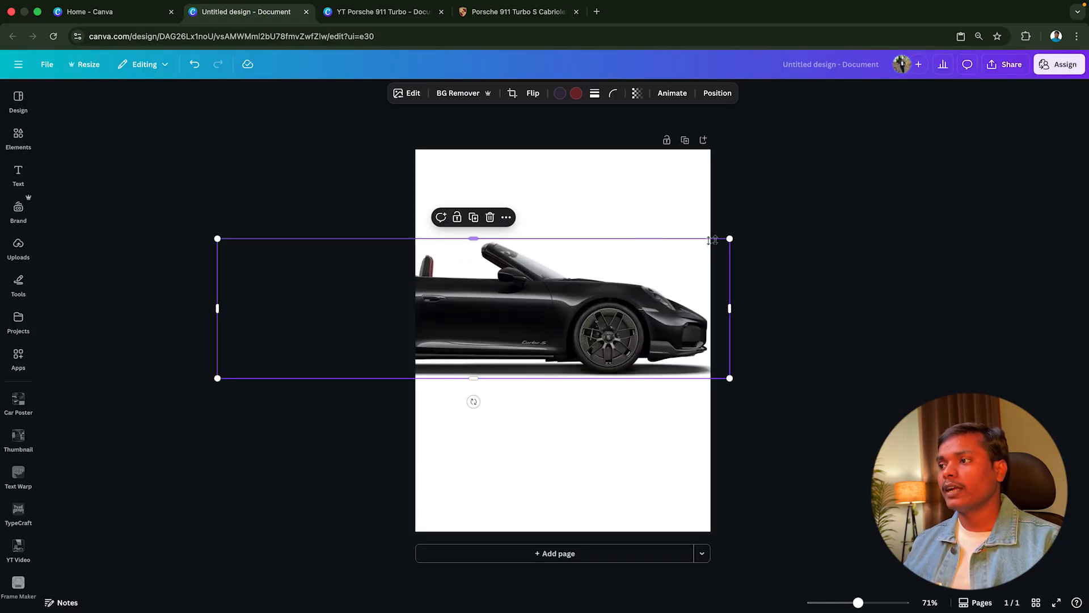
{"action": "left_click_drag", "start_coordinate": [730, 239], "coordinate": [514, 283]}
Paste the rear-view car image onto the page, enlarge it to almost the full page width and center it
{"action": "right_click", "coordinate": [579, 210]}
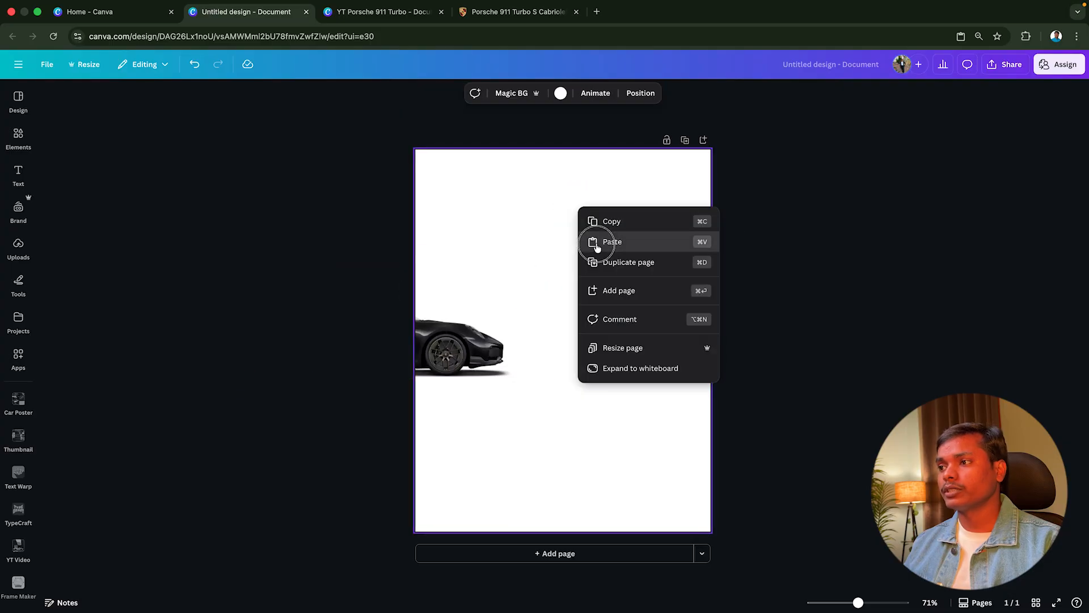
{"action": "left_click", "coordinate": [591, 241]}
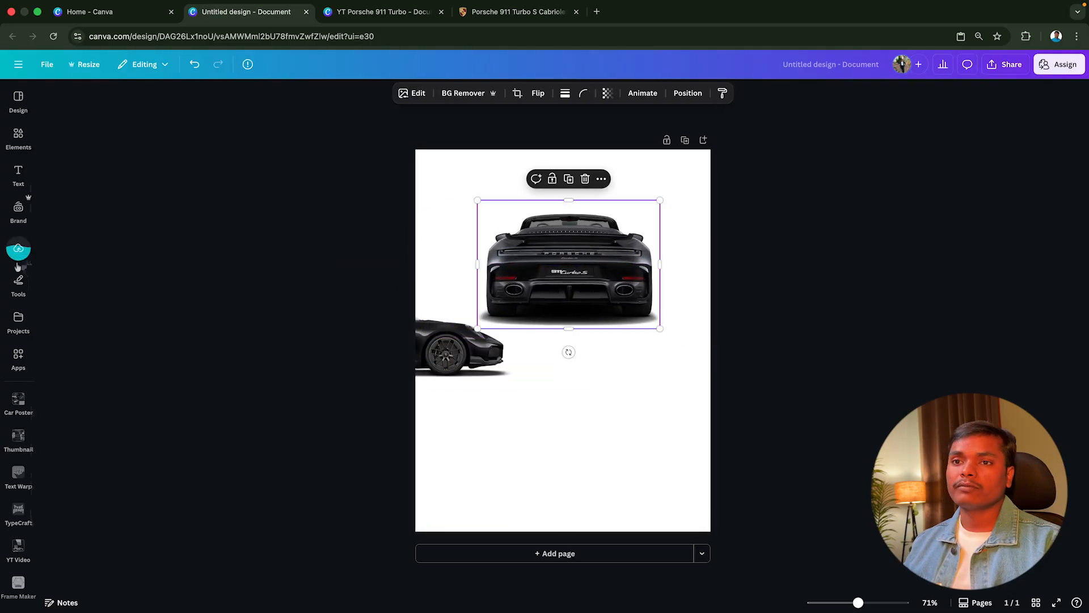
{"action": "scroll", "coordinate": [588, 275], "scroll_direction": "up", "scroll_amount": 1, "text": "ctrl"}
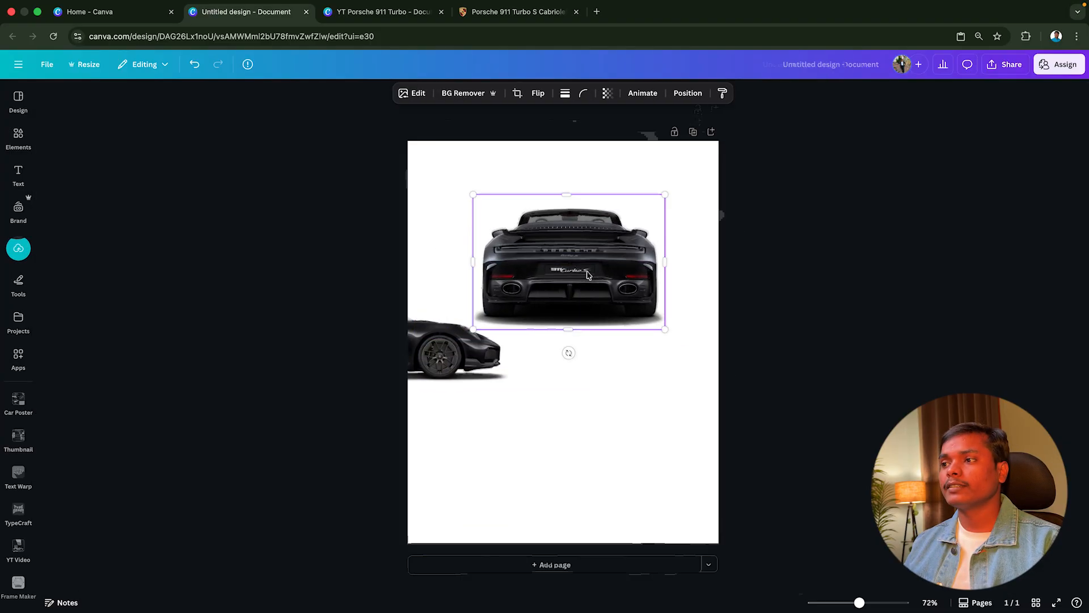
{"action": "scroll", "coordinate": [588, 275], "scroll_direction": "up", "scroll_amount": 5, "text": "ctrl"}
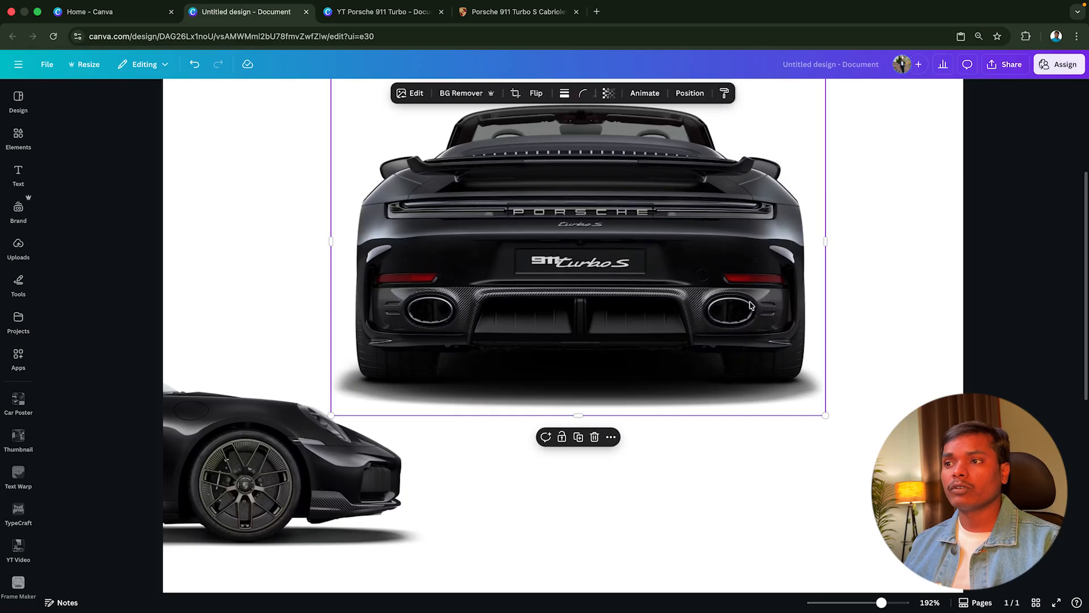
{"action": "scroll", "coordinate": [568, 307], "scroll_direction": "down", "scroll_amount": 2, "text": "ctrl"}
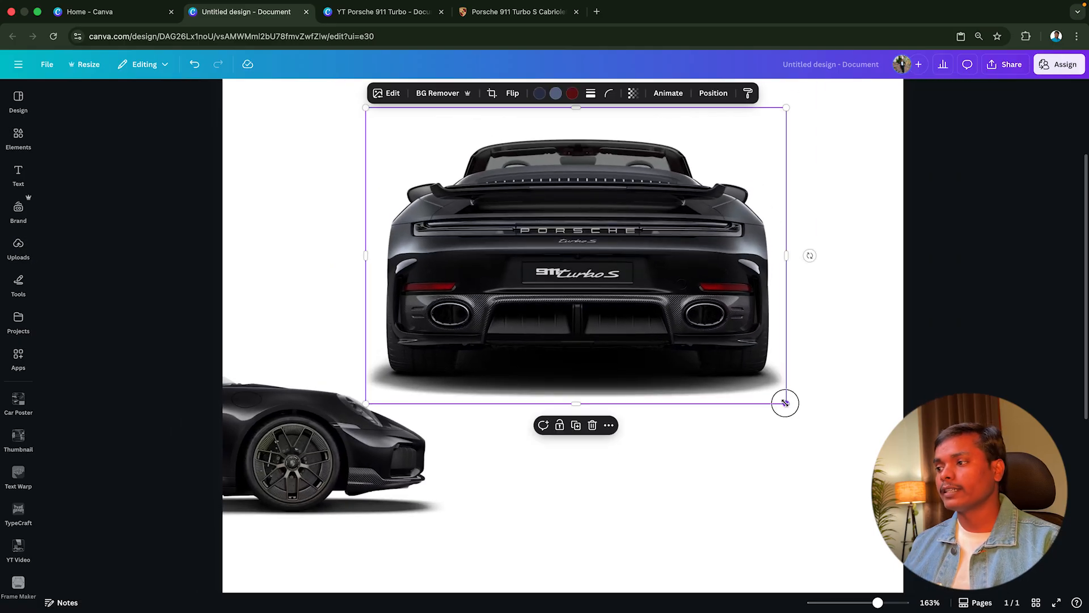
{"action": "left_click_drag", "start_coordinate": [785, 403], "coordinate": [1030, 575]}
{"action": "left_click_drag", "start_coordinate": [883, 371], "coordinate": [757, 354]}
{"action": "scroll", "coordinate": [743, 372], "scroll_direction": "down", "scroll_amount": 3, "text": "ctrl"}
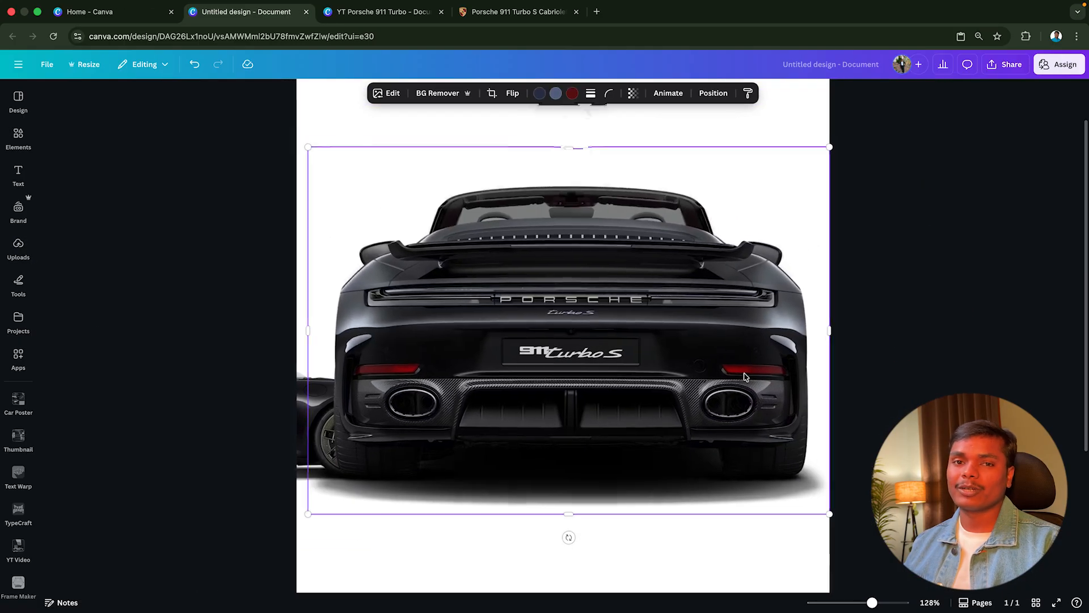
Browse further photos on the Porsche model page and examine the row-of-cars photo in the YT Porsche 911 Turbo design's assets page
{"action": "scroll", "coordinate": [692, 389], "scroll_direction": "down", "scroll_amount": 15}
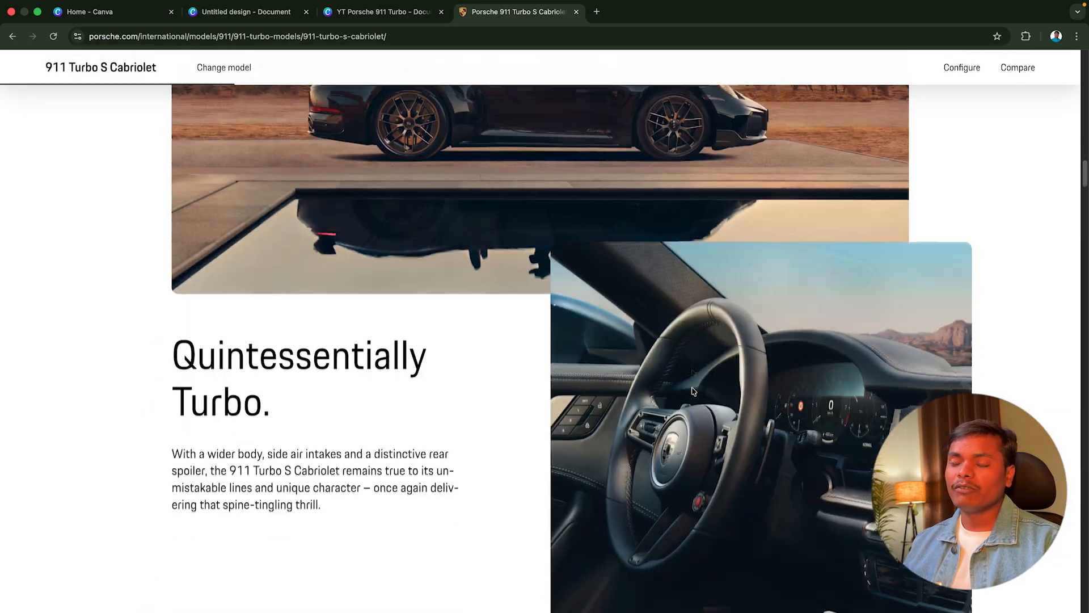
{"action": "scroll", "coordinate": [692, 391], "scroll_direction": "down", "scroll_amount": 10}
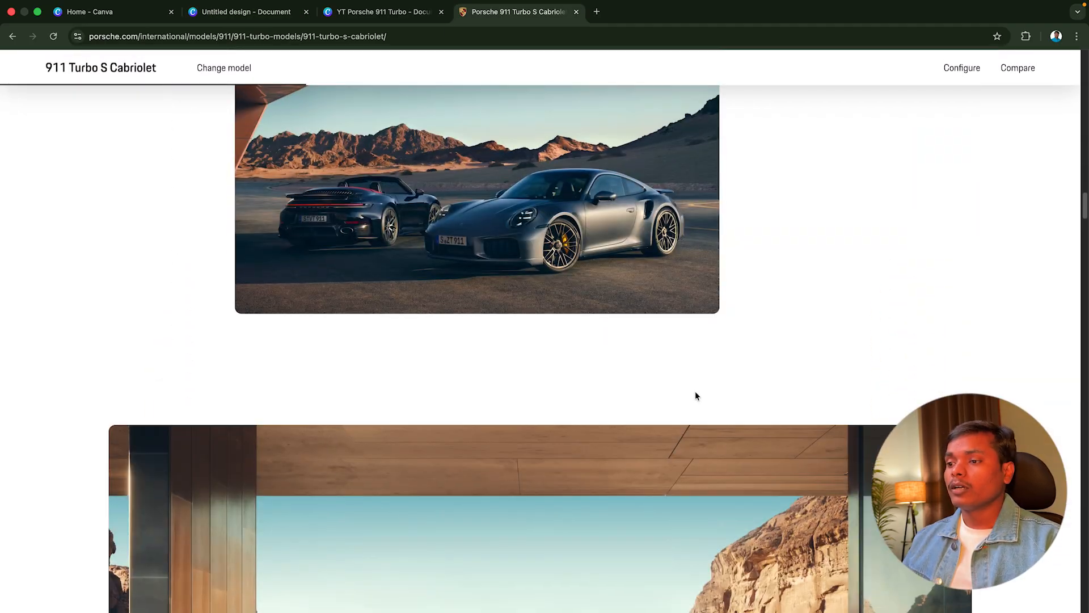
{"action": "left_click", "coordinate": [383, 11]}
{"action": "left_click", "coordinate": [514, 228]}
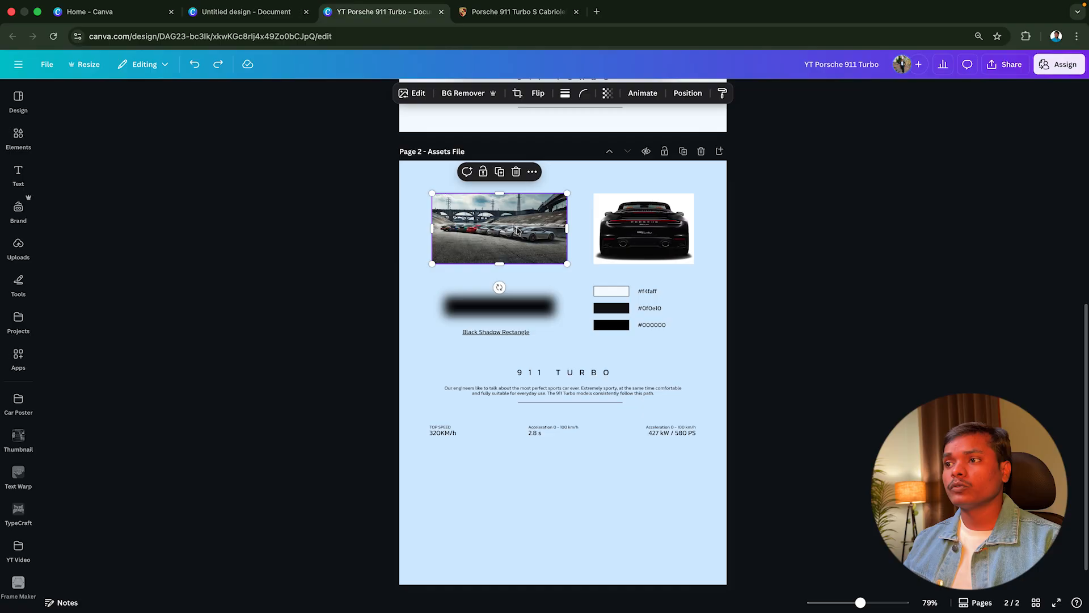
{"action": "scroll", "coordinate": [519, 232], "scroll_direction": "up", "scroll_amount": 5, "text": "ctrl"}
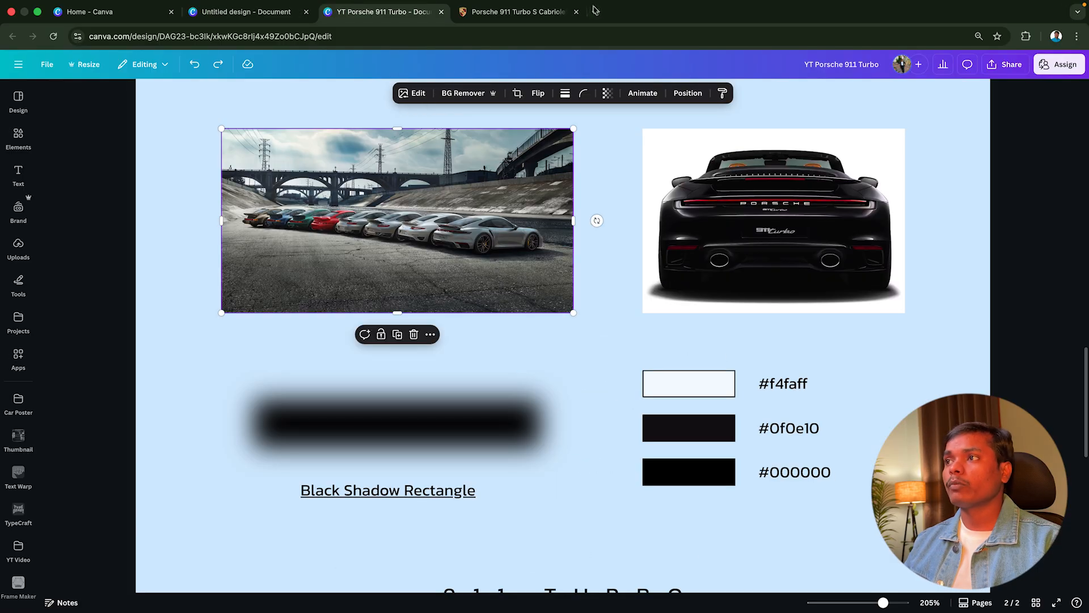
Find the Porsche Columbus dealer website in a new browser tab and open its home page
{"action": "left_click", "coordinate": [595, 11]}
{"action": "type", "text": "po"}
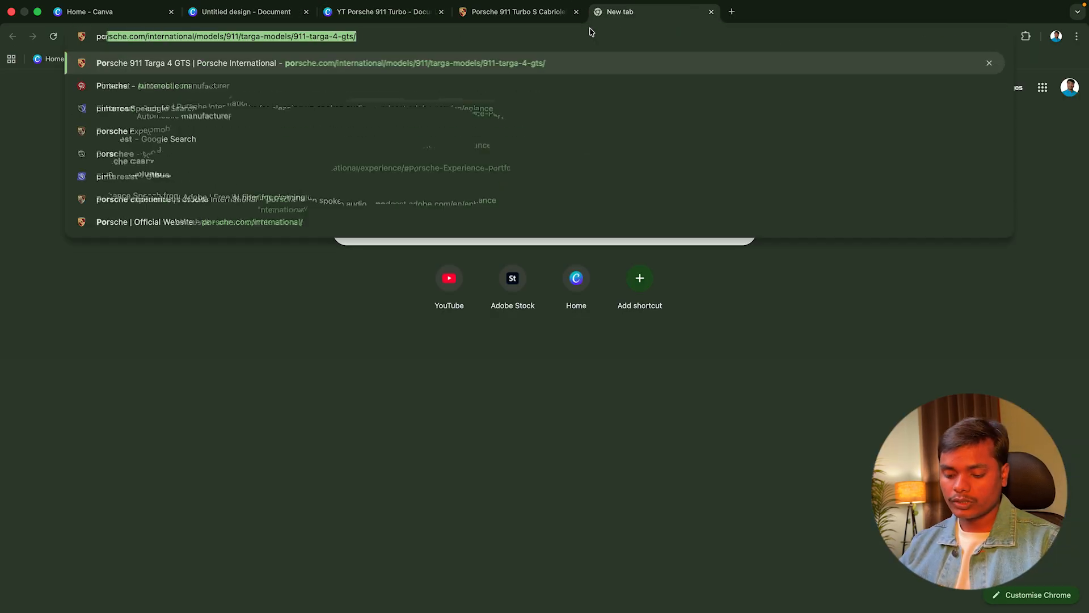
{"action": "type", "text": "rsche "}
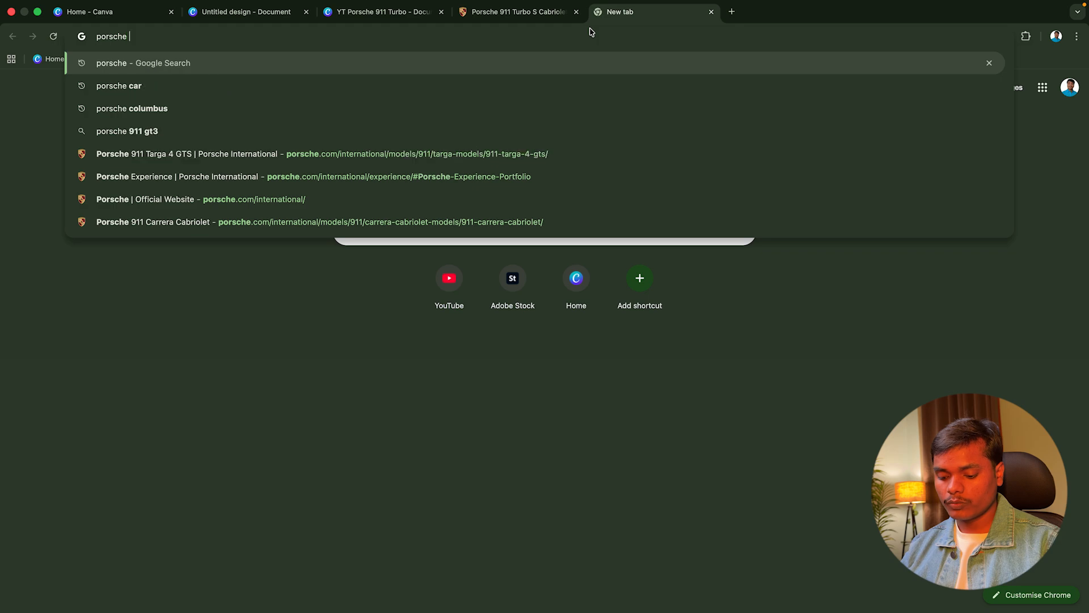
{"action": "type", "text": "col"}
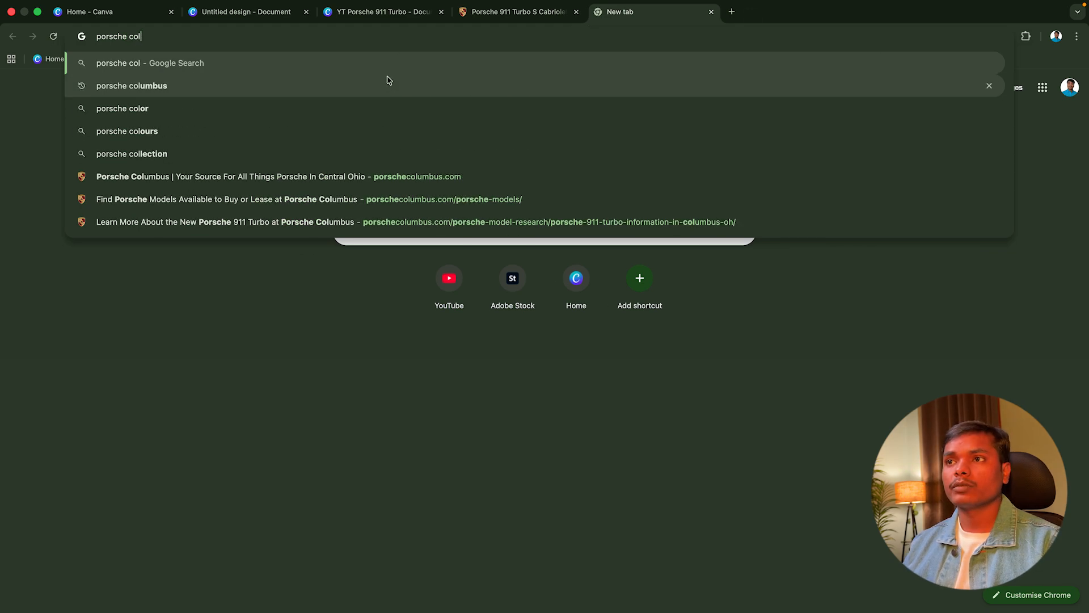
{"action": "left_click", "coordinate": [384, 82]}
{"action": "left_click", "coordinate": [216, 202]}
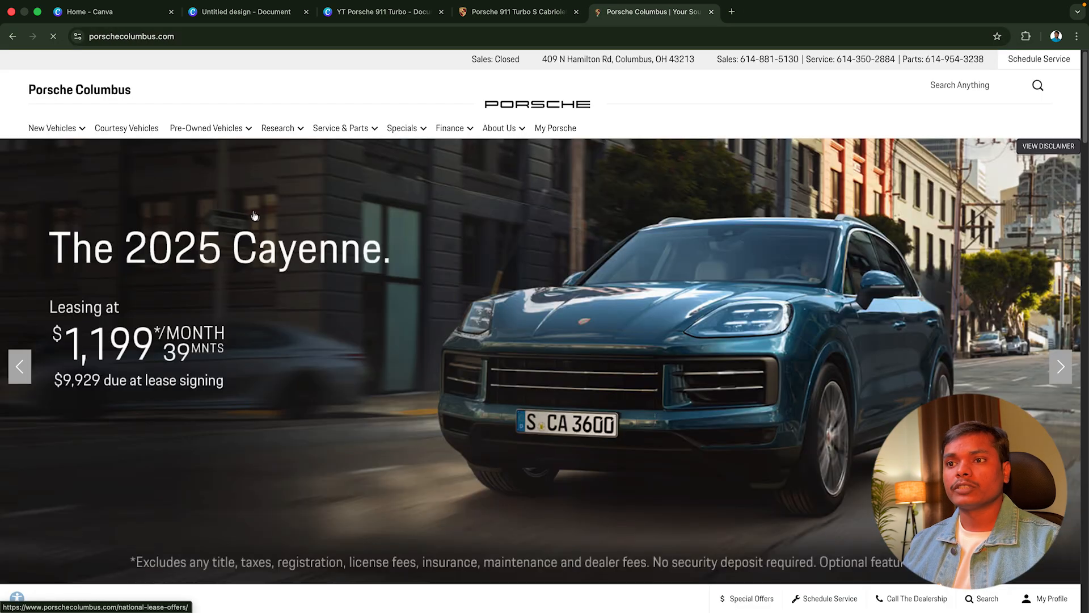
Go to the site's new Porsche model research page and open the Porsche 911 Turbo model information
{"action": "mouse_move", "coordinate": [270, 137]}
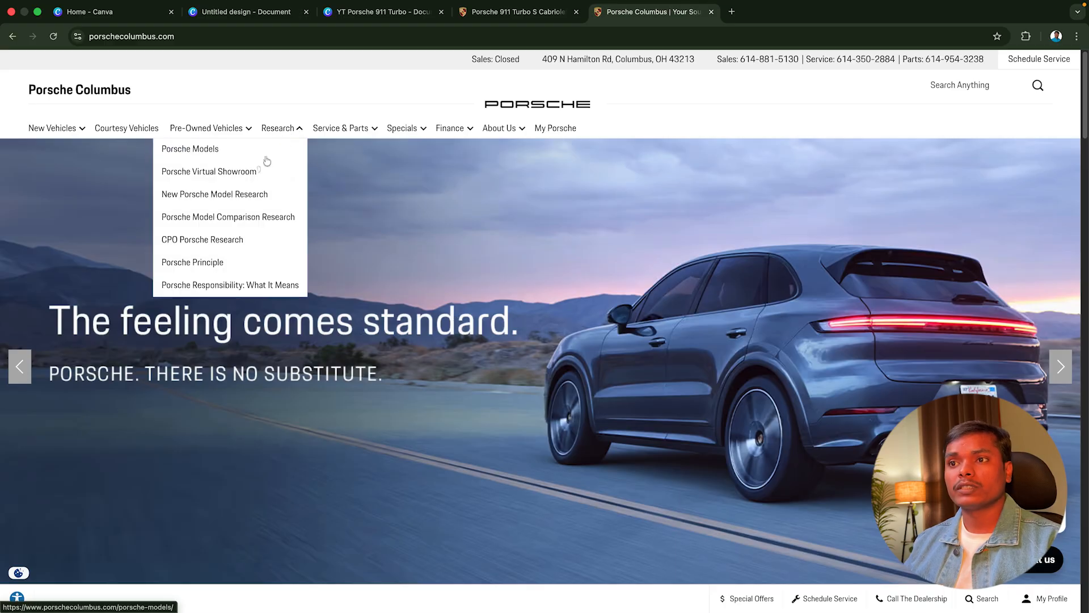
{"action": "left_click", "coordinate": [182, 197]}
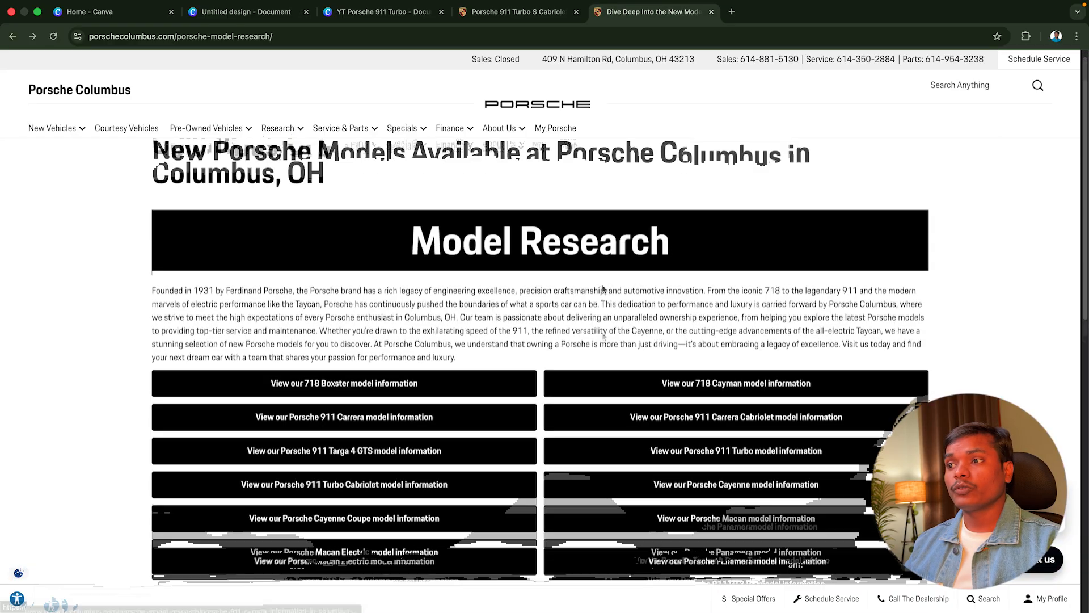
{"action": "scroll", "coordinate": [602, 299], "scroll_direction": "down", "scroll_amount": 3}
{"action": "scroll", "coordinate": [602, 301], "scroll_direction": "down", "scroll_amount": 3}
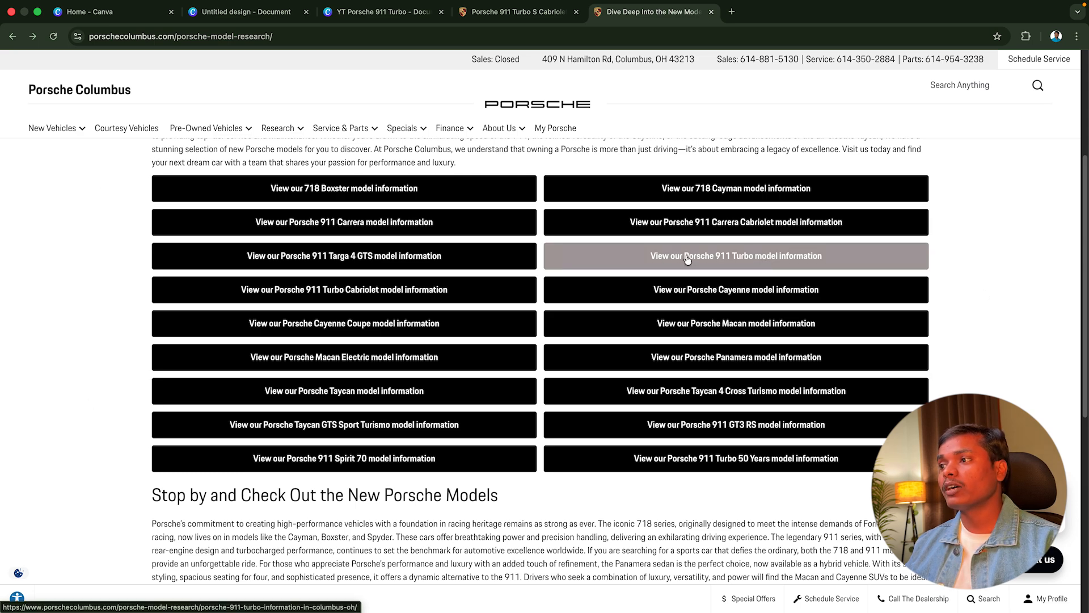
{"action": "left_click", "coordinate": [721, 260]}
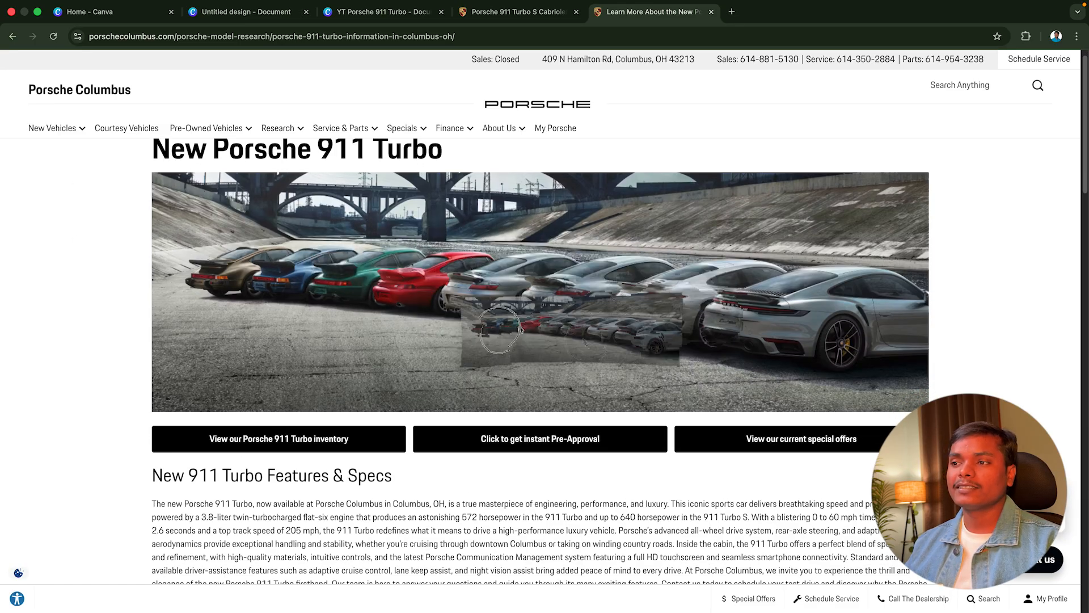
Compare the 911 Turbo page's row-of-cars photo with the one in the YT Porsche 911 Turbo design and review the page's other photos
{"action": "left_click_drag", "start_coordinate": [474, 303], "coordinate": [380, 83]}
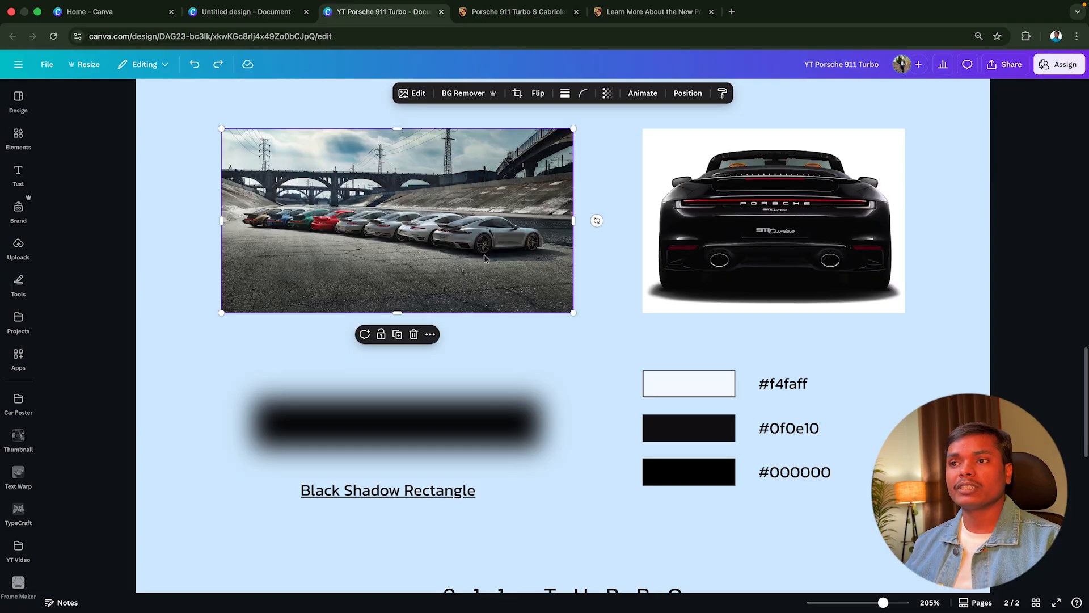
{"action": "left_click", "coordinate": [652, 12]}
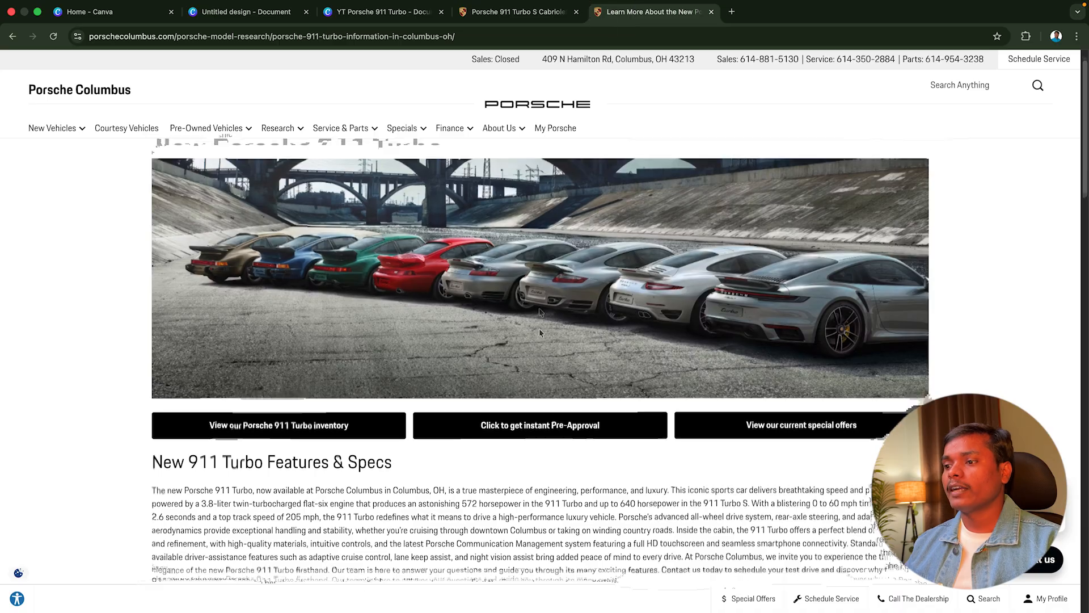
{"action": "scroll", "coordinate": [545, 372], "scroll_direction": "down", "scroll_amount": 5}
{"action": "scroll", "coordinate": [549, 420], "scroll_direction": "down", "scroll_amount": 10}
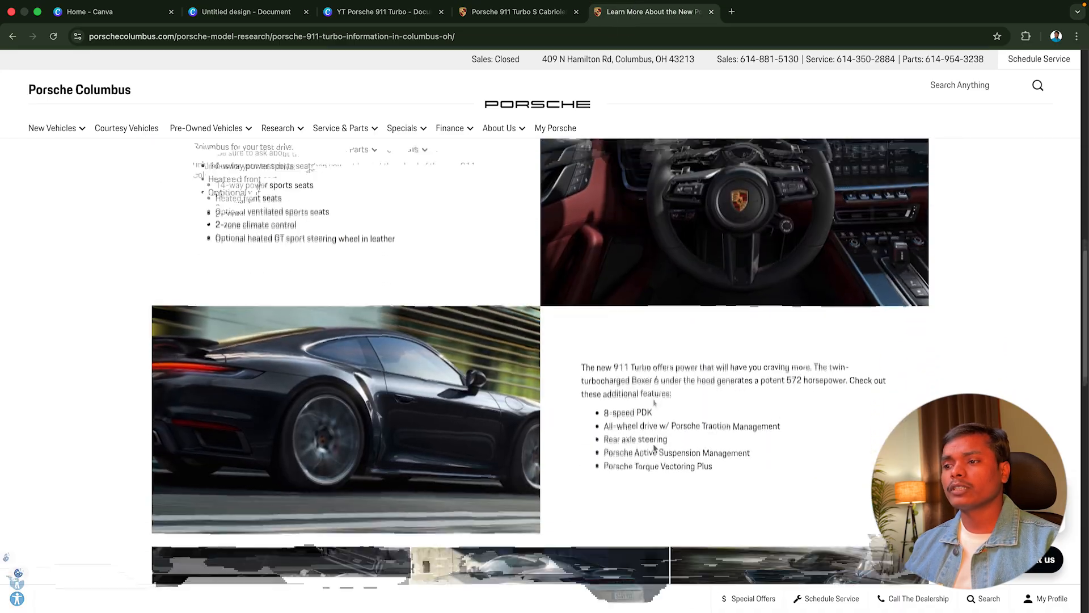
{"action": "scroll", "coordinate": [585, 392], "scroll_direction": "down", "scroll_amount": 12}
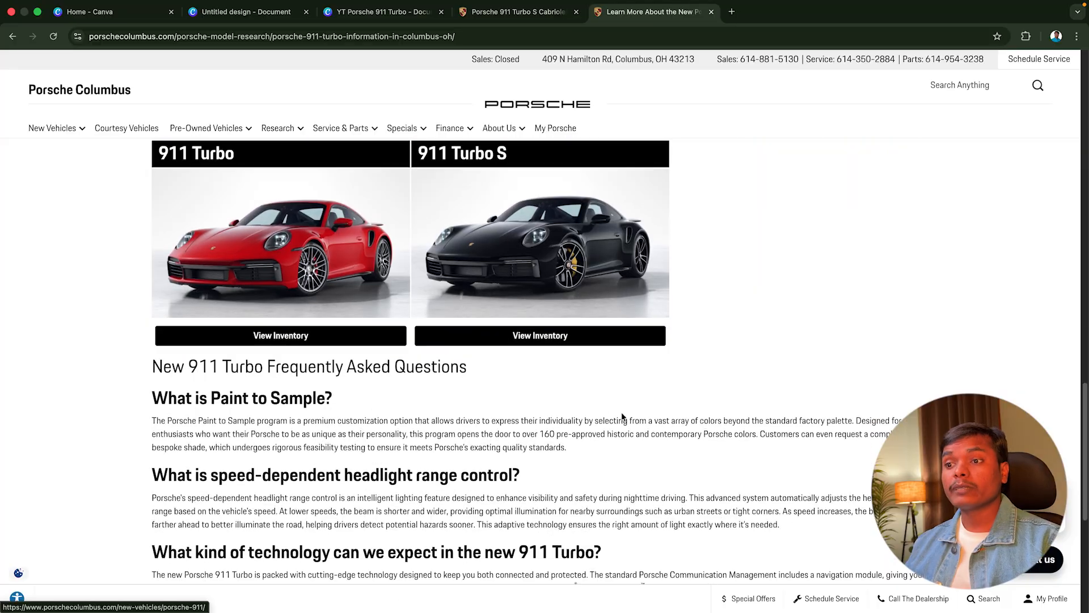
{"action": "scroll", "coordinate": [621, 417], "scroll_direction": "up", "scroll_amount": 2}
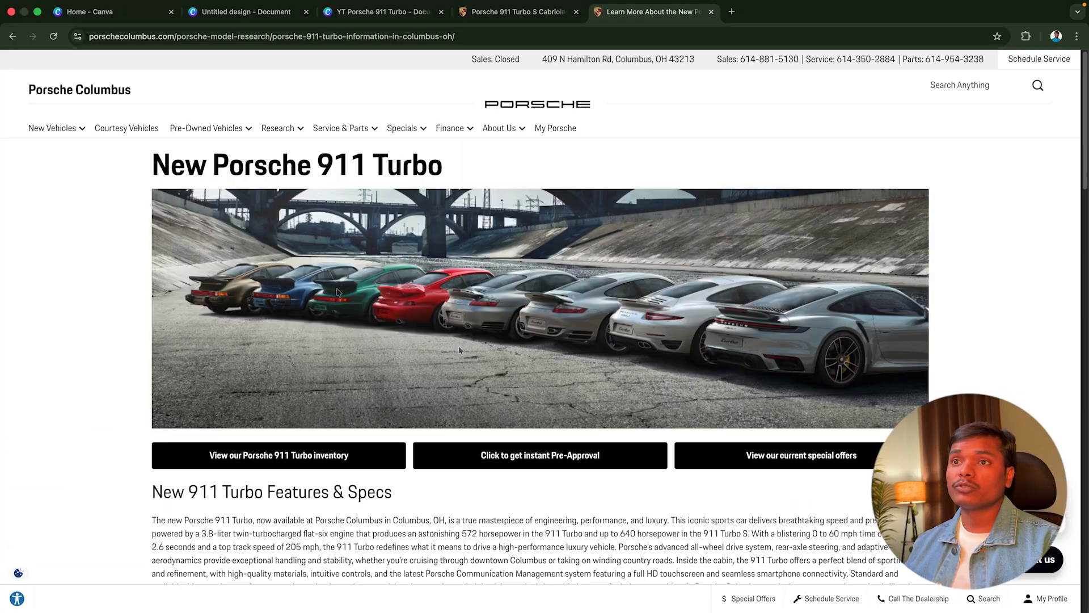
Show the dealer's new 911 inventory and open the listing of the silver 2025 Porsche 911 Carrera S
{"action": "left_click", "coordinate": [80, 238]}
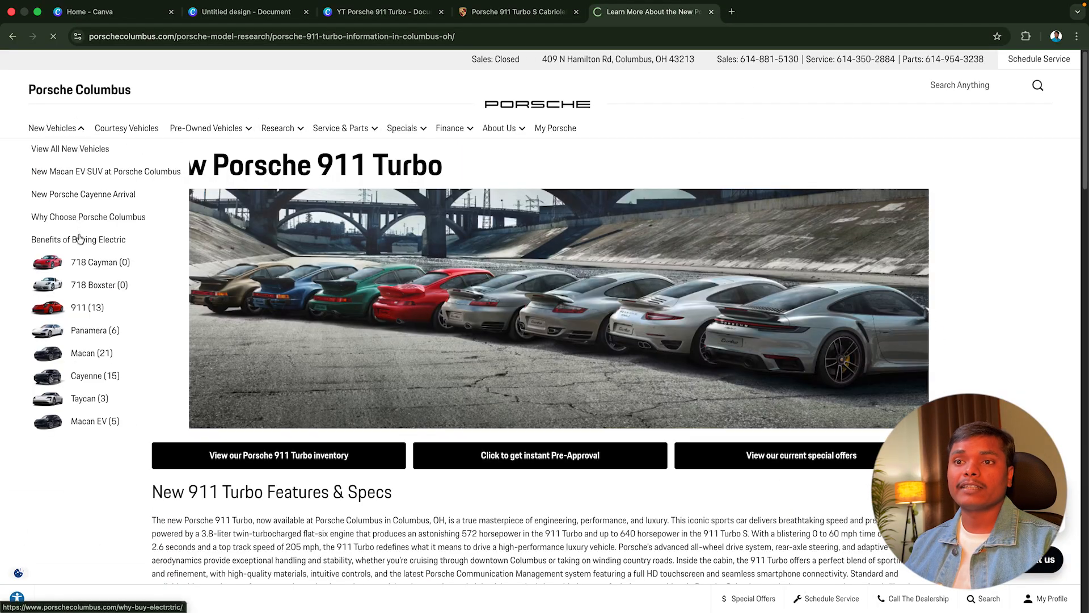
{"action": "left_click", "coordinate": [88, 309]}
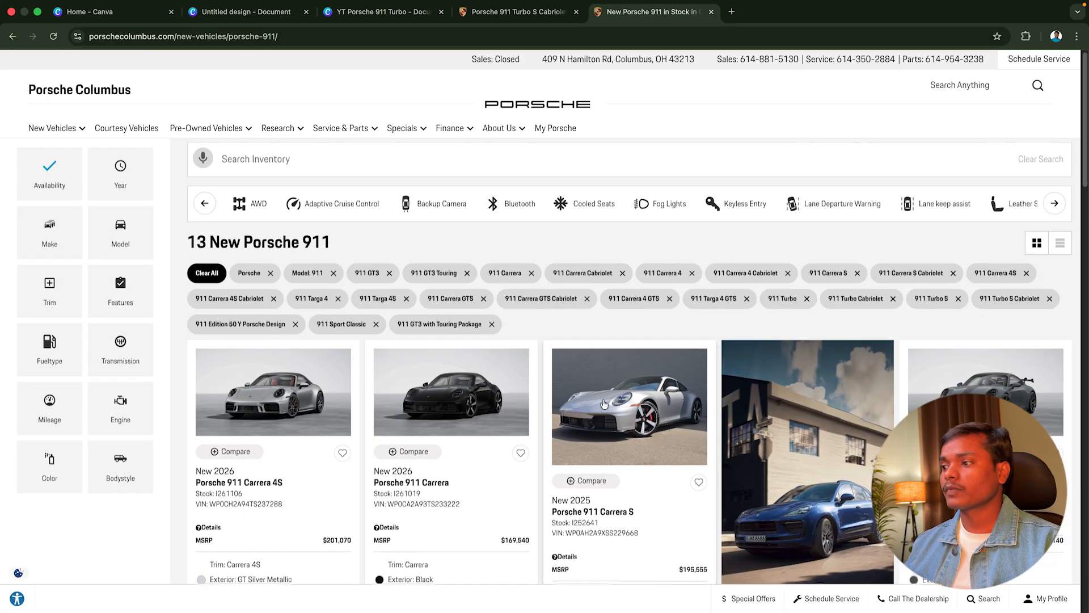
{"action": "scroll", "coordinate": [766, 407], "scroll_direction": "down", "scroll_amount": 3}
{"action": "scroll", "coordinate": [766, 407], "scroll_direction": "down", "scroll_amount": 2}
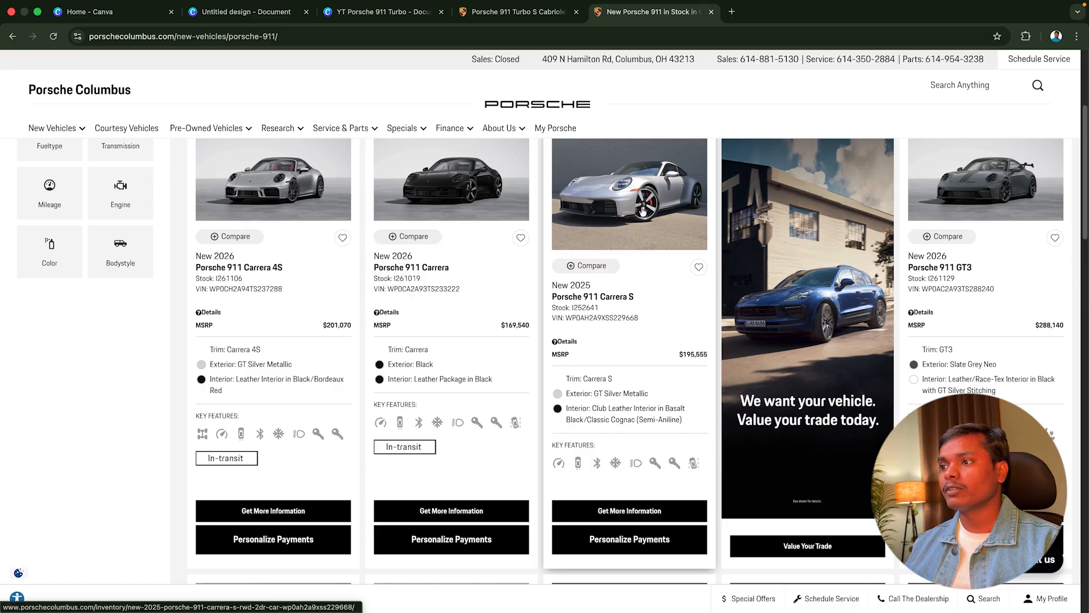
{"action": "left_click", "coordinate": [608, 203]}
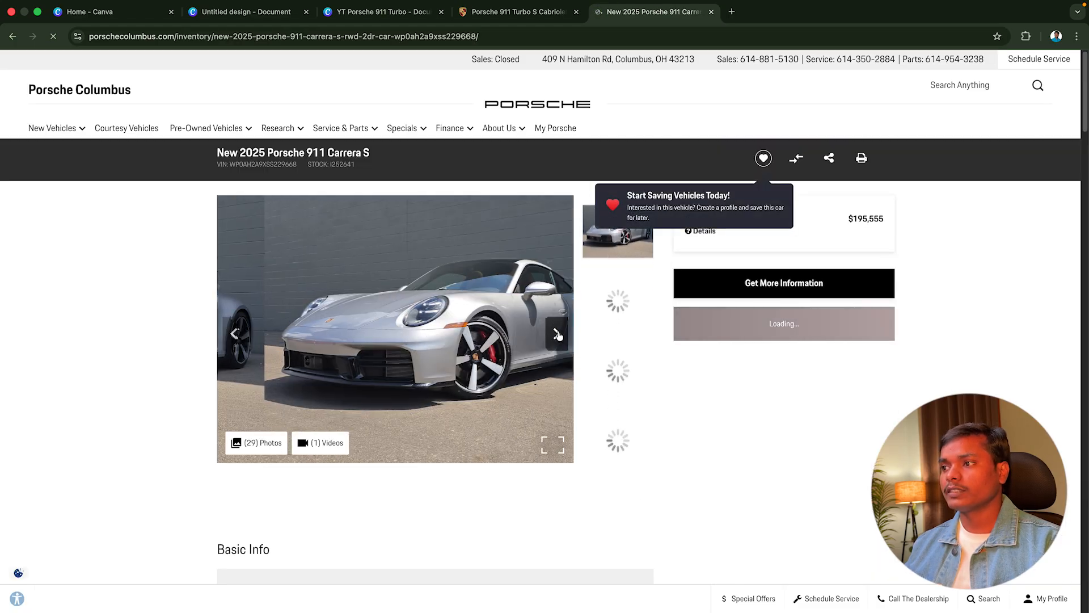
Copy the silver Carrera S photo, paste it into the untitled Canva design and enlarge it to about the full page width
{"action": "right_click", "coordinate": [368, 319]}
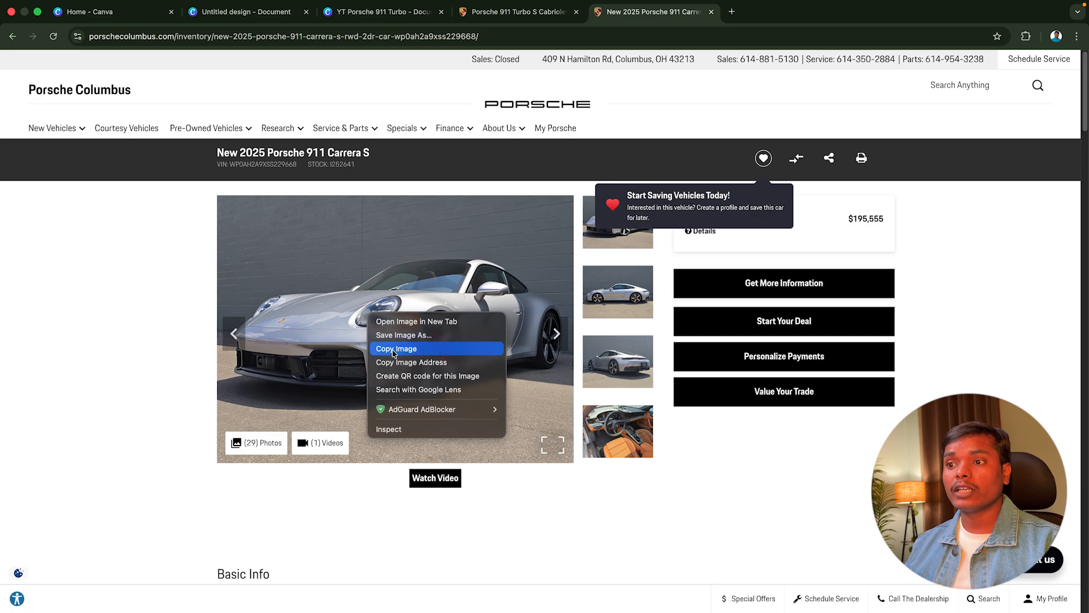
{"action": "left_click", "coordinate": [393, 349]}
{"action": "left_click", "coordinate": [361, 12]}
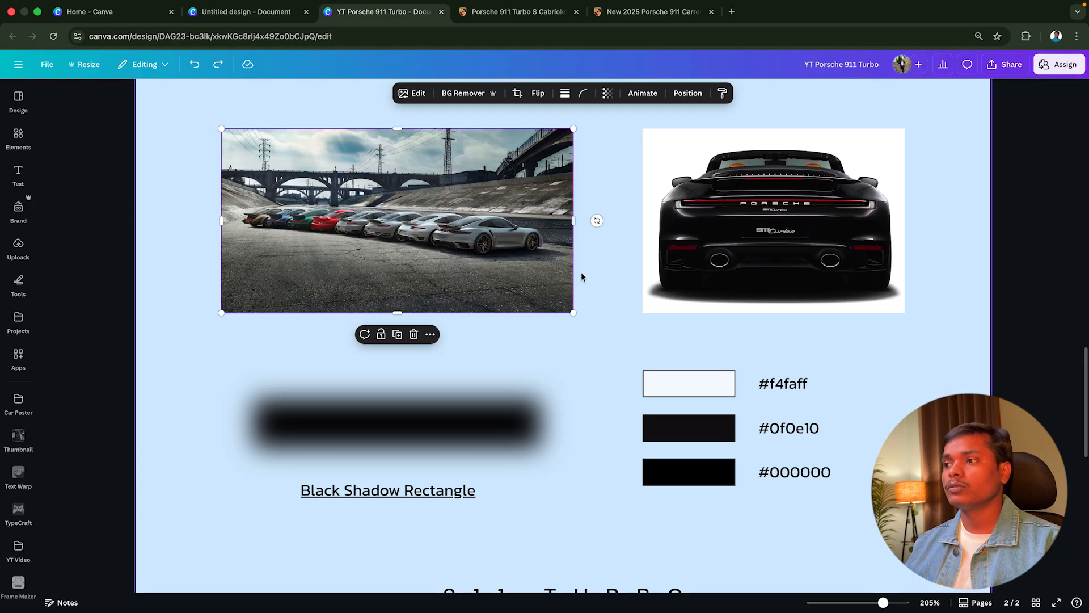
{"action": "left_click", "coordinate": [219, 9]}
{"action": "right_click", "coordinate": [542, 173]}
{"action": "left_click", "coordinate": [589, 232]}
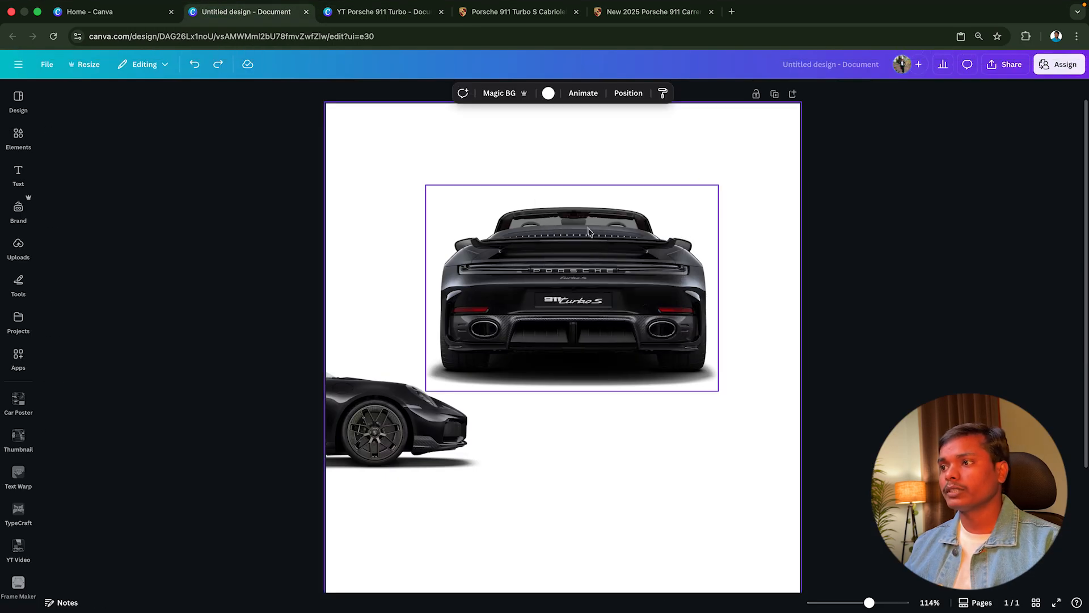
{"action": "left_click_drag", "start_coordinate": [615, 403], "coordinate": [809, 548]}
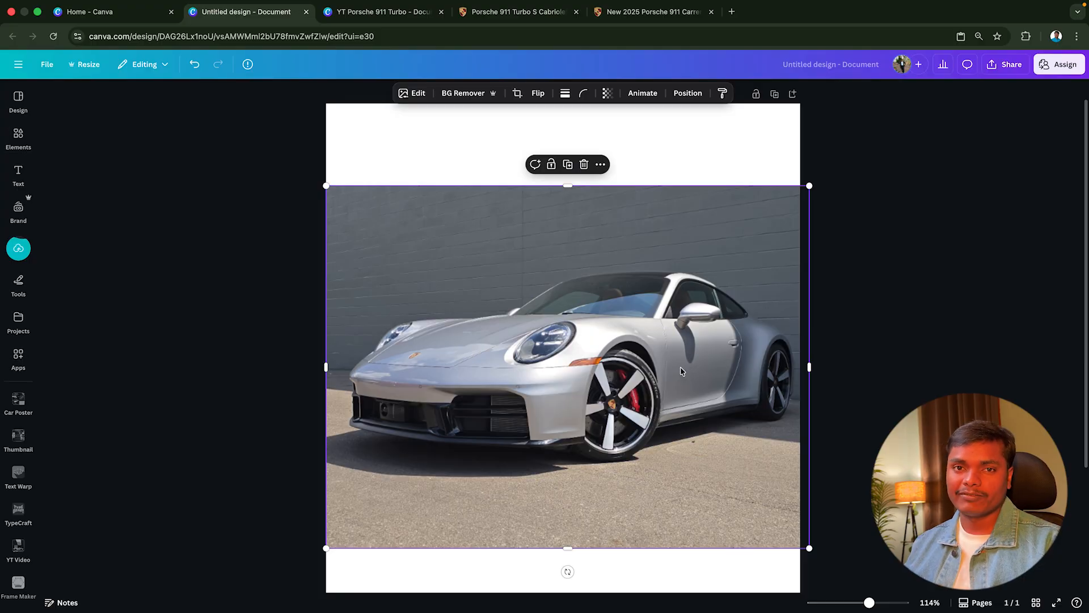
Return to the YT Porsche 911 Turbo design's assets page and open the linked Black Shadow Rectangle graphic
{"action": "left_click", "coordinate": [406, 12]}
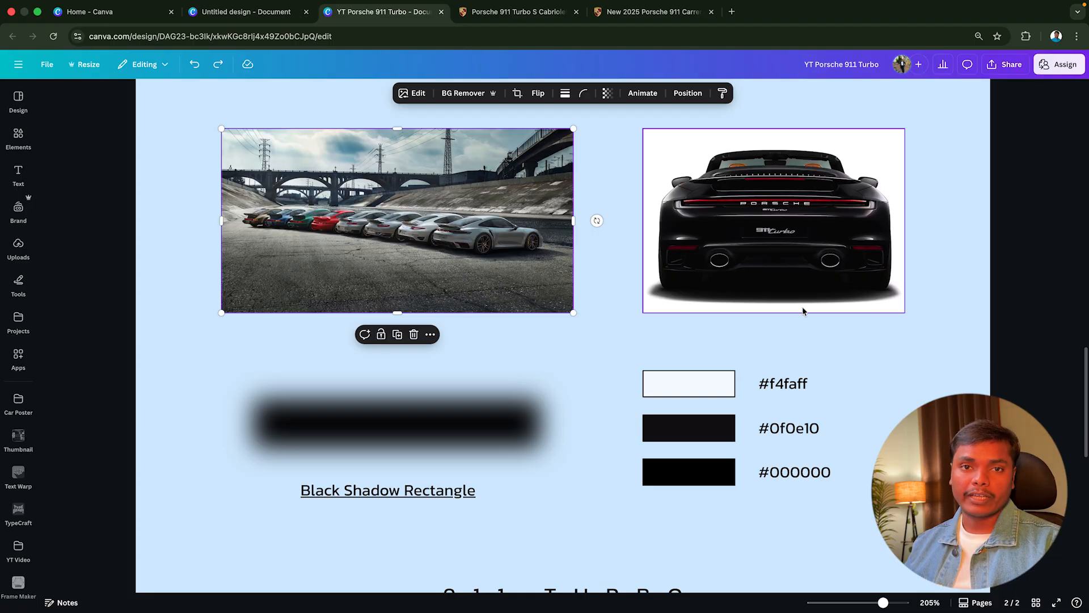
{"action": "scroll", "coordinate": [802, 311], "scroll_direction": "down", "scroll_amount": 5}
{"action": "scroll", "coordinate": [803, 311], "scroll_direction": "up", "scroll_amount": 4}
{"action": "scroll", "coordinate": [803, 311], "scroll_direction": "up", "scroll_amount": 1}
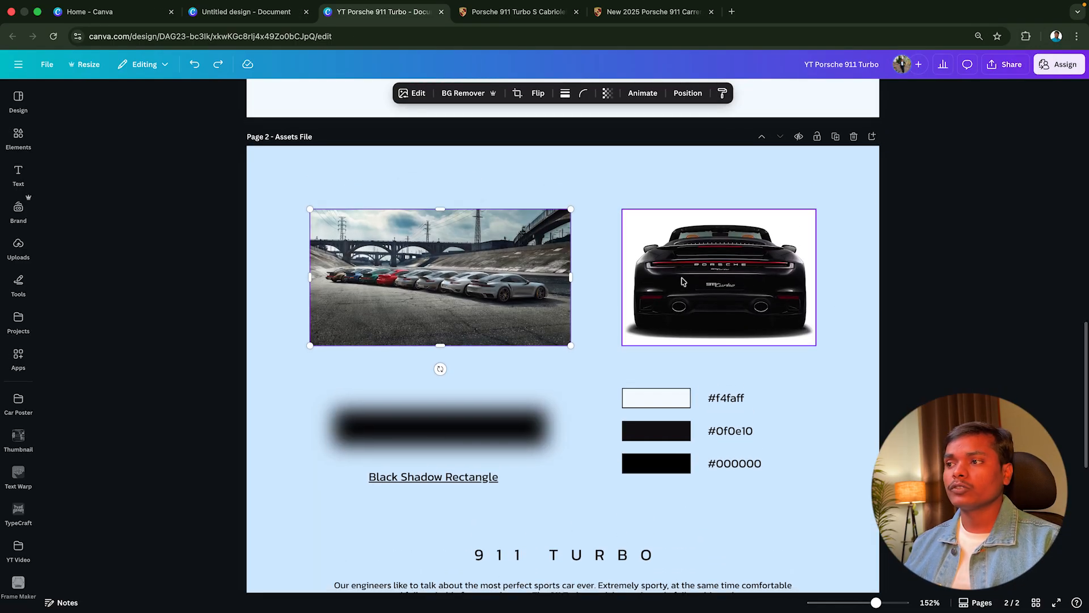
{"action": "scroll", "coordinate": [440, 358], "scroll_direction": "down", "scroll_amount": 3}
{"action": "left_click", "coordinate": [483, 334]}
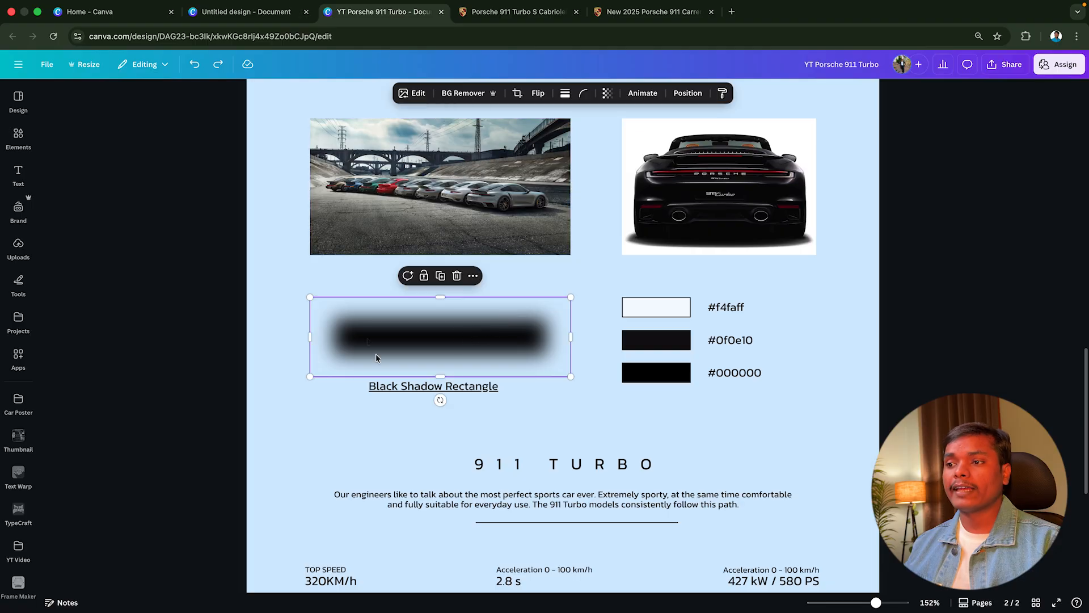
{"action": "left_click", "coordinate": [432, 386]}
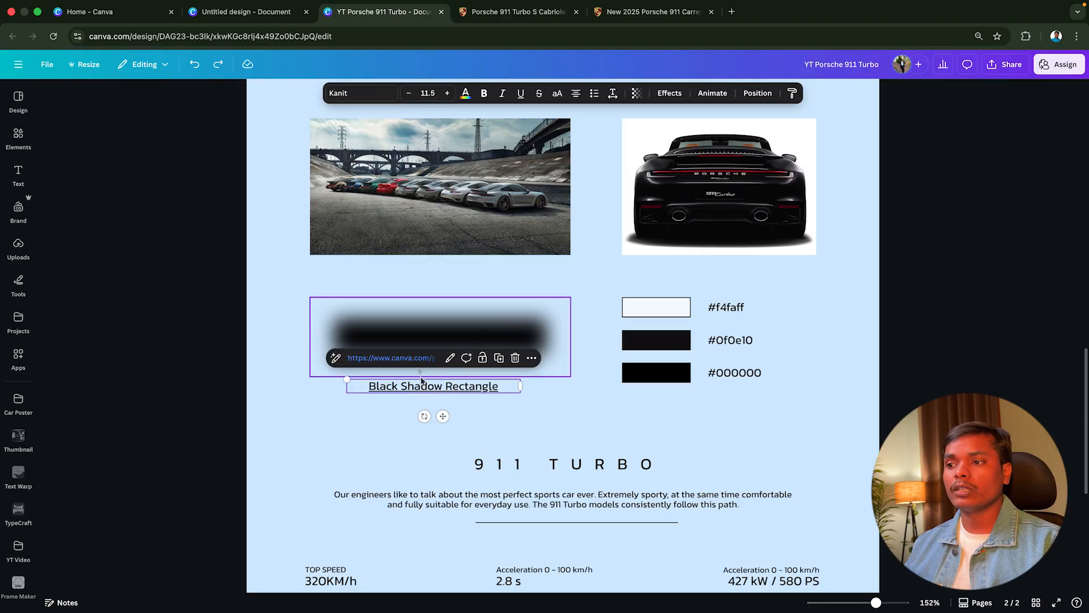
{"action": "left_click", "coordinate": [411, 358]}
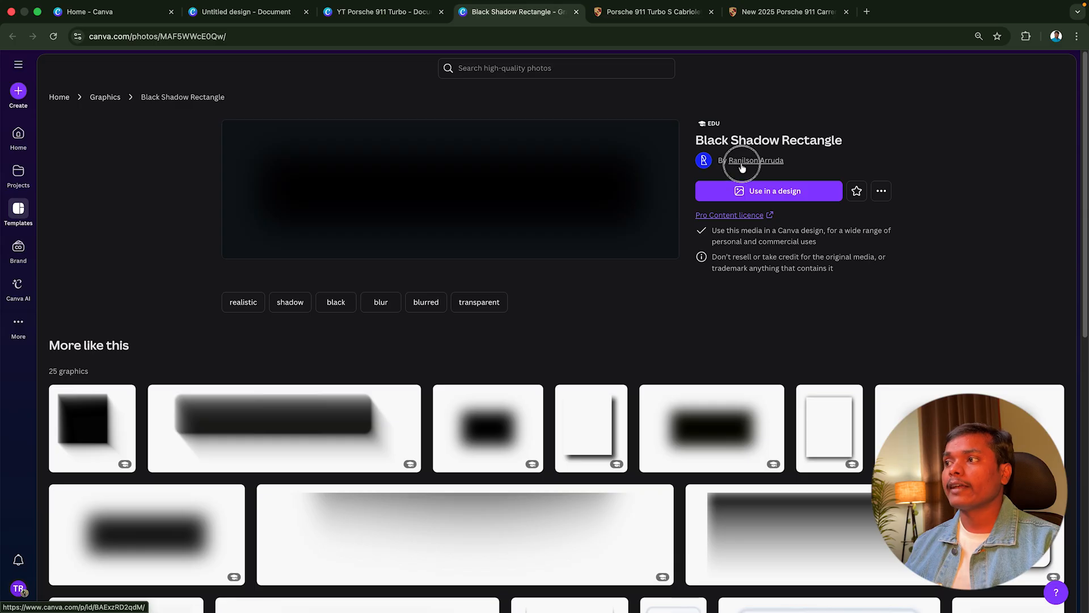
Back in the YT Porsche 911 Turbo design, examine the colour swatches, the 911 TURBO text block and the specification texts on the assets page
{"action": "left_click", "coordinate": [393, 13]}
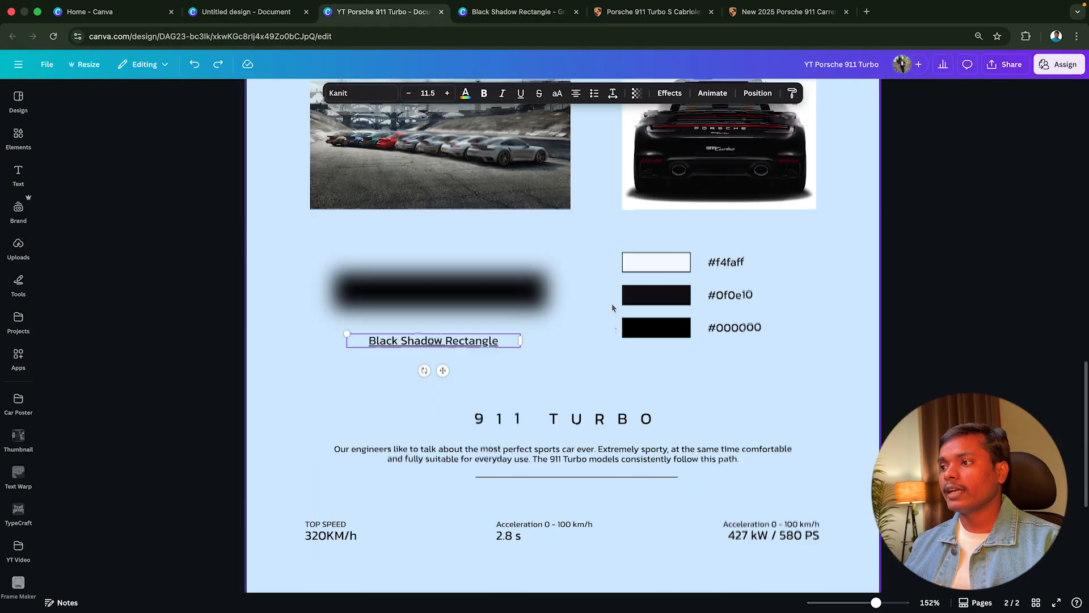
{"action": "scroll", "coordinate": [611, 302], "scroll_direction": "down", "scroll_amount": 1}
{"action": "scroll", "coordinate": [747, 308], "scroll_direction": "down", "scroll_amount": 2}
{"action": "left_click_drag", "start_coordinate": [802, 316], "coordinate": [610, 240]}
{"action": "scroll", "coordinate": [722, 310], "scroll_direction": "down", "scroll_amount": 1}
{"action": "left_click_drag", "start_coordinate": [567, 318], "coordinate": [587, 513]}
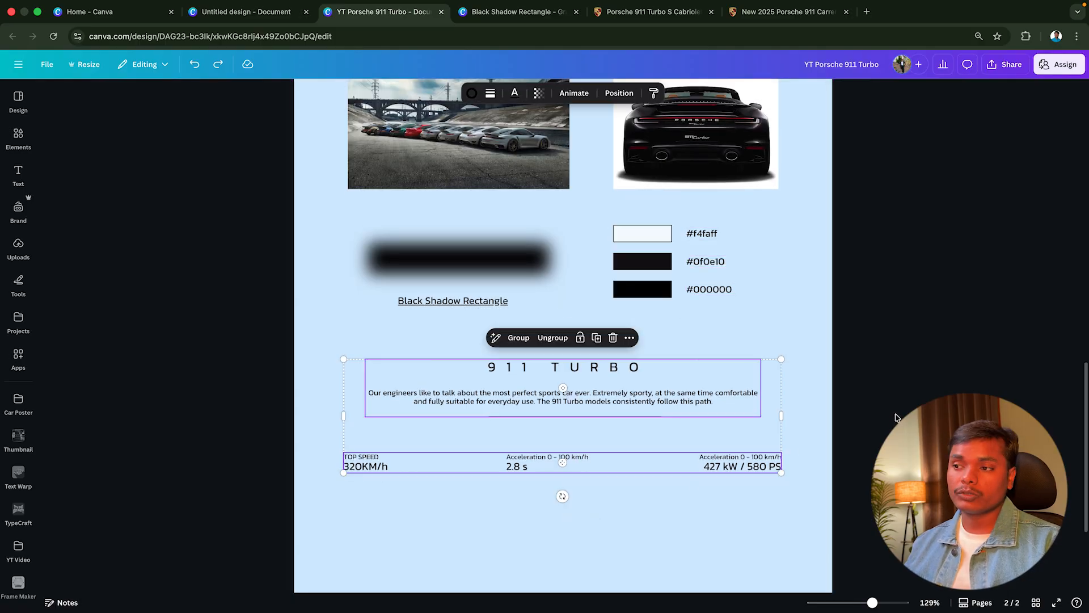
{"action": "scroll", "coordinate": [895, 417], "scroll_direction": "down", "scroll_amount": 5}
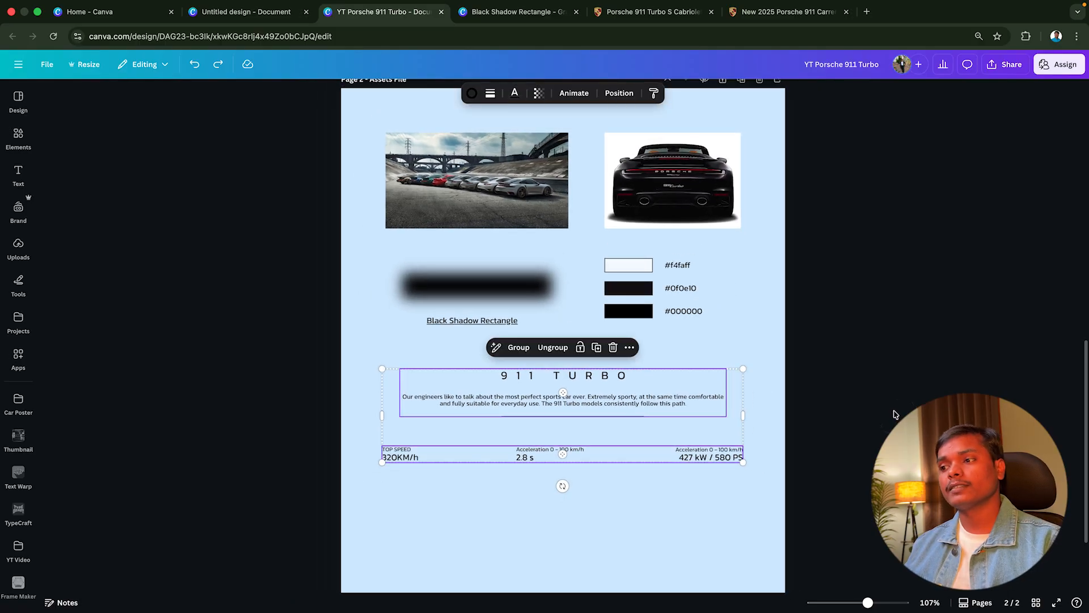
{"action": "scroll", "coordinate": [846, 307], "scroll_direction": "down", "scroll_amount": 1}
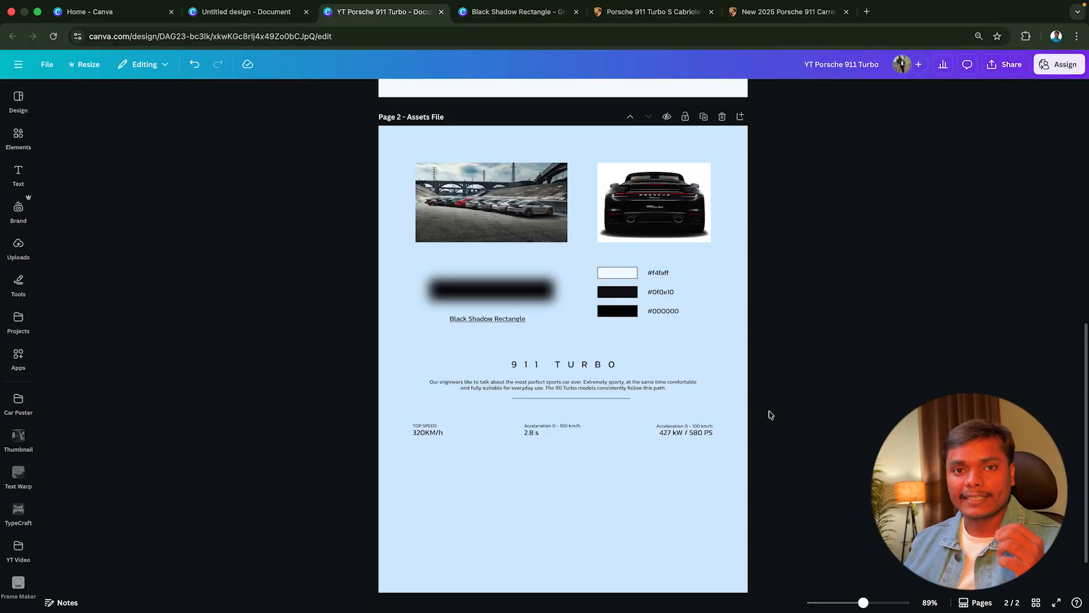
Add a new page after the assets page and set its background colour to light azure #f4faff
{"action": "left_click", "coordinate": [740, 116]}
{"action": "left_click", "coordinate": [553, 94]}
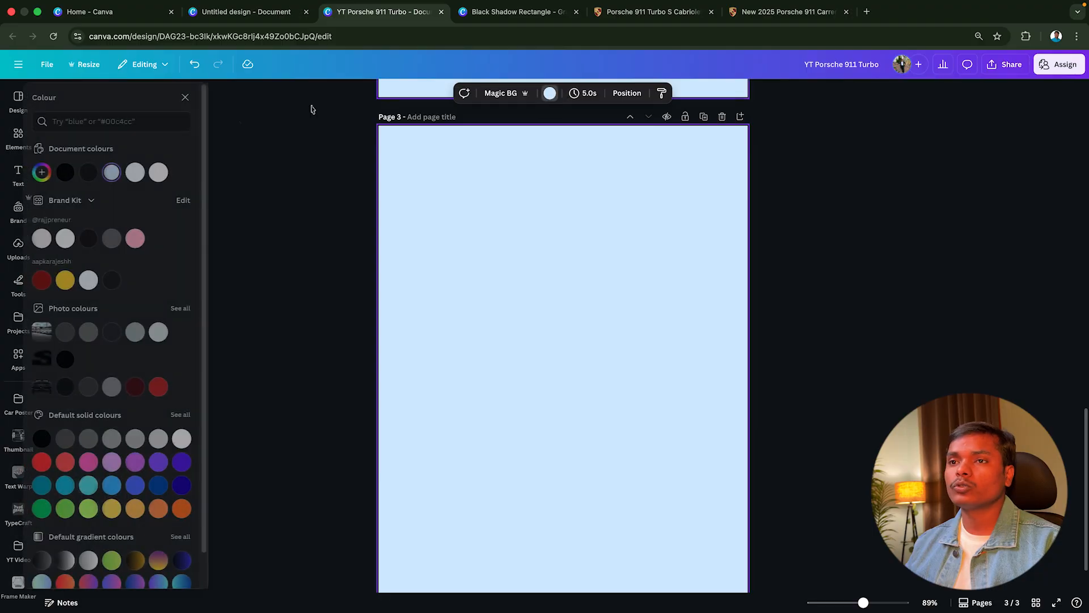
{"action": "left_click", "coordinate": [148, 173]}
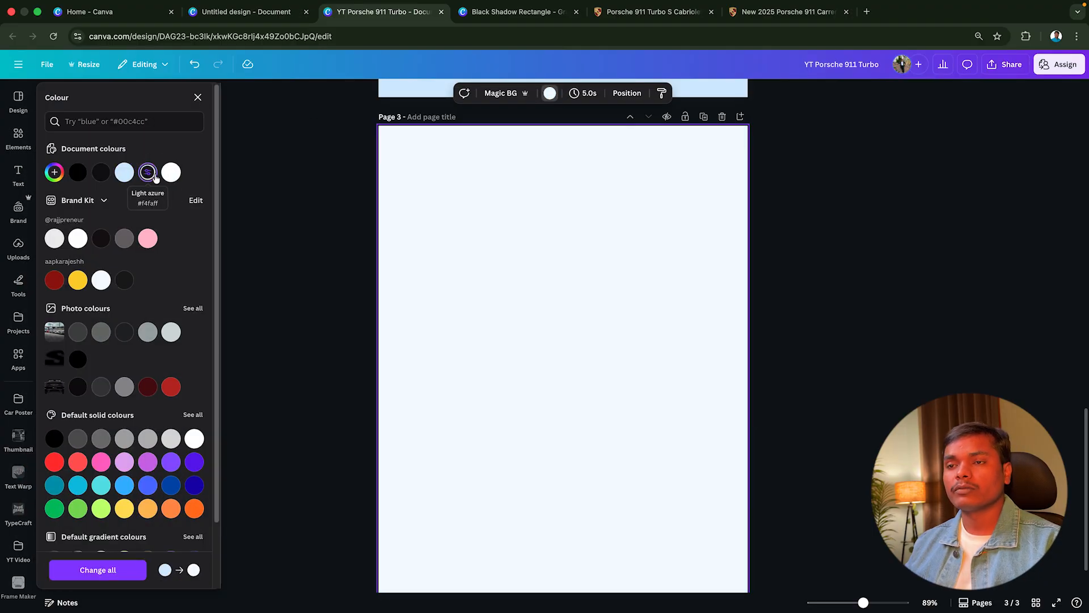
{"action": "left_click", "coordinate": [298, 270]}
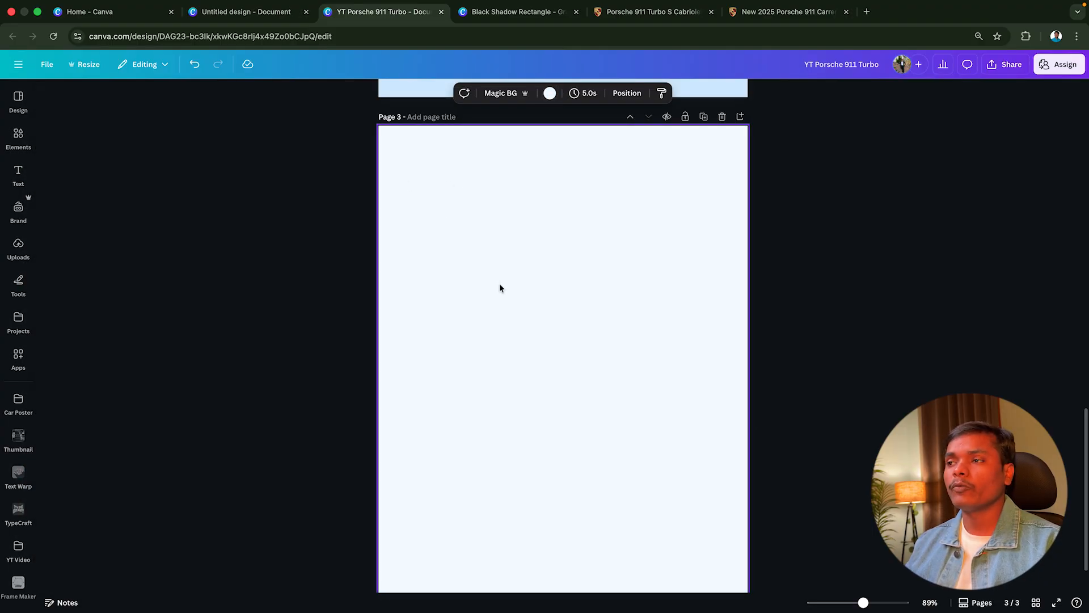
Copy the Porsche line-up photo from the assets page and paste it onto the blank page 3
{"action": "scroll", "coordinate": [498, 287], "scroll_direction": "up", "scroll_amount": 10}
{"action": "left_click", "coordinate": [499, 211]}
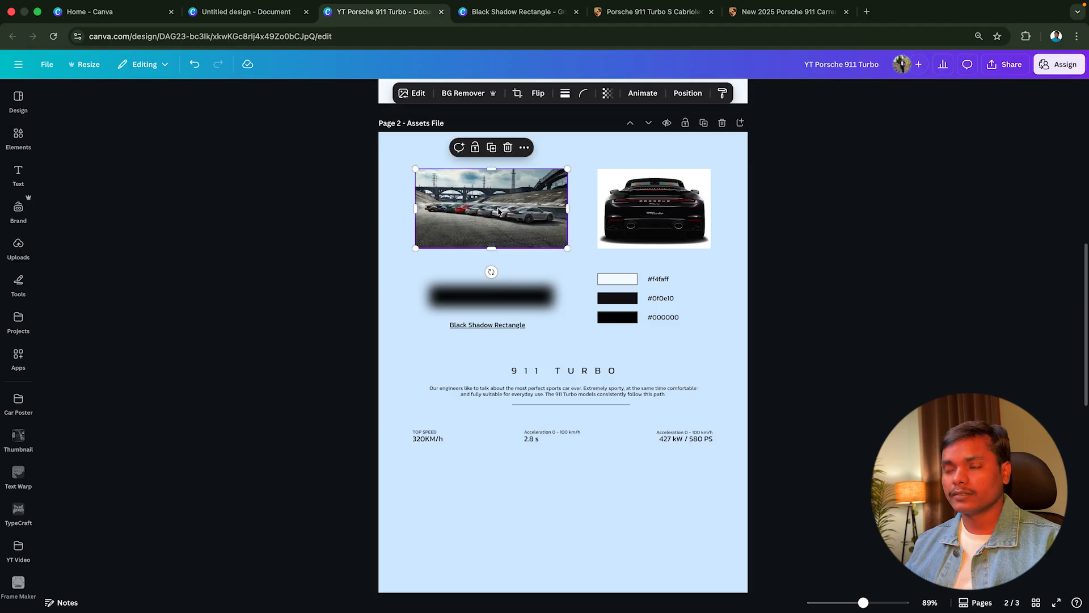
{"action": "scroll", "coordinate": [499, 253], "scroll_direction": "down", "scroll_amount": 10}
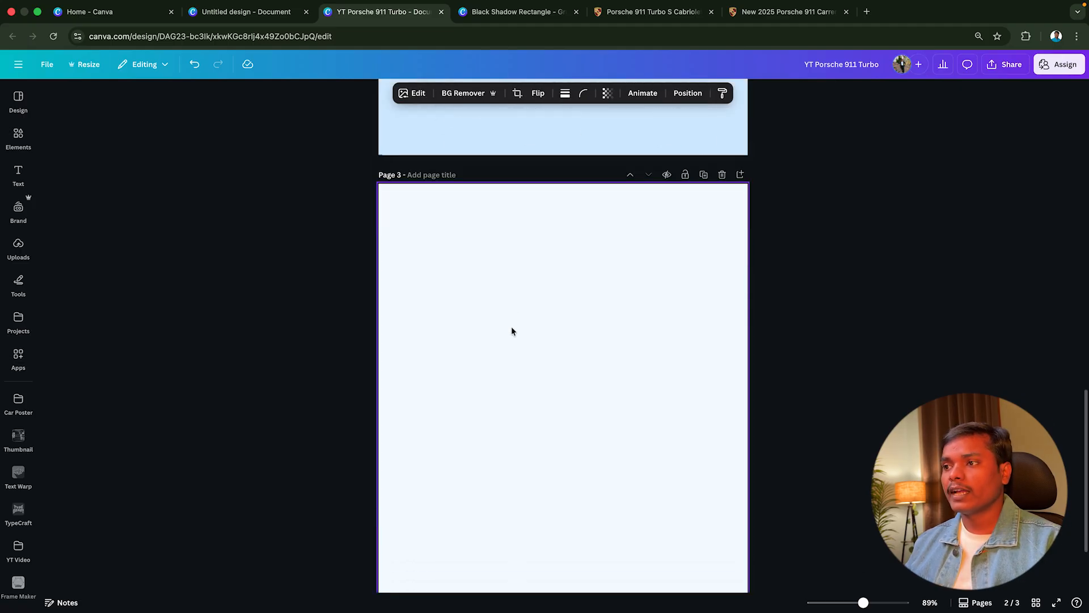
{"action": "left_click", "coordinate": [511, 330]}
{"action": "key", "text": "ctrl+v"}
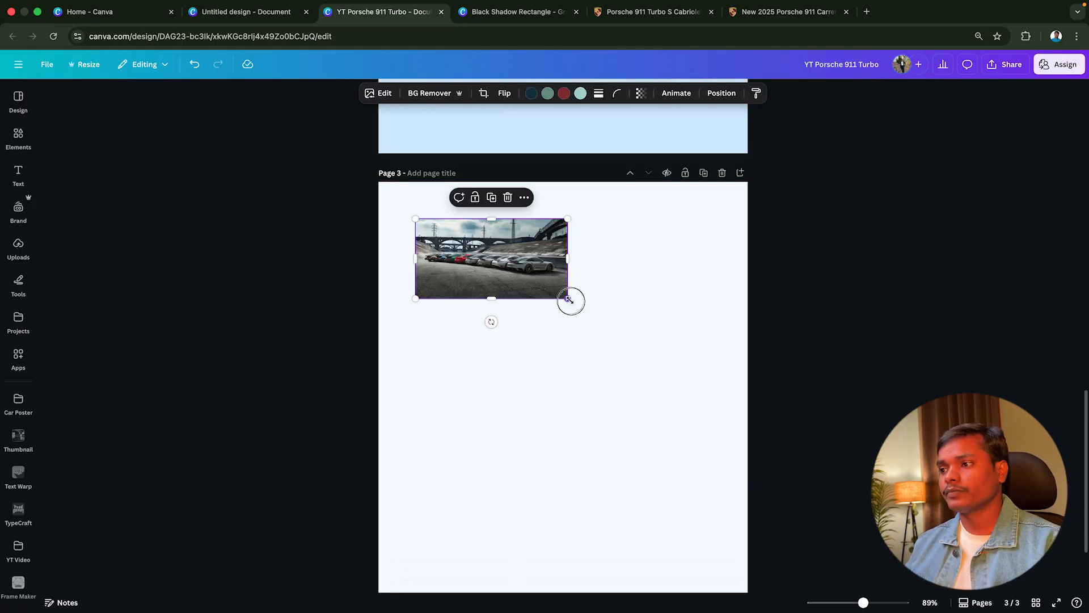
Enlarge the line-up photo beyond the page width and position it to cover roughly the upper two-thirds of page 3
{"action": "left_click_drag", "start_coordinate": [569, 300], "coordinate": [904, 475]}
{"action": "scroll", "coordinate": [839, 406], "scroll_direction": "down", "scroll_amount": 1}
{"action": "left_click_drag", "start_coordinate": [838, 406], "coordinate": [732, 366]}
{"action": "left_click_drag", "start_coordinate": [553, 421], "coordinate": [552, 466]}
{"action": "left_click_drag", "start_coordinate": [798, 469], "coordinate": [854, 512]}
{"action": "scroll", "coordinate": [826, 489], "scroll_direction": "down", "scroll_amount": 1}
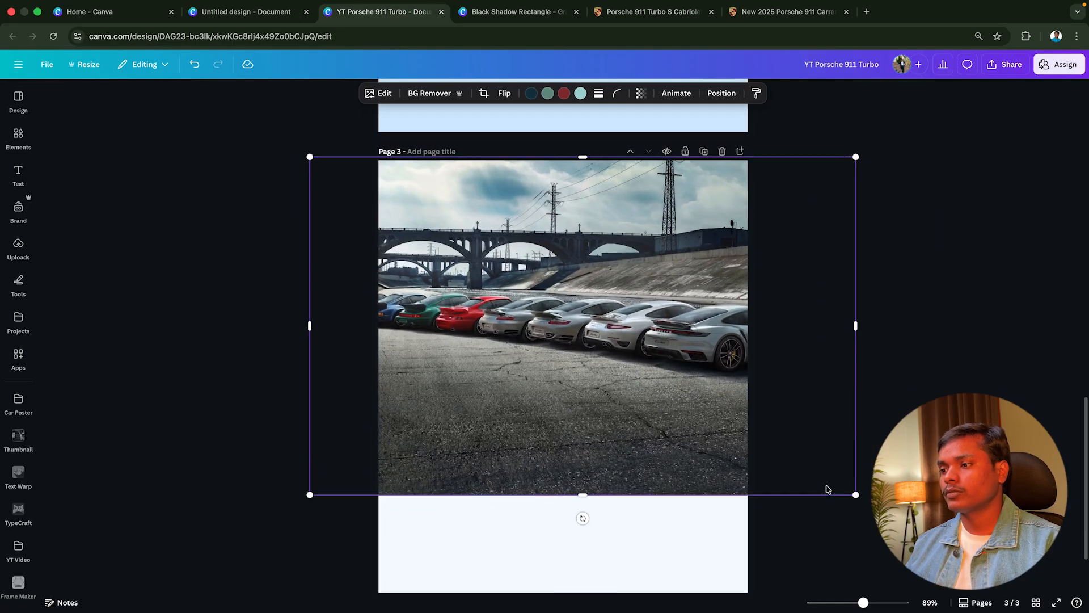
{"action": "scroll", "coordinate": [826, 484], "scroll_direction": "down", "scroll_amount": 1}
{"action": "left_click_drag", "start_coordinate": [618, 326], "coordinate": [647, 316]}
{"action": "key", "text": "super+z"}
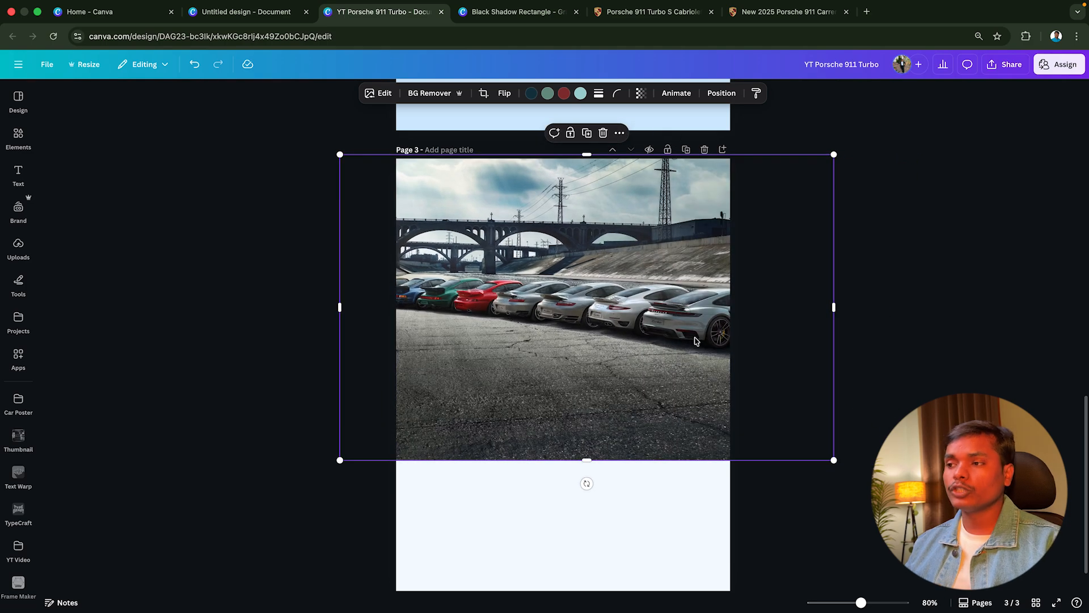
{"action": "left_click", "coordinate": [835, 260]}
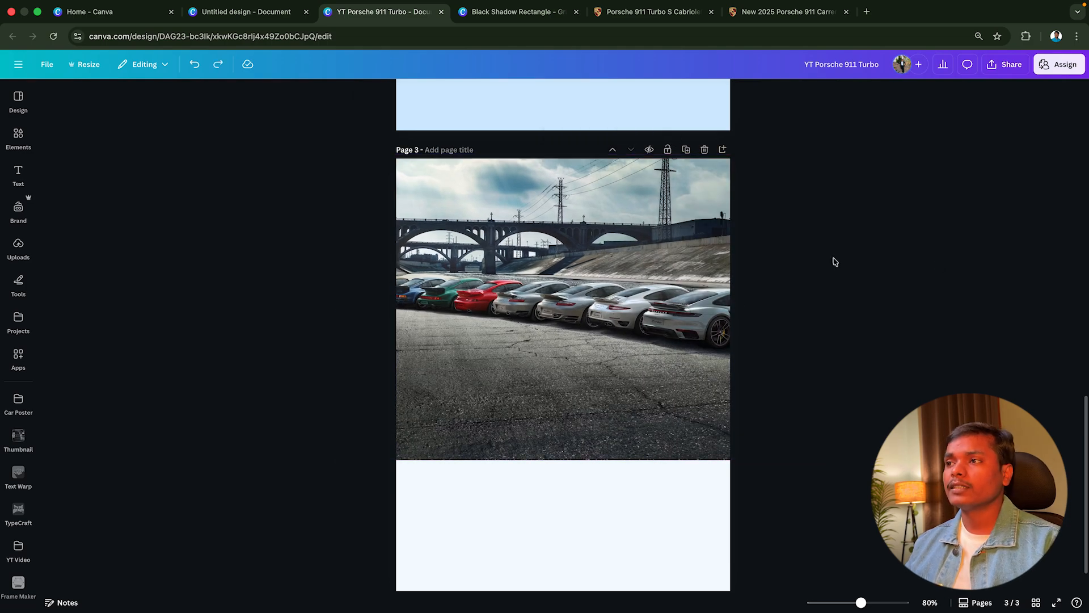
Copy the black 911 Turbo rear-view image onto page 3 and enlarge it, centred over the line-up photo's lower edge
{"action": "scroll", "coordinate": [799, 255], "scroll_direction": "up", "scroll_amount": 8}
{"action": "left_click", "coordinate": [649, 198]}
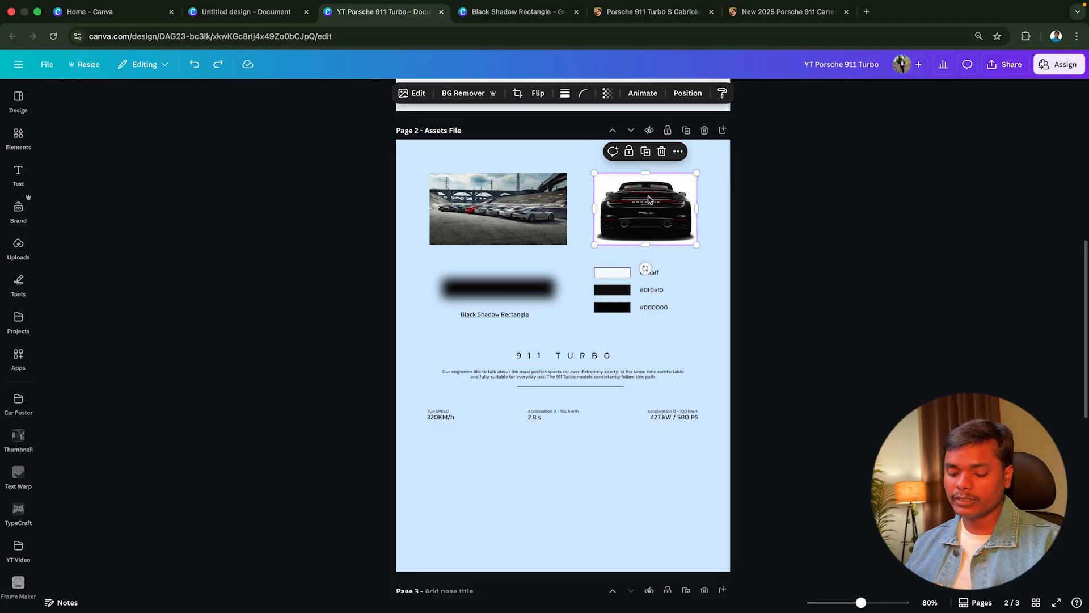
{"action": "scroll", "coordinate": [597, 351], "scroll_direction": "down", "scroll_amount": 8}
{"action": "left_click", "coordinate": [596, 352]}
{"action": "scroll", "coordinate": [597, 317], "scroll_direction": "down", "scroll_amount": 2}
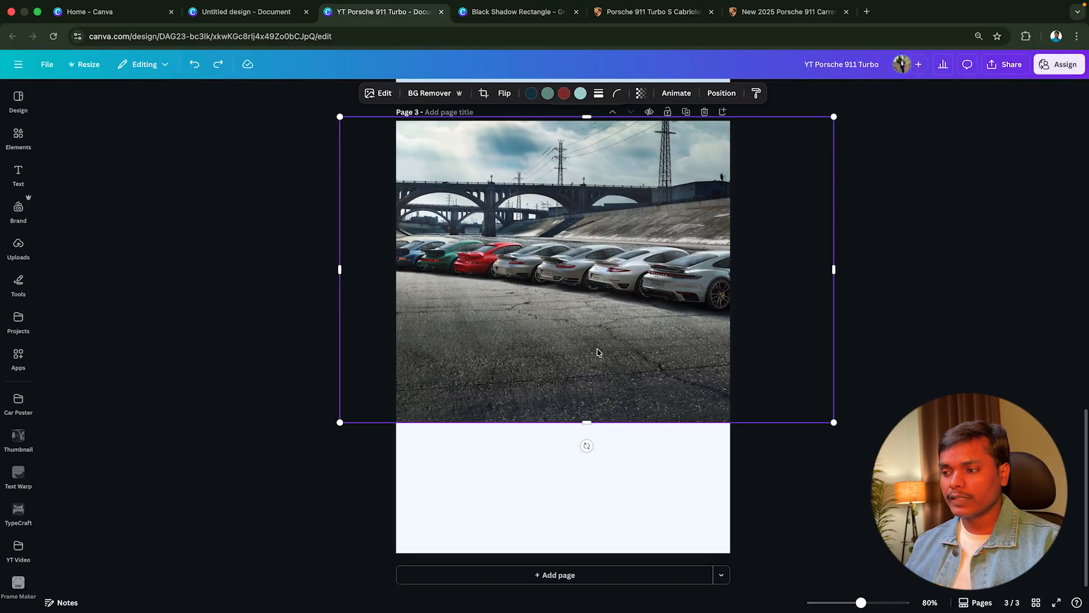
{"action": "key", "text": "super+v"}
{"action": "left_click_drag", "start_coordinate": [658, 198], "coordinate": [550, 427]}
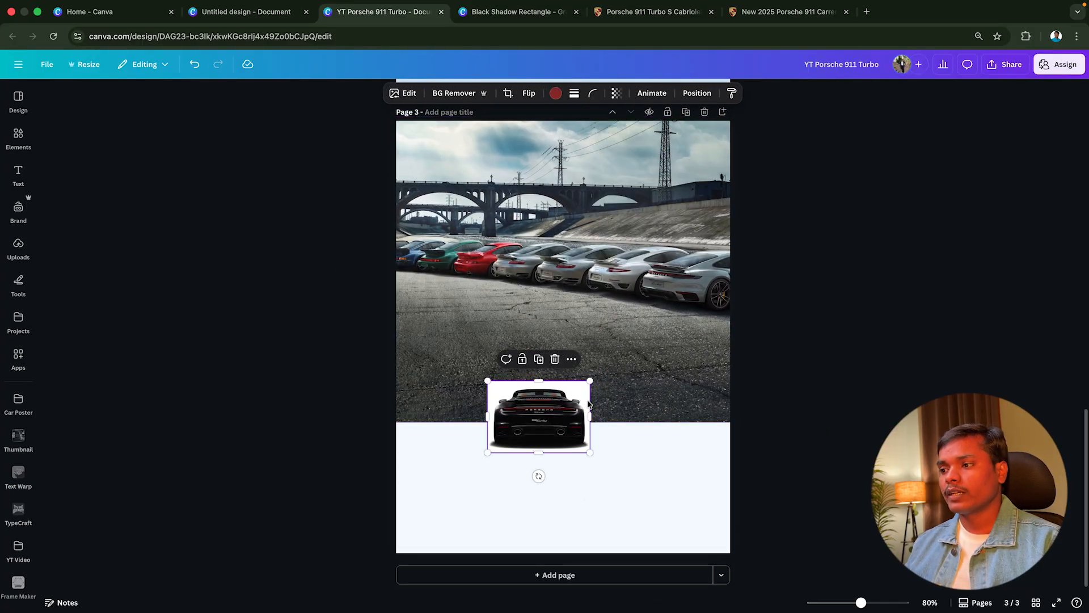
{"action": "left_click_drag", "start_coordinate": [592, 381], "coordinate": [636, 384]}
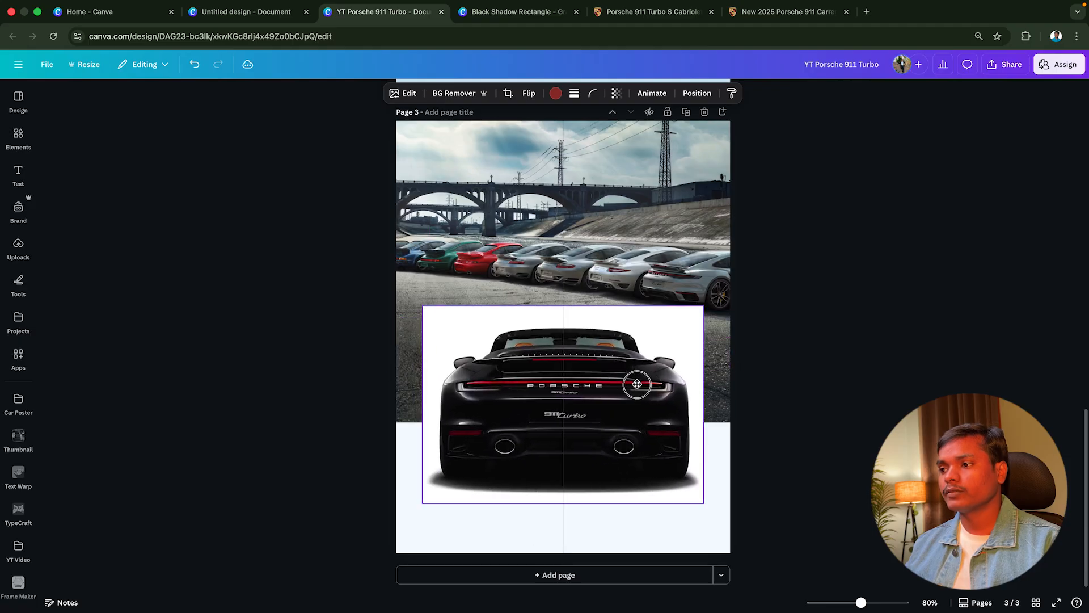
Remove the background from the black 911 Turbo image and scale the car down slightly
{"action": "left_click", "coordinate": [452, 94]}
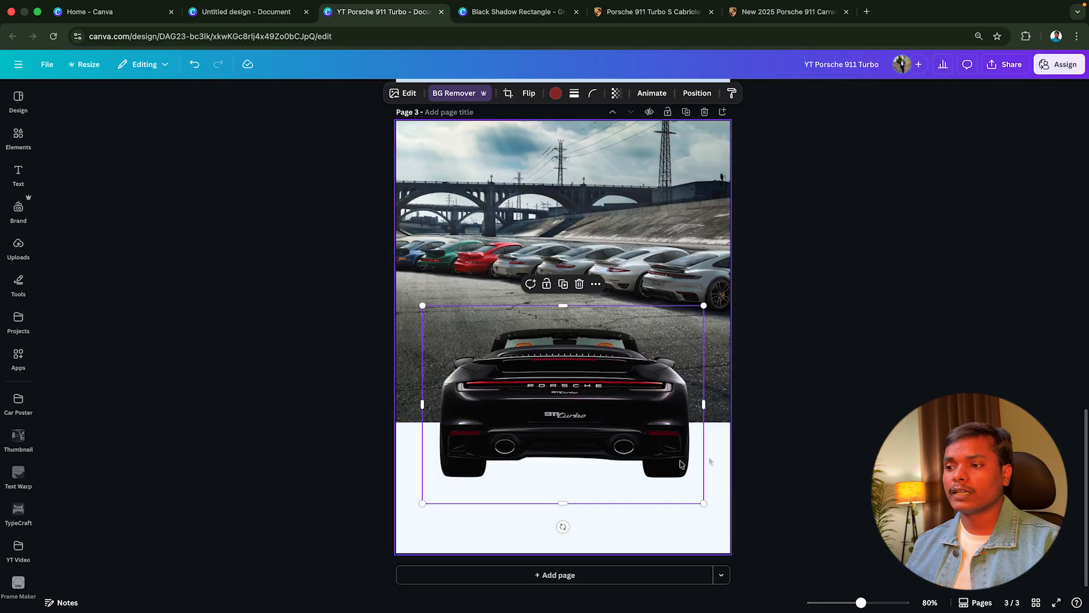
{"action": "left_click_drag", "start_coordinate": [653, 464], "coordinate": [654, 465]}
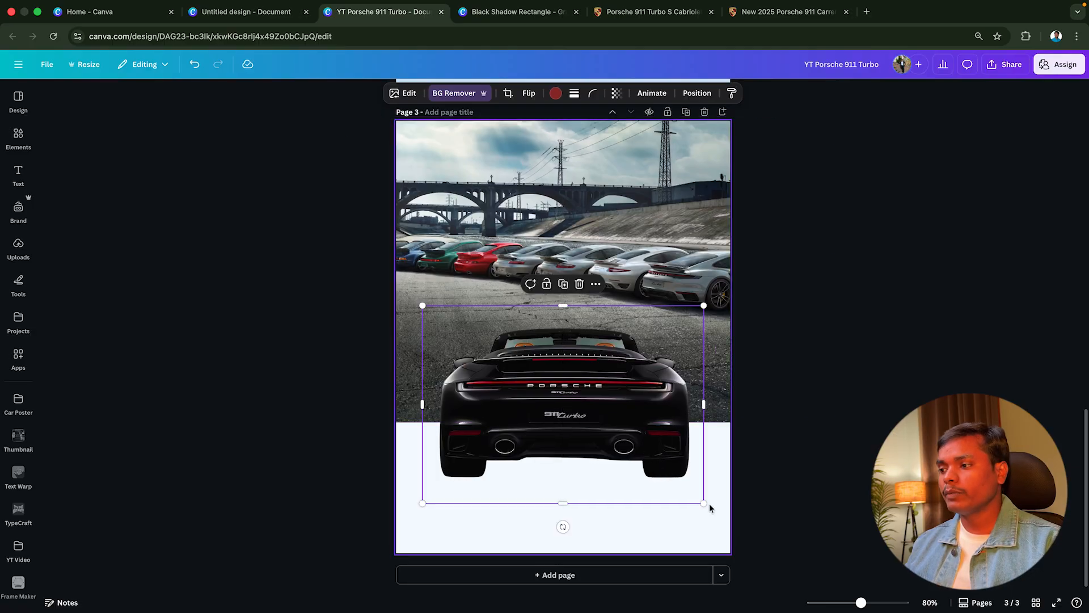
{"action": "left_click_drag", "start_coordinate": [704, 503], "coordinate": [697, 501]}
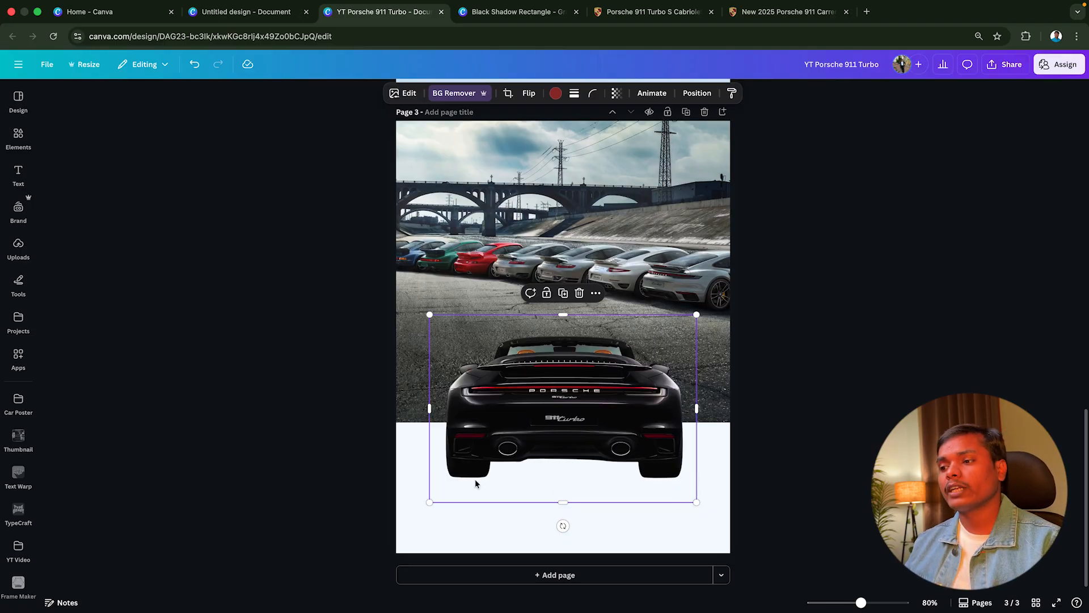
Copy the black shadow rectangle from the assets page and paste it onto page 3
{"action": "scroll", "coordinate": [633, 387], "scroll_direction": "up", "scroll_amount": 5}
{"action": "left_click", "coordinate": [513, 139]}
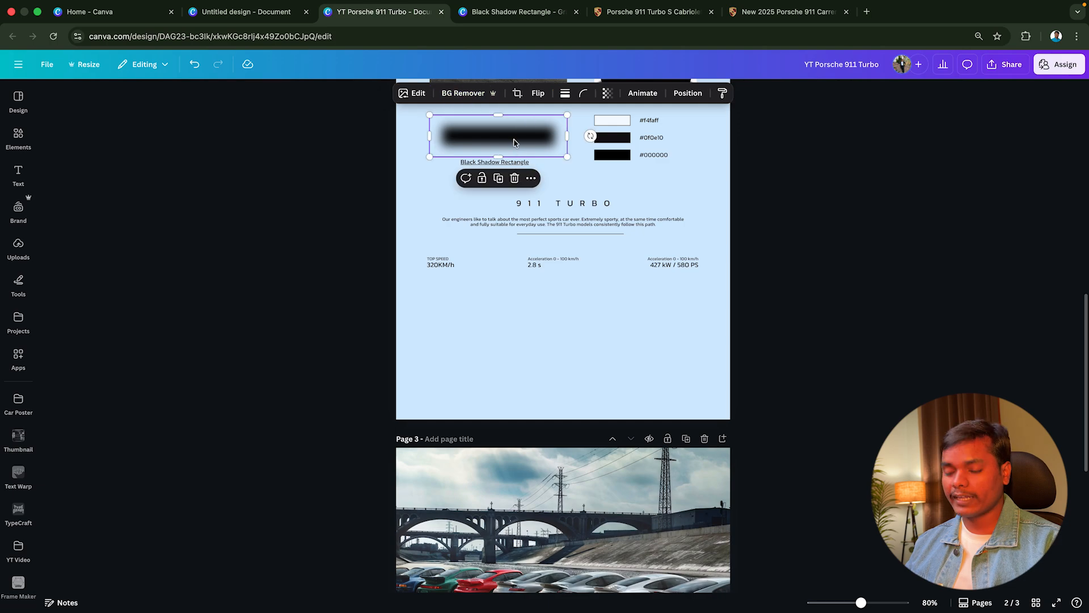
{"action": "scroll", "coordinate": [514, 149], "scroll_direction": "up", "scroll_amount": 1}
{"action": "scroll", "coordinate": [529, 313], "scroll_direction": "down", "scroll_amount": 6}
{"action": "left_click", "coordinate": [568, 424]}
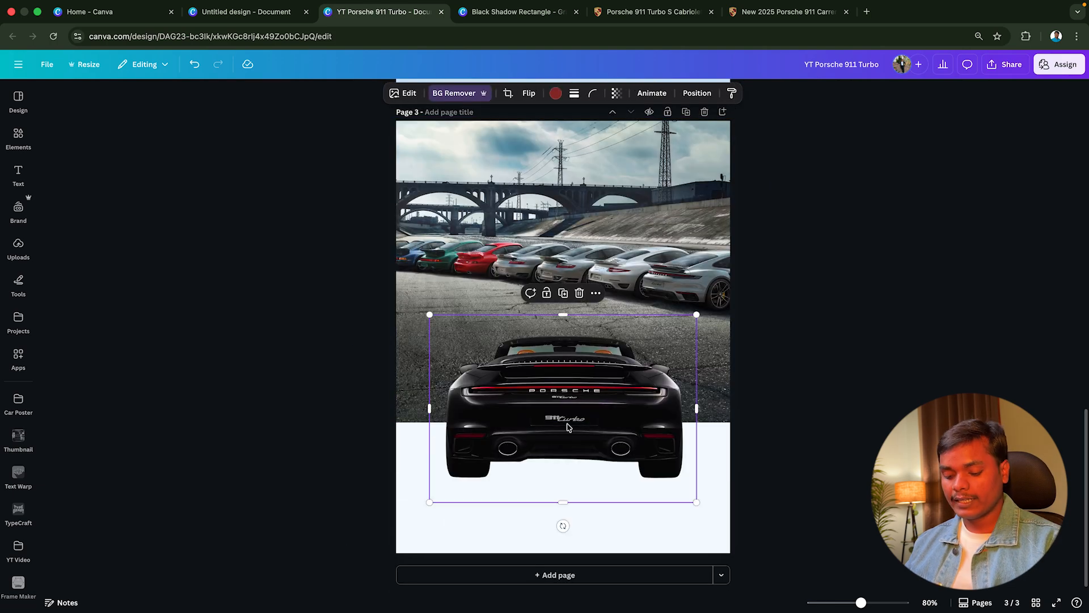
{"action": "key", "text": "super+v"}
Enlarge the shadow to slightly wider than the car and place it behind the car's rear wheels
{"action": "left_click_drag", "start_coordinate": [542, 270], "coordinate": [679, 447]}
{"action": "left_click_drag", "start_coordinate": [550, 437], "coordinate": [578, 457]}
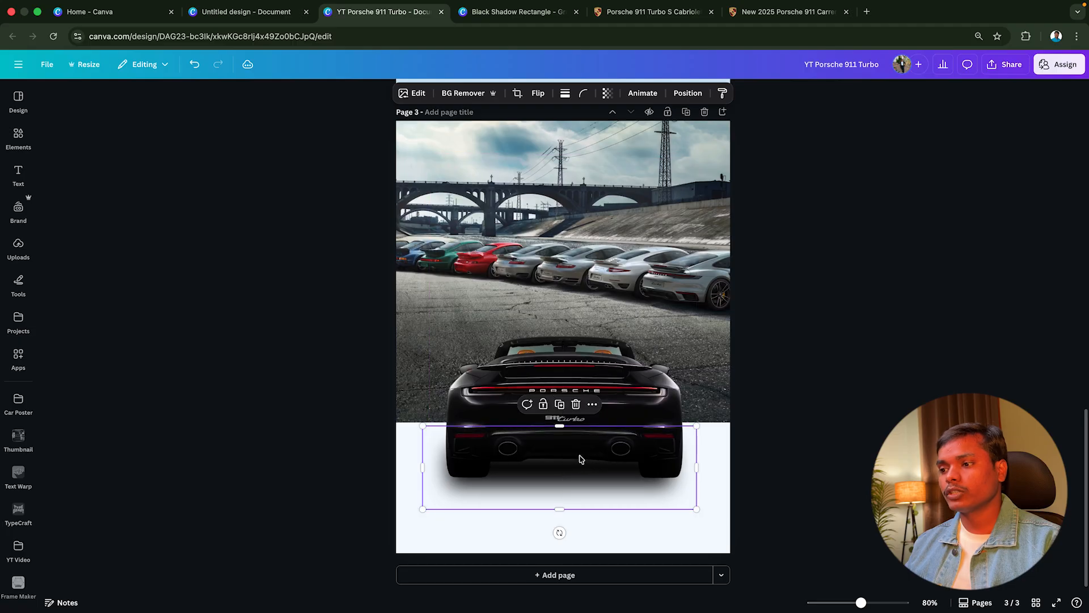
{"action": "left_click_drag", "start_coordinate": [696, 430], "coordinate": [714, 424]}
{"action": "left_click", "coordinate": [810, 482]}
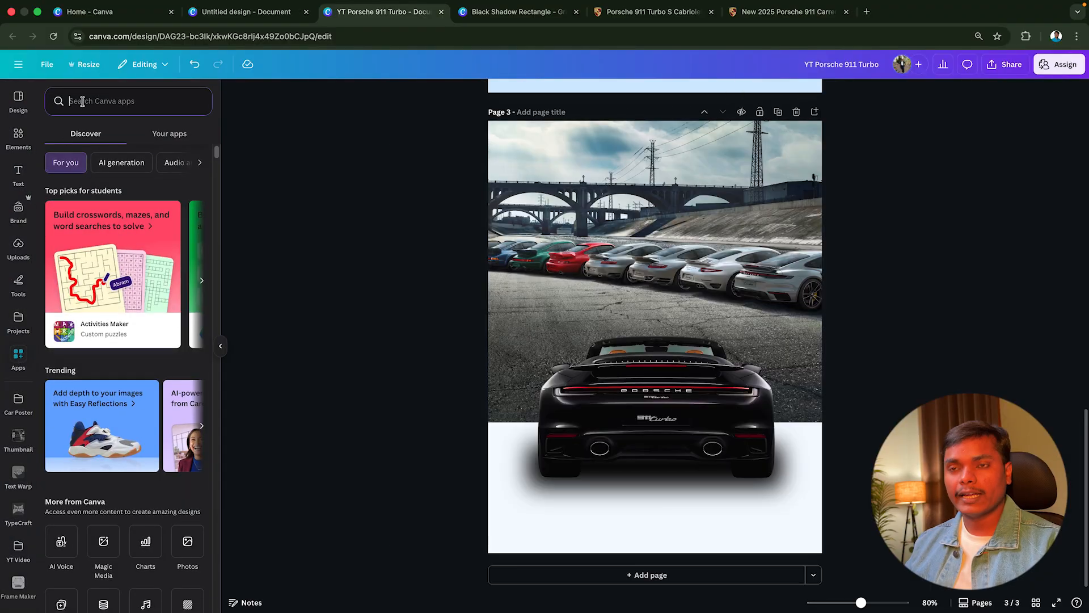
Find and open the TypeCraft app and replace its sample text with PORSCHE
{"action": "type", "text": "ypecraft"}
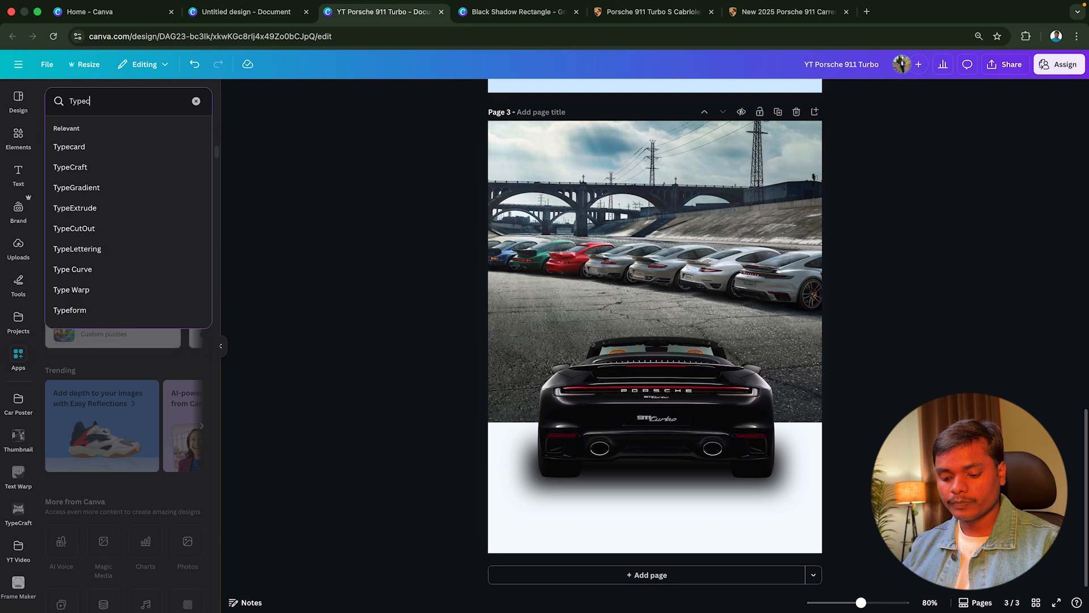
{"action": "key", "text": "Return"}
{"action": "left_click", "coordinate": [64, 137]}
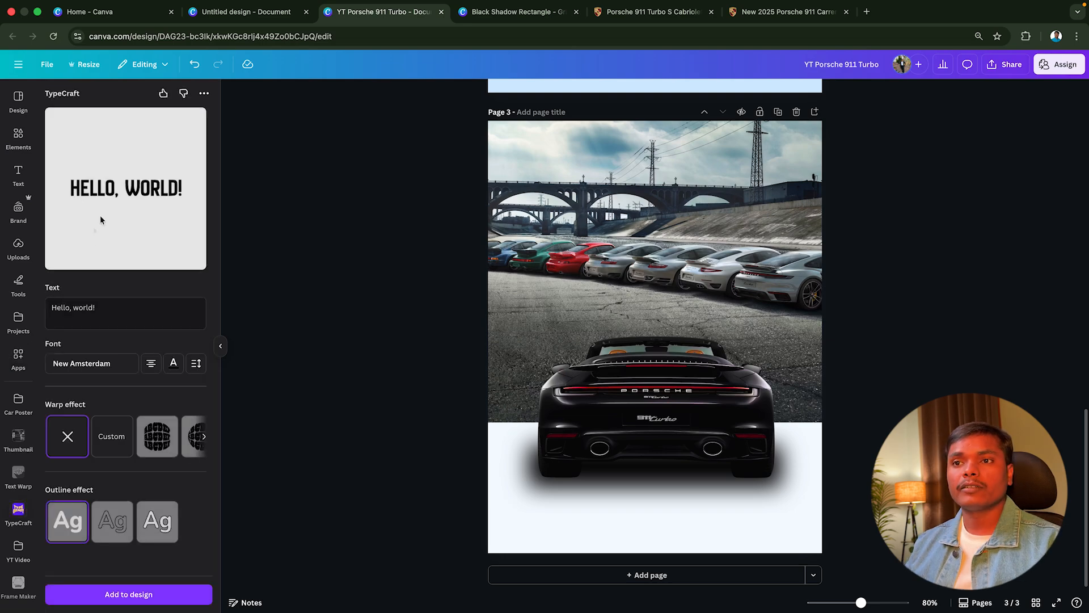
{"action": "left_click_drag", "start_coordinate": [117, 310], "coordinate": [22, 316]}
{"action": "type", "text": "PO"}
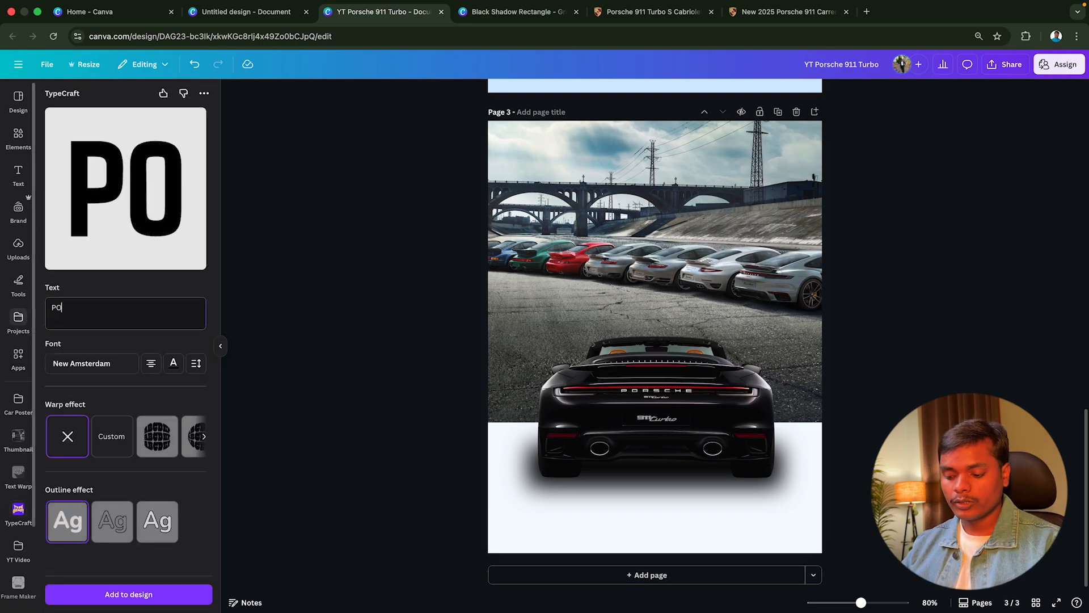
{"action": "type", "text": "RSCHE"}
Set the PORSCHE lettering's font to Anton and check its text colour
{"action": "left_click", "coordinate": [85, 363]}
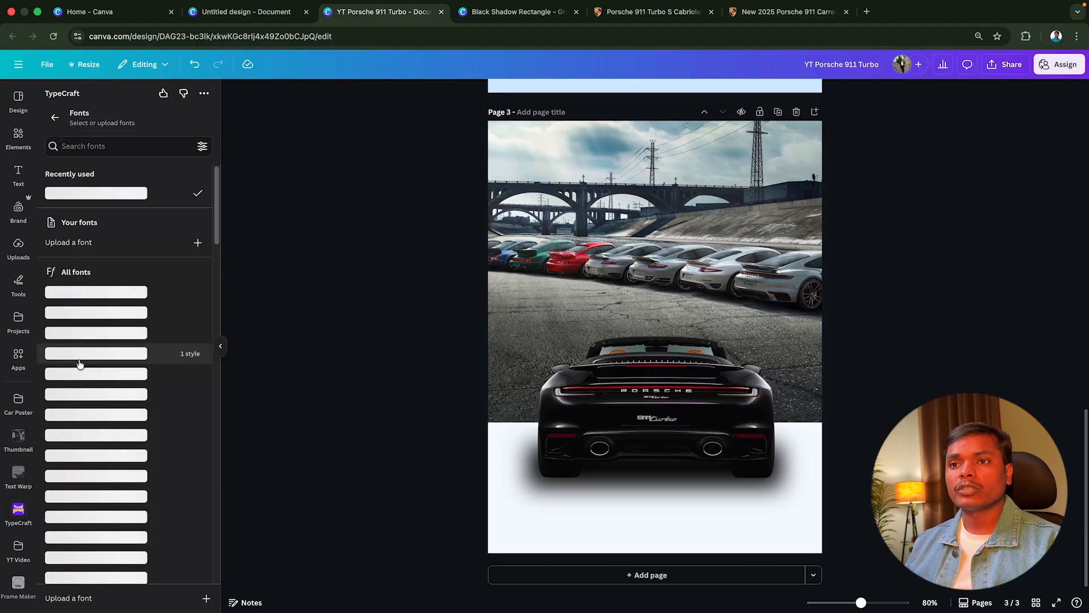
{"action": "left_click", "coordinate": [85, 146]}
{"action": "type", "text": "Anton"}
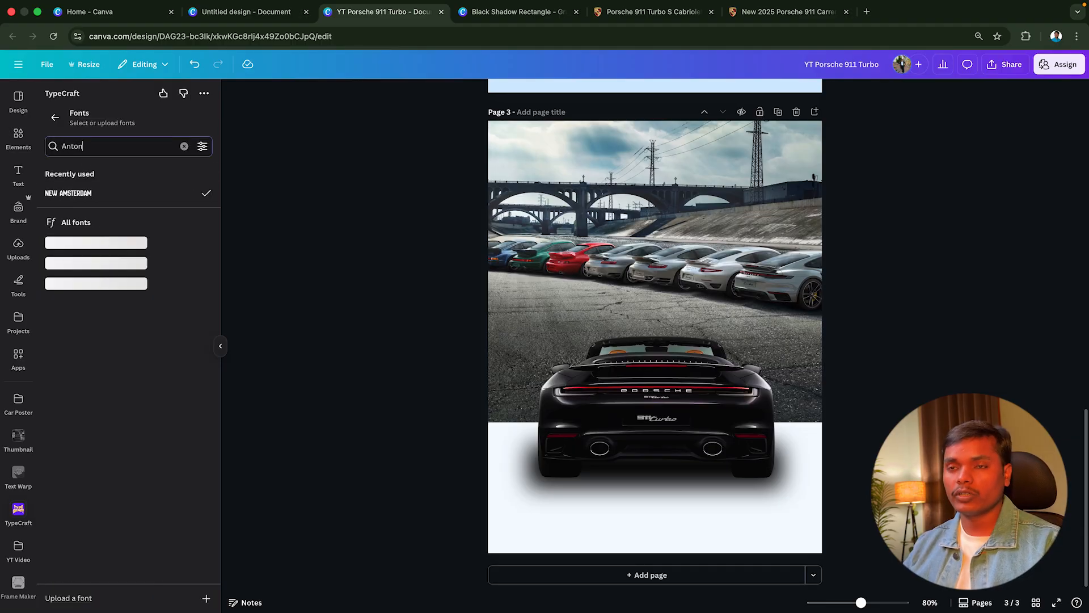
{"action": "left_click", "coordinate": [57, 243]}
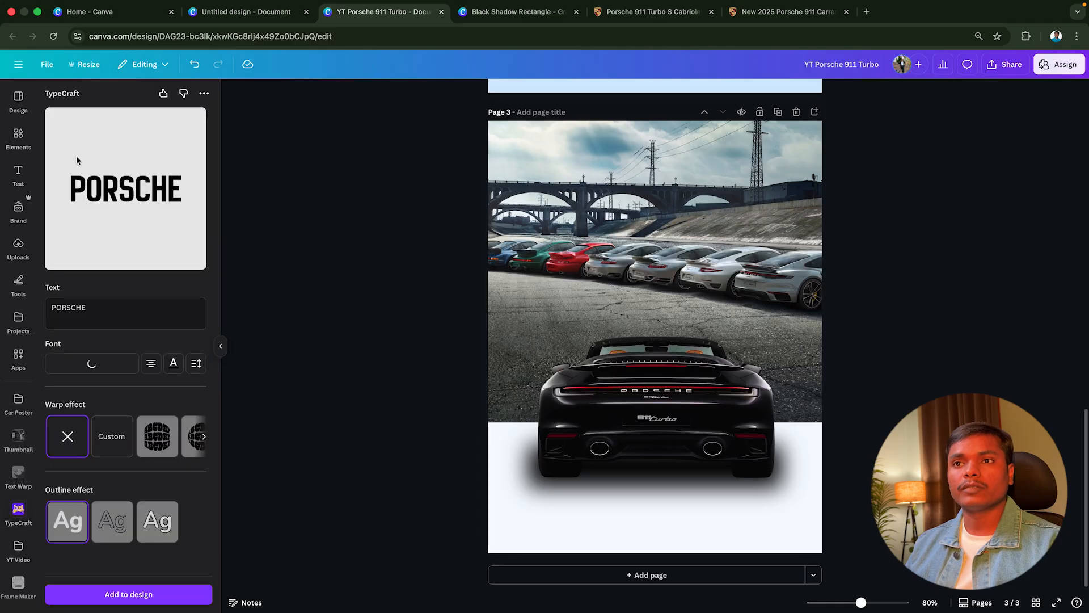
{"action": "left_click", "coordinate": [173, 366]}
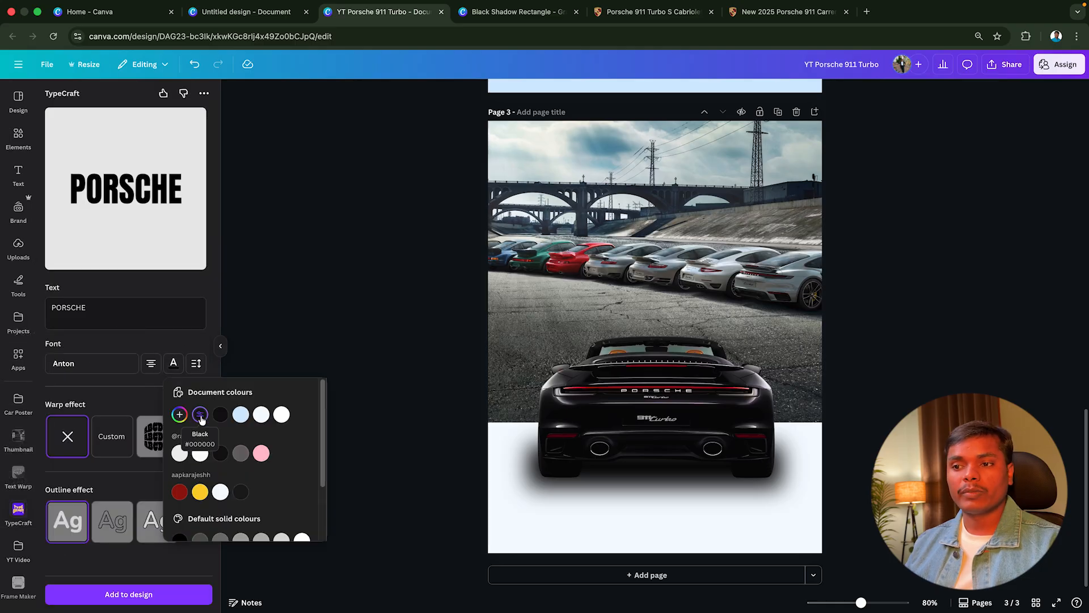
{"action": "left_click", "coordinate": [138, 395]}
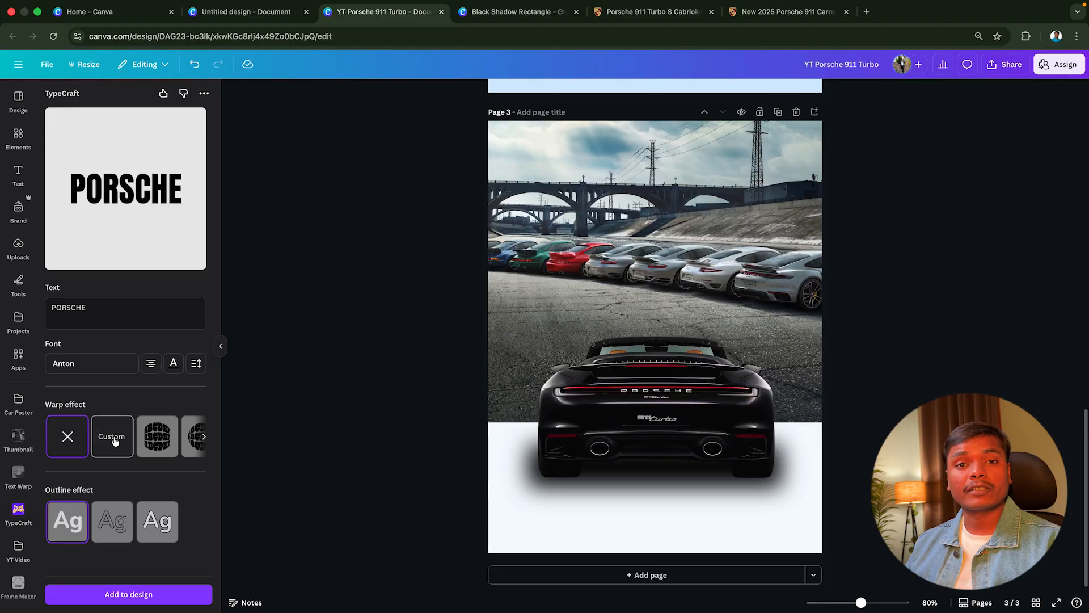
Apply a custom Distort warp to PORSCHE, pulling the upper points down and inward into a flattened perspective shape
{"action": "left_click", "coordinate": [113, 438]}
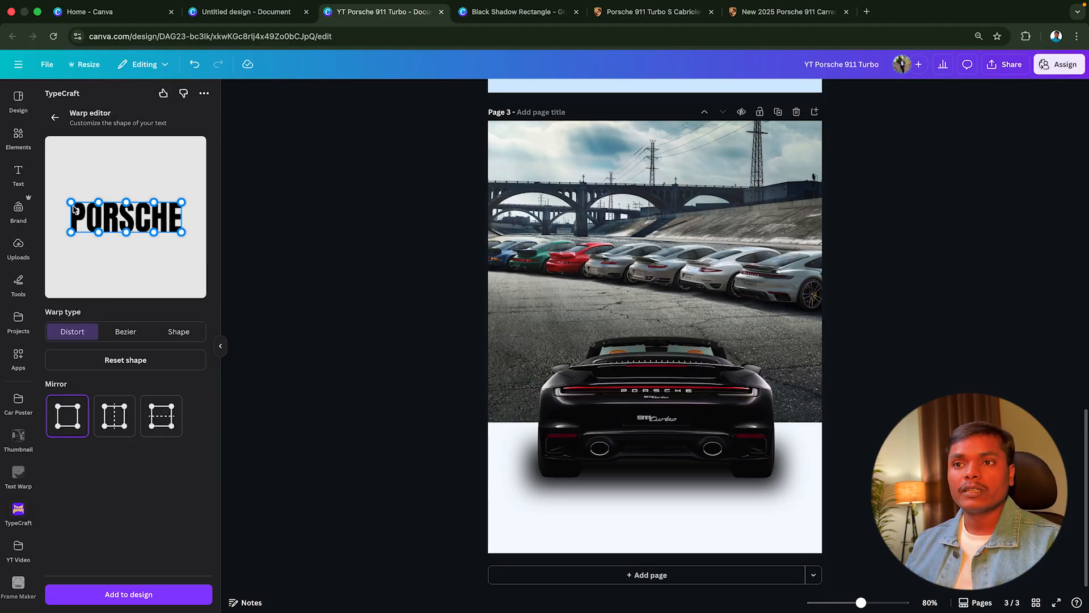
{"action": "mouse_move", "coordinate": [71, 203]}
{"action": "left_mouse_down"}
{"action": "mouse_move", "coordinate": [57, 190]}
{"action": "mouse_move", "coordinate": [83, 218]}
{"action": "left_mouse_up"}
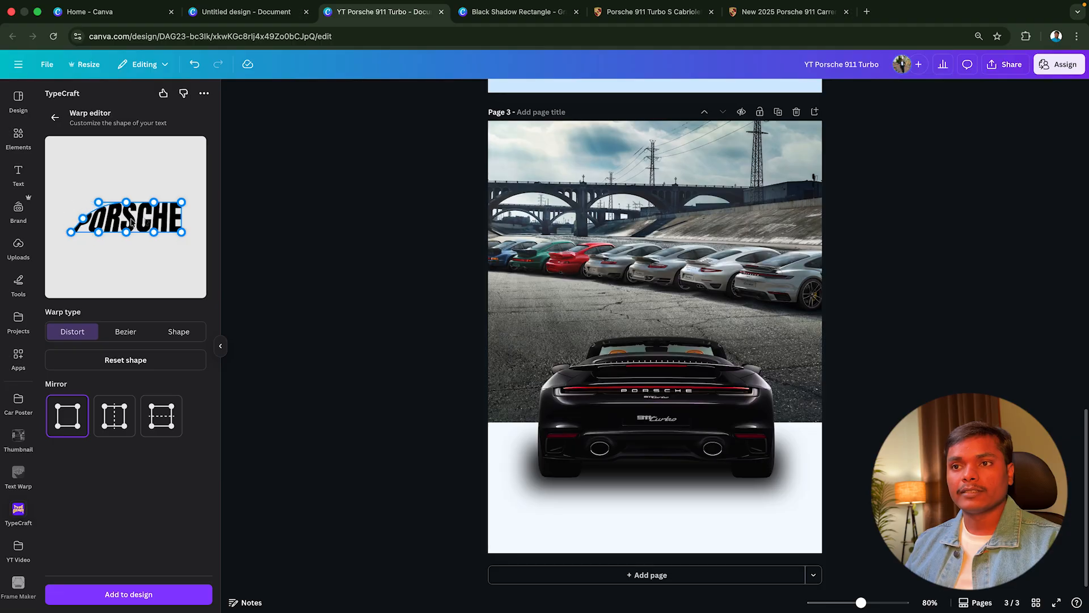
{"action": "left_click_drag", "start_coordinate": [180, 206], "coordinate": [107, 218]}
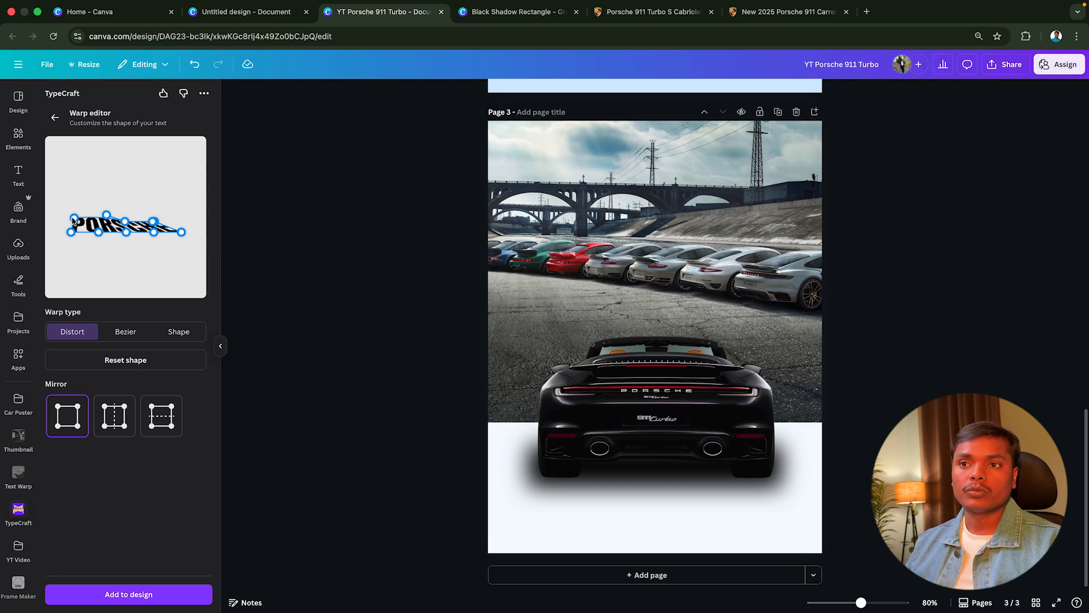
{"action": "left_click_drag", "start_coordinate": [73, 221], "coordinate": [104, 221]}
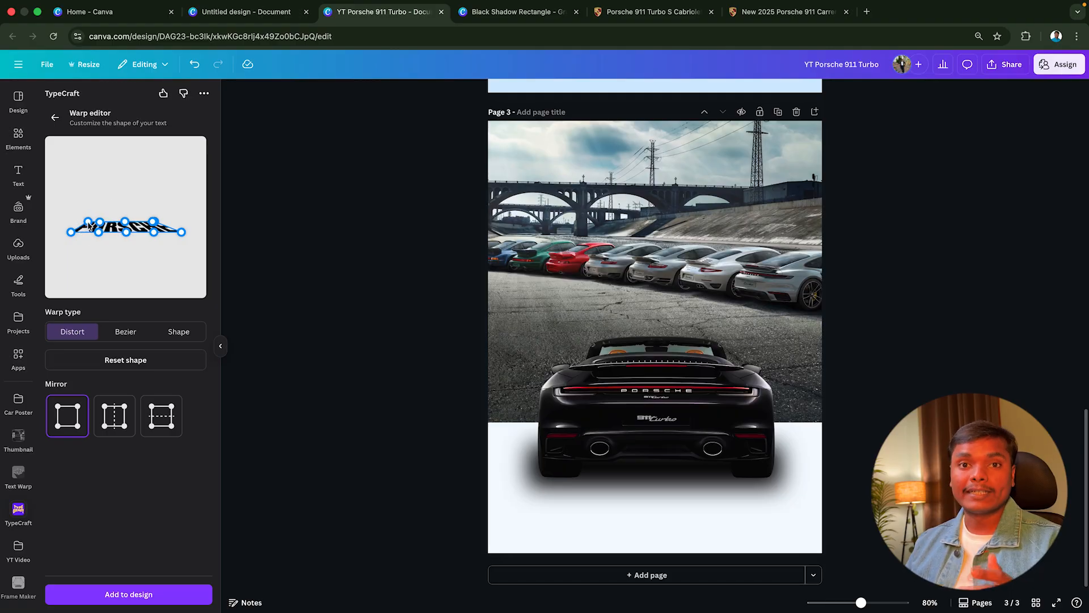
Add the warped PORSCHE lettering to page 3, enlarge it to nearly the page width and place it beneath the car
{"action": "left_click", "coordinate": [130, 594]}
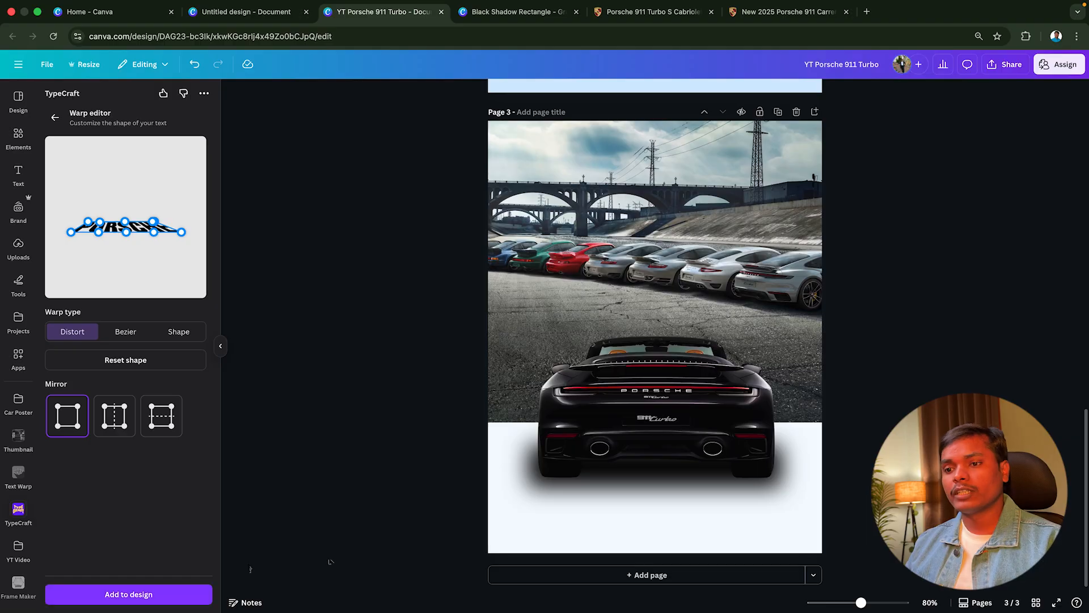
{"action": "left_click_drag", "start_coordinate": [664, 340], "coordinate": [793, 485]}
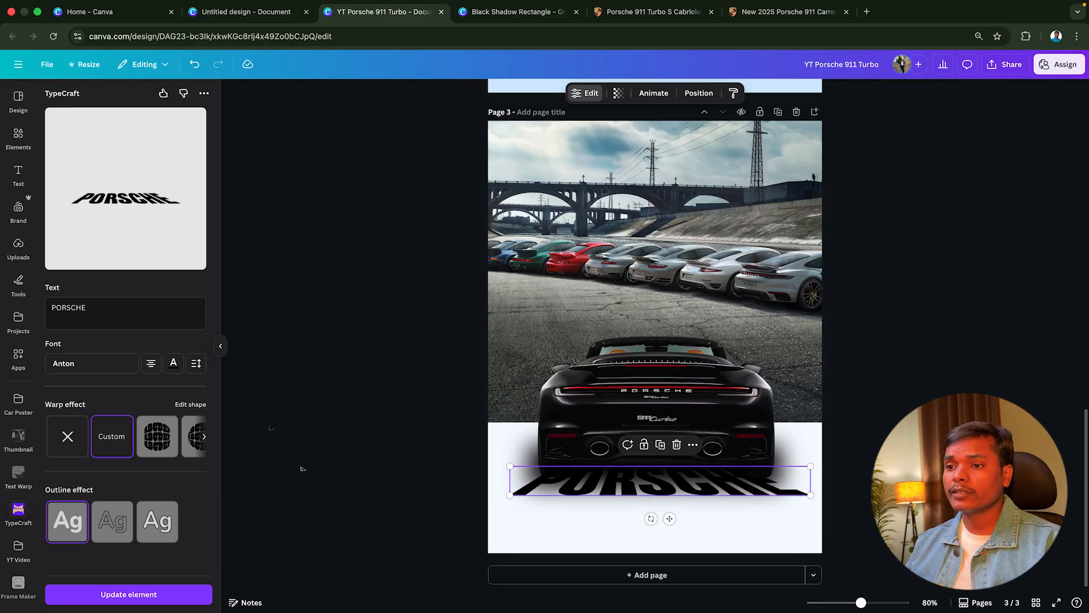
{"action": "left_click", "coordinate": [220, 345]}
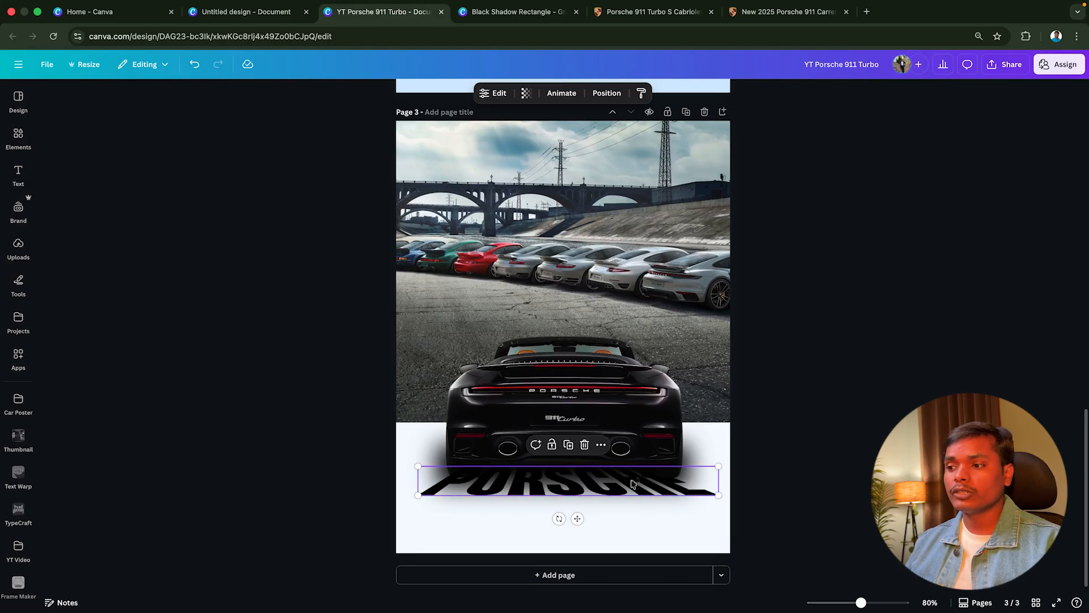
Refine the PORSCHE lettering's custom warp by shifting its upper points, update it on page 3 and widen it slightly
{"action": "left_click", "coordinate": [495, 95]}
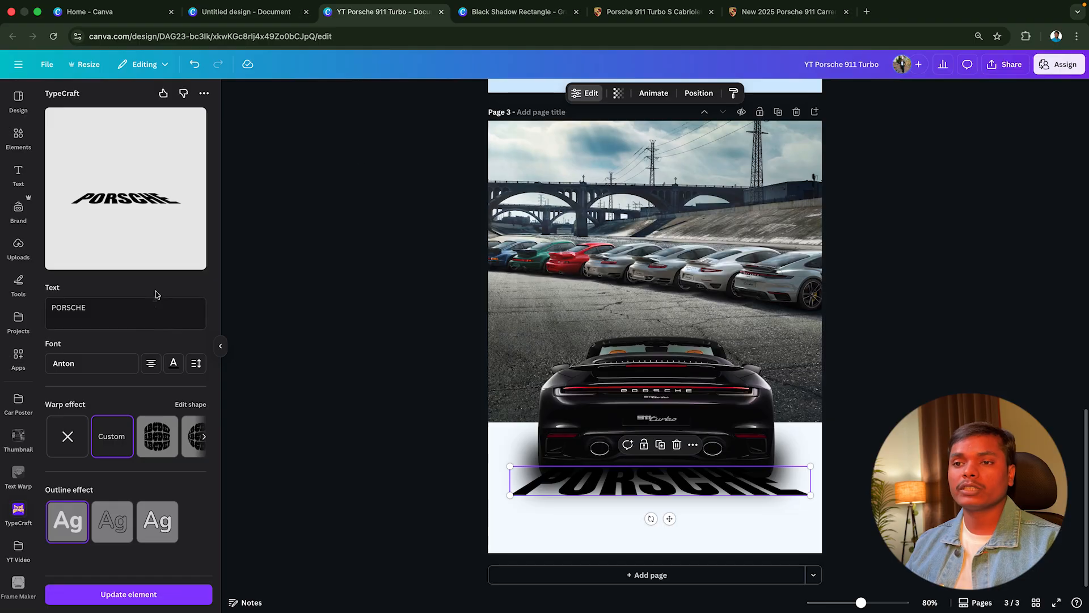
{"action": "left_click", "coordinate": [112, 436]}
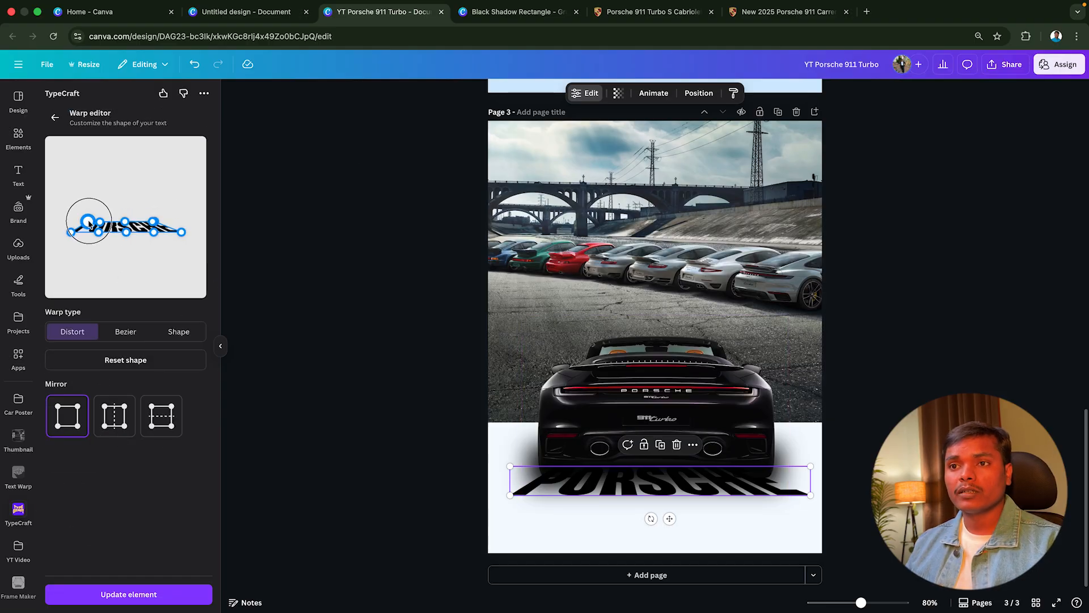
{"action": "left_click_drag", "start_coordinate": [89, 225], "coordinate": [122, 225]}
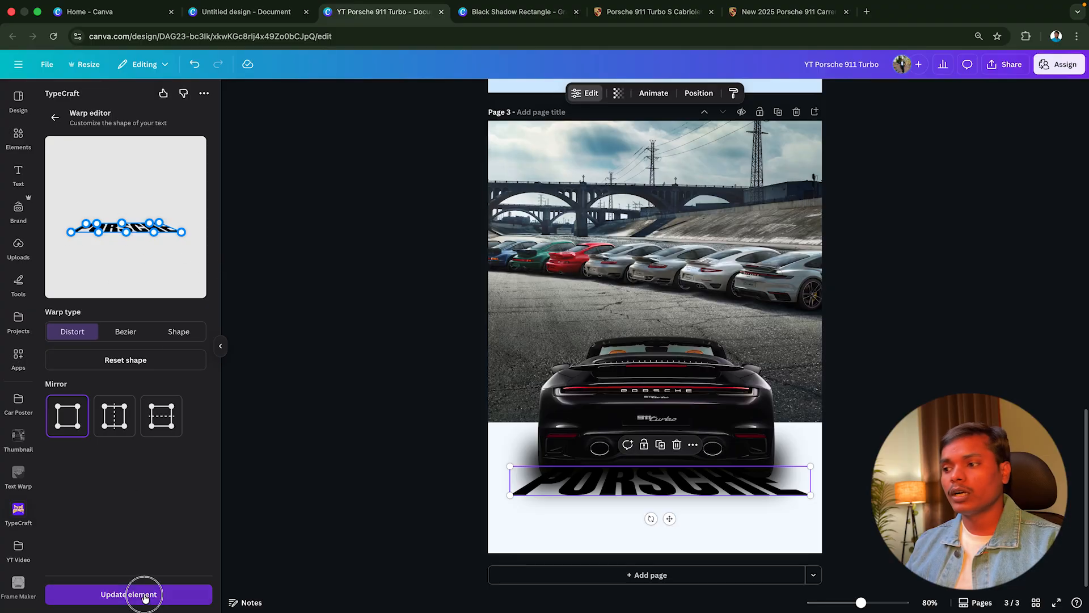
{"action": "left_click_drag", "start_coordinate": [748, 483], "coordinate": [809, 493]}
Send the warped PORSCHE lettering backward so it sits behind the car and its shadow
{"action": "right_click", "coordinate": [734, 483]}
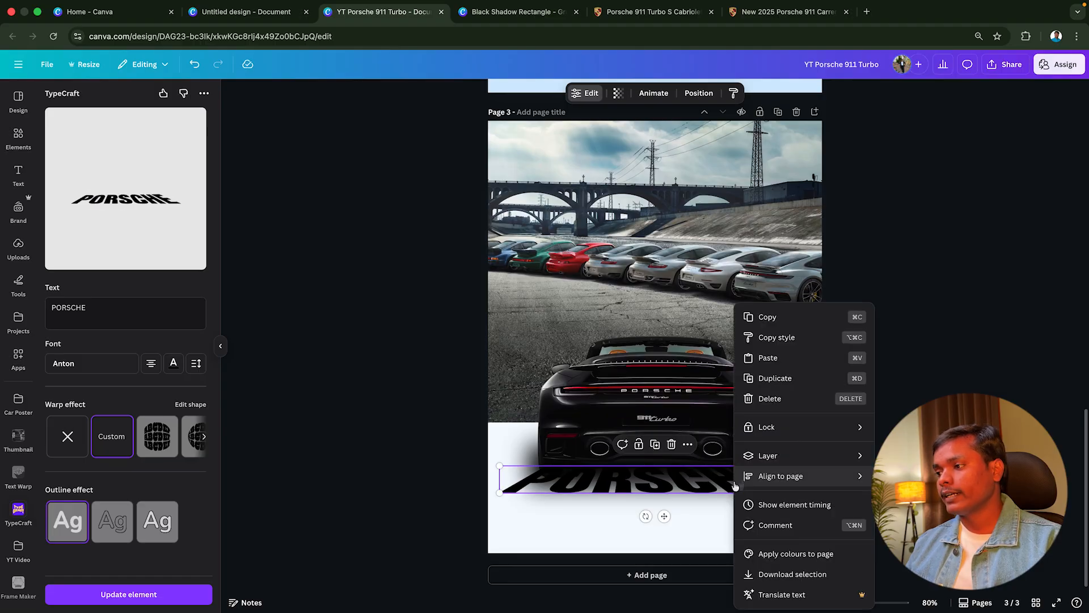
{"action": "mouse_move", "coordinate": [777, 456]}
{"action": "left_click", "coordinate": [515, 448]}
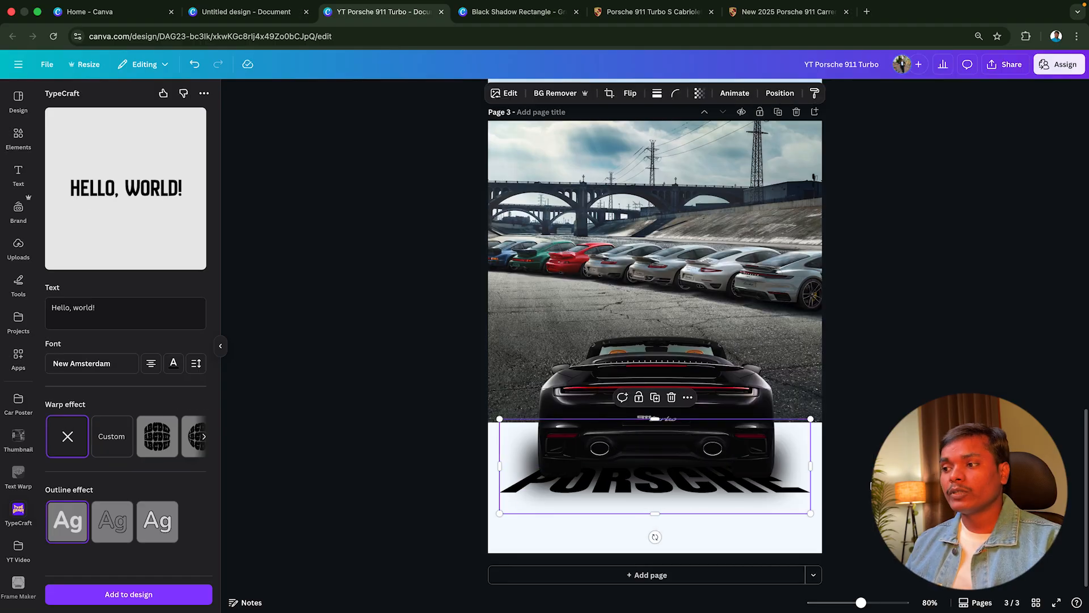
{"action": "left_click", "coordinate": [335, 386]}
{"action": "left_click", "coordinate": [220, 346]}
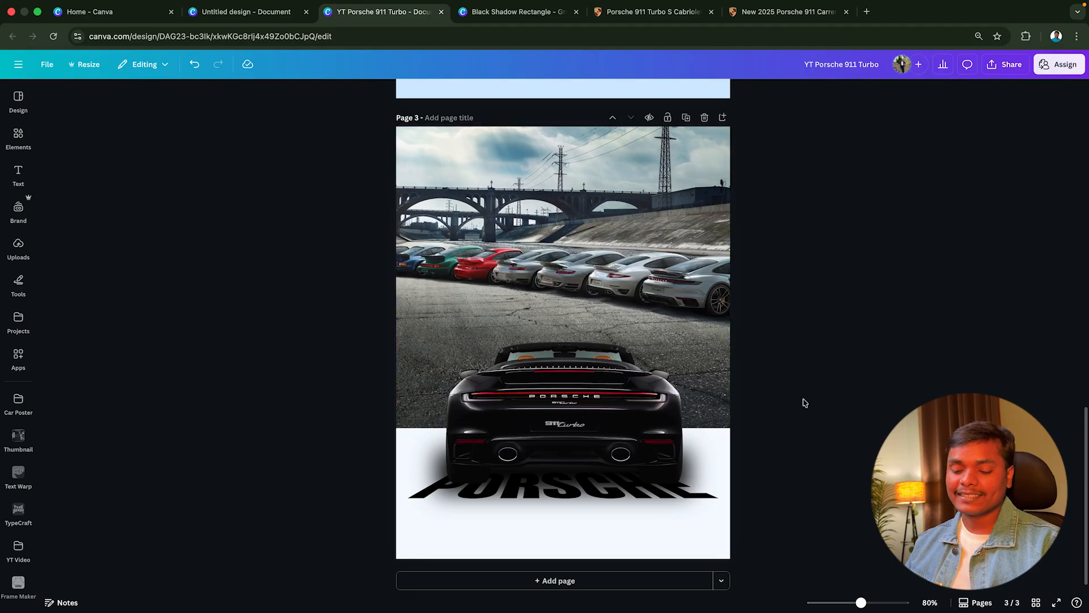
Add a text box reading "Porsche" and place it above the car over the line-up photo
{"action": "key", "text": "t"}
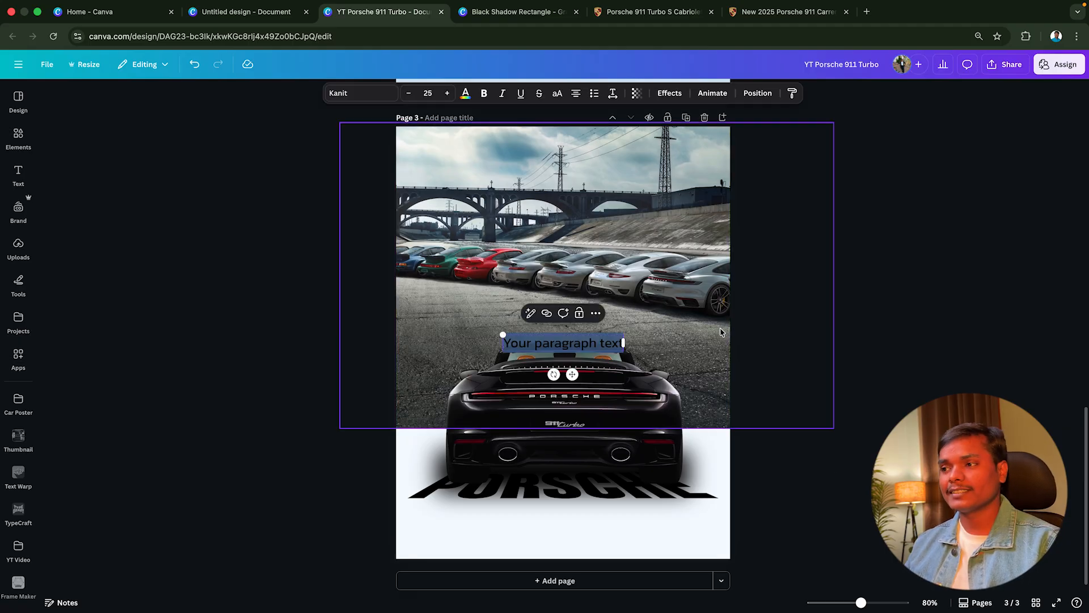
{"action": "type", "text": "P"}
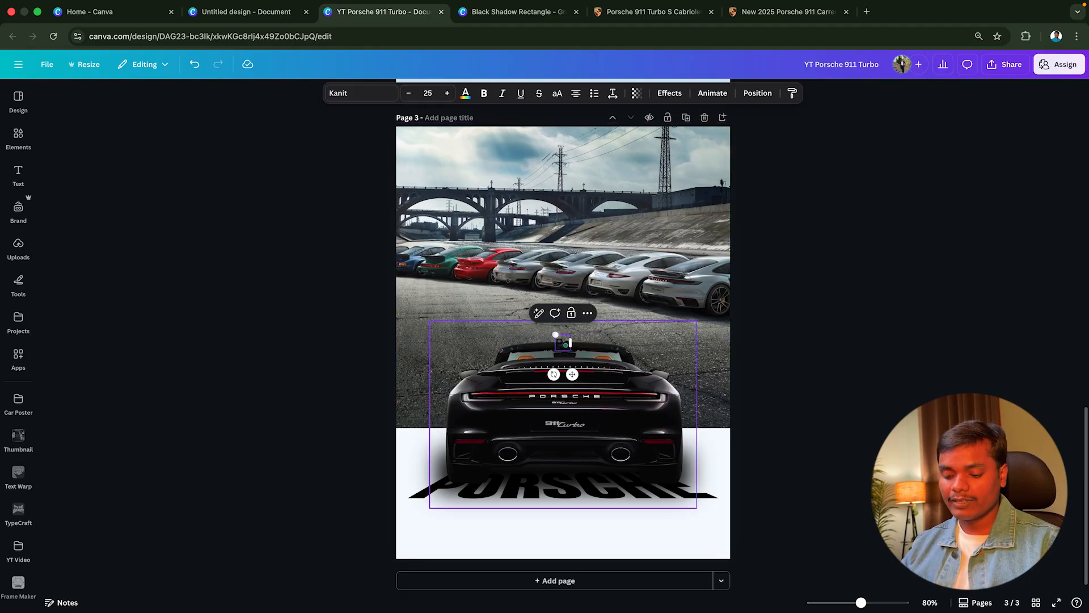
{"action": "type", "text": "orsche"}
{"action": "left_click_drag", "start_coordinate": [589, 343], "coordinate": [565, 283]}
{"action": "key", "text": "Escape"}
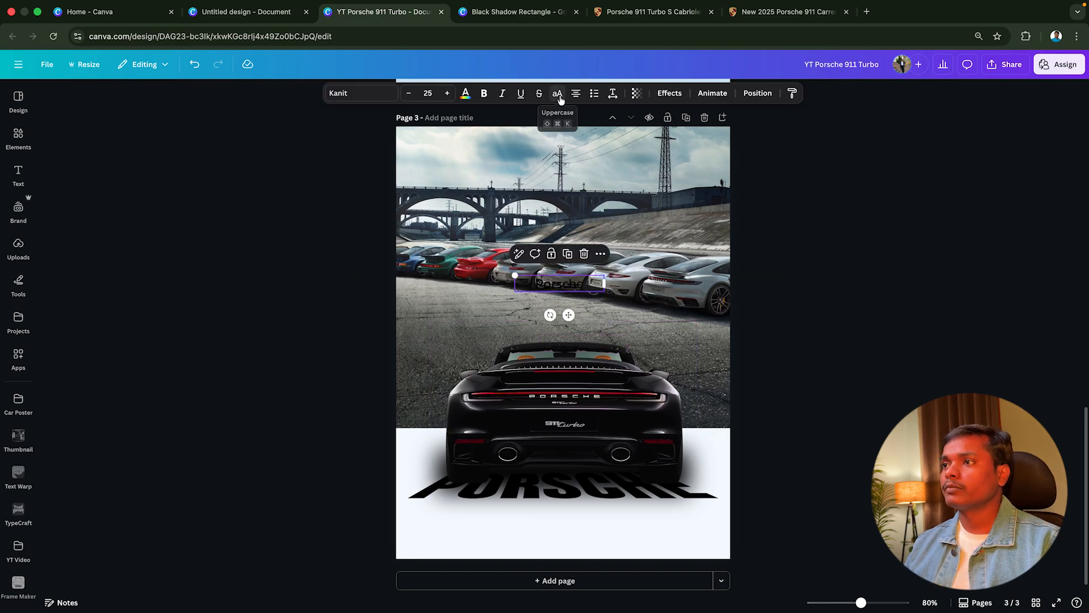
Make the new Porsche text uppercase and white, and move it slightly lower, just above the car's roof
{"action": "left_click", "coordinate": [559, 95]}
{"action": "left_click", "coordinate": [465, 95]}
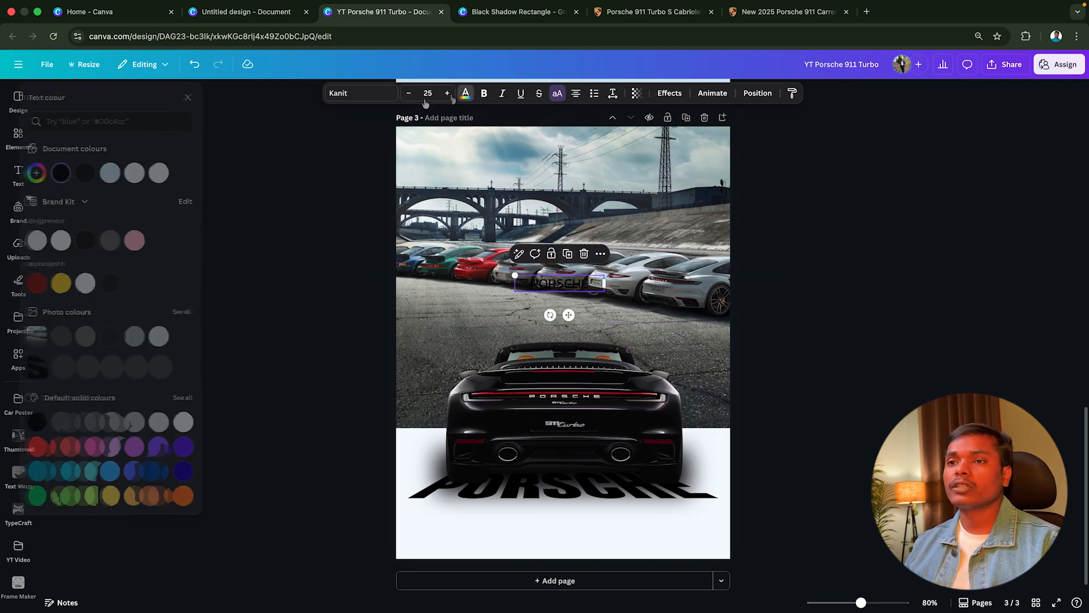
{"action": "left_click", "coordinate": [176, 173]}
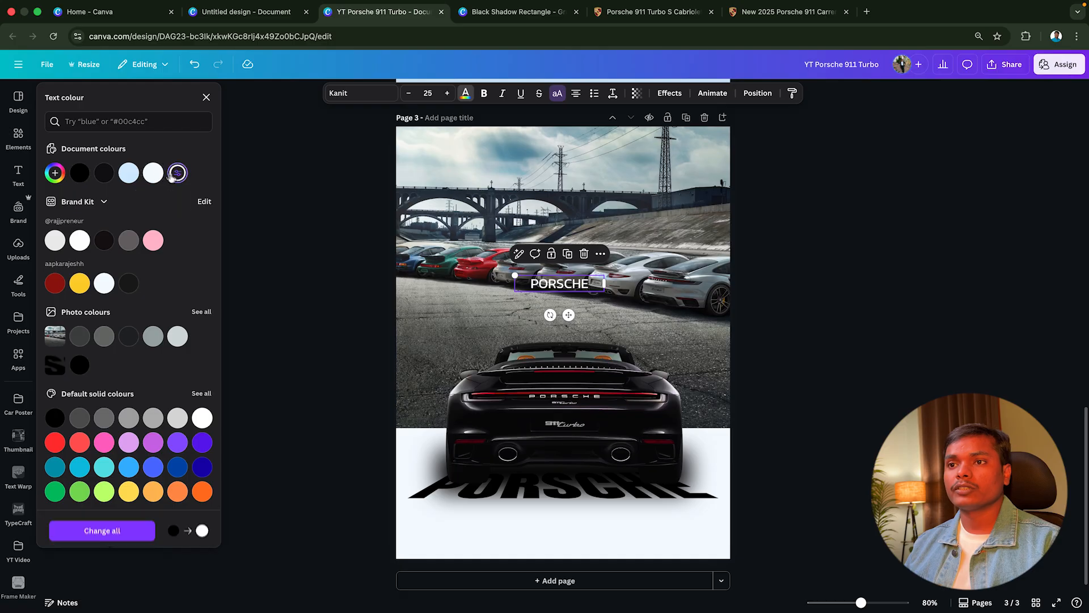
{"action": "left_click_drag", "start_coordinate": [559, 283], "coordinate": [562, 308]}
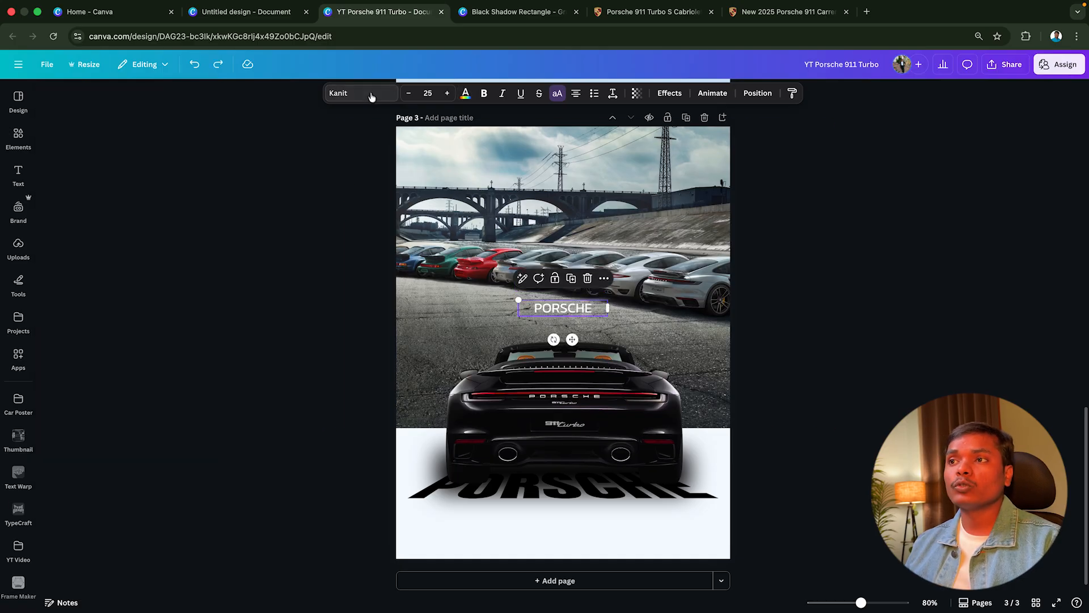
Set the PORSCHE text's font to Nexusbold and enlarge it to size 462, centred across the page
{"action": "left_click", "coordinate": [370, 96]}
{"action": "left_click", "coordinate": [130, 257]}
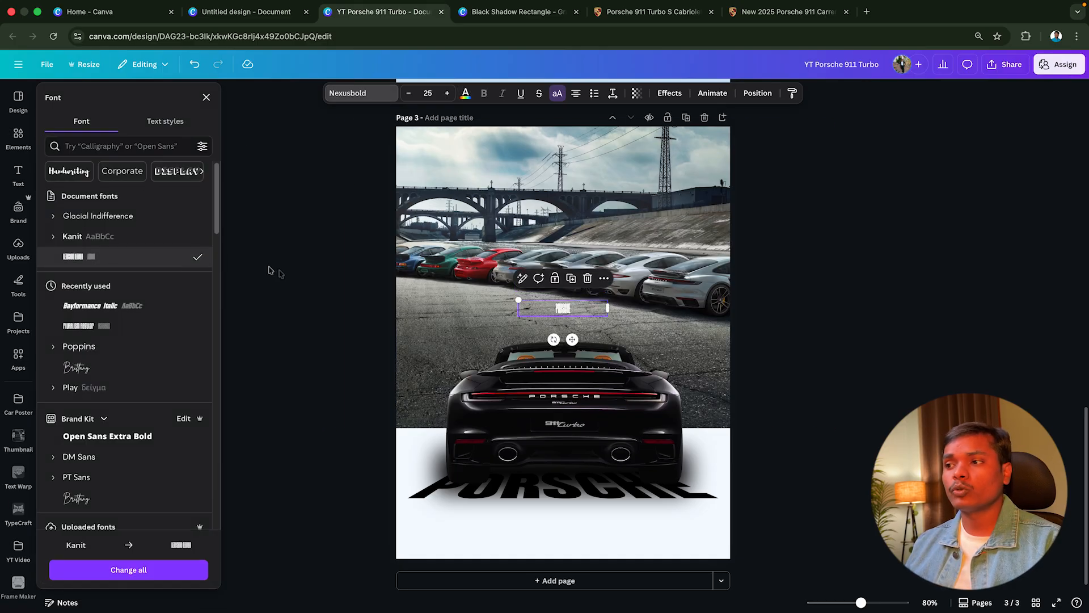
{"action": "left_click_drag", "start_coordinate": [518, 299], "coordinate": [449, 285]}
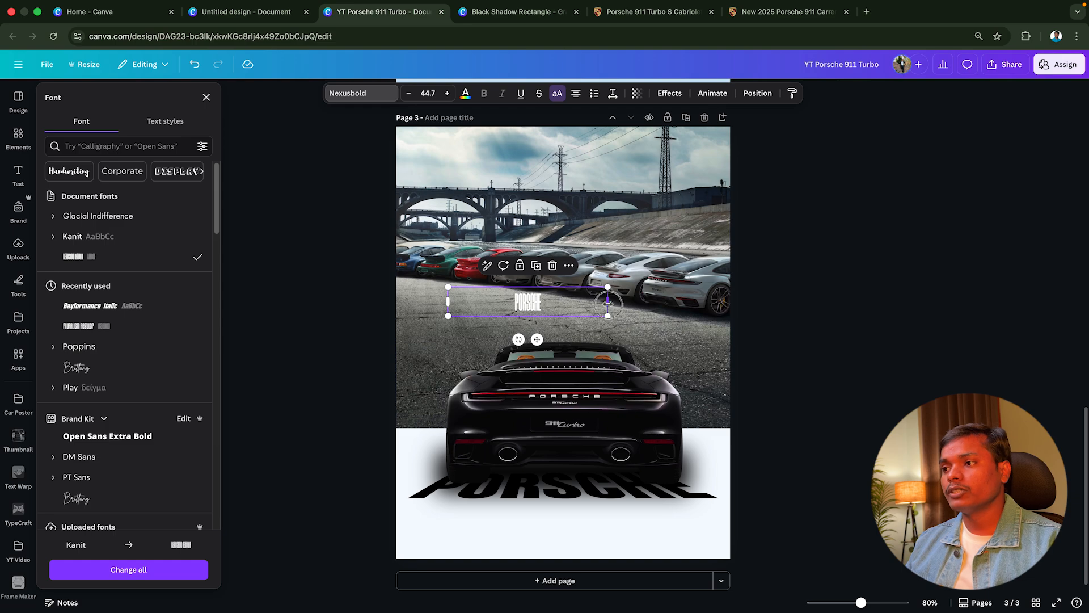
{"action": "left_click_drag", "start_coordinate": [607, 303], "coordinate": [777, 451]}
{"action": "left_click_drag", "start_coordinate": [778, 308], "coordinate": [632, 301]}
Move the large PORSCHE text layer directly above the line-up photo, behind the car, and lower it slightly on the page
{"action": "left_click", "coordinate": [756, 94]}
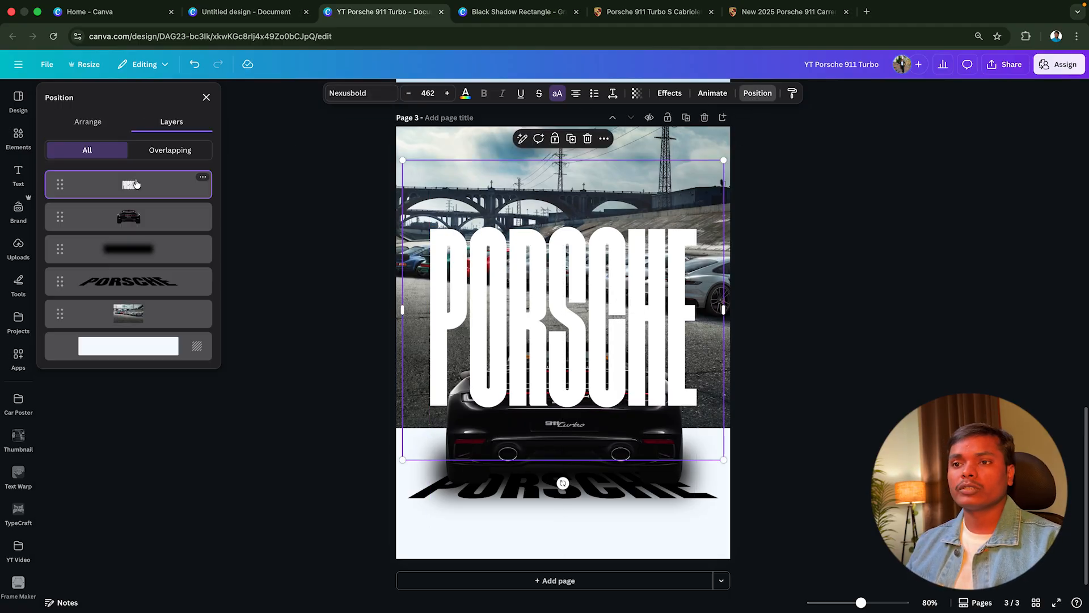
{"action": "left_click_drag", "start_coordinate": [136, 183], "coordinate": [131, 301]}
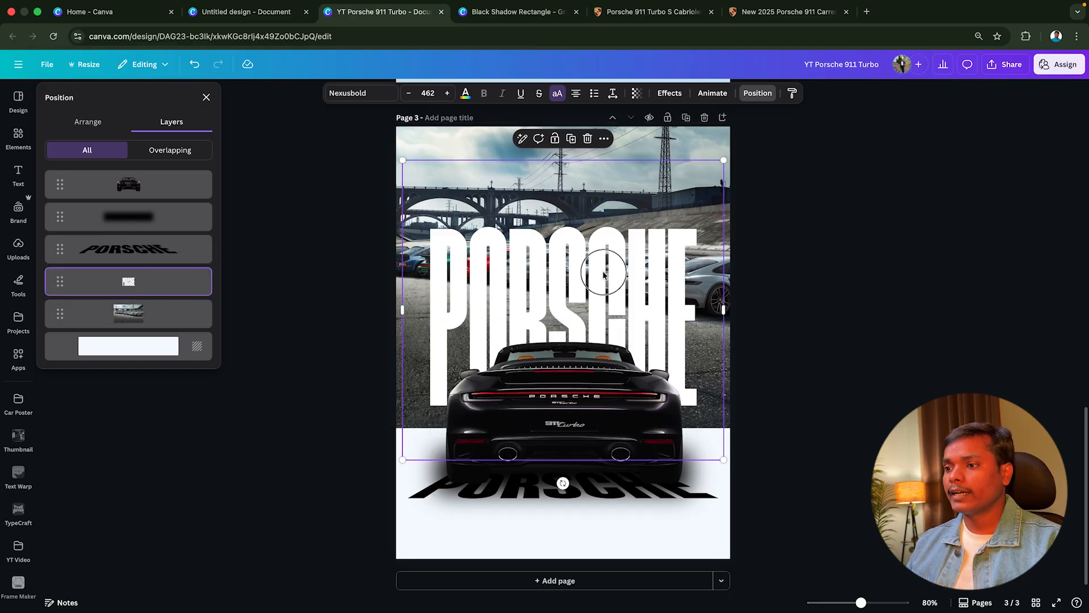
{"action": "left_click_drag", "start_coordinate": [604, 275], "coordinate": [602, 295]}
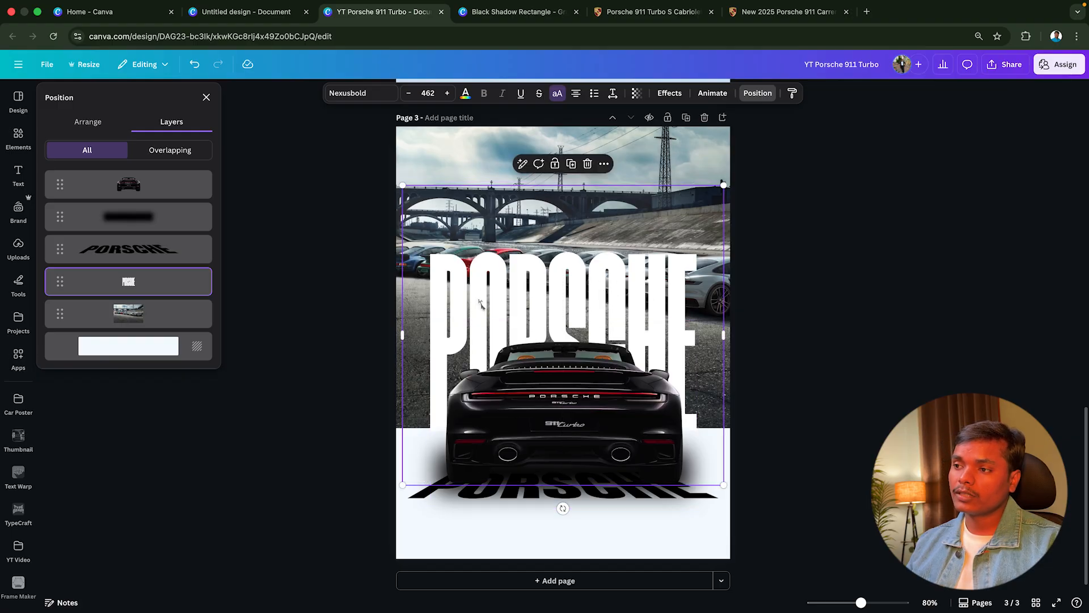
Recolour the large PORSCHE text with the document's pale off-white to match the page background and fine-tune its vertical position
{"action": "scroll", "coordinate": [516, 523], "scroll_direction": "up", "scroll_amount": 5}
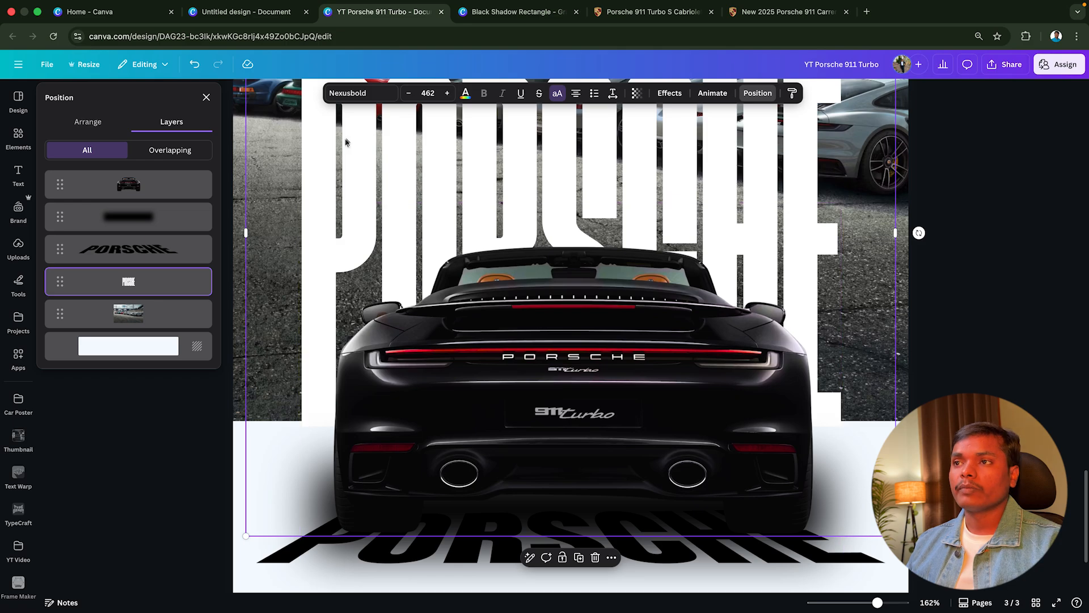
{"action": "left_click", "coordinate": [466, 95]}
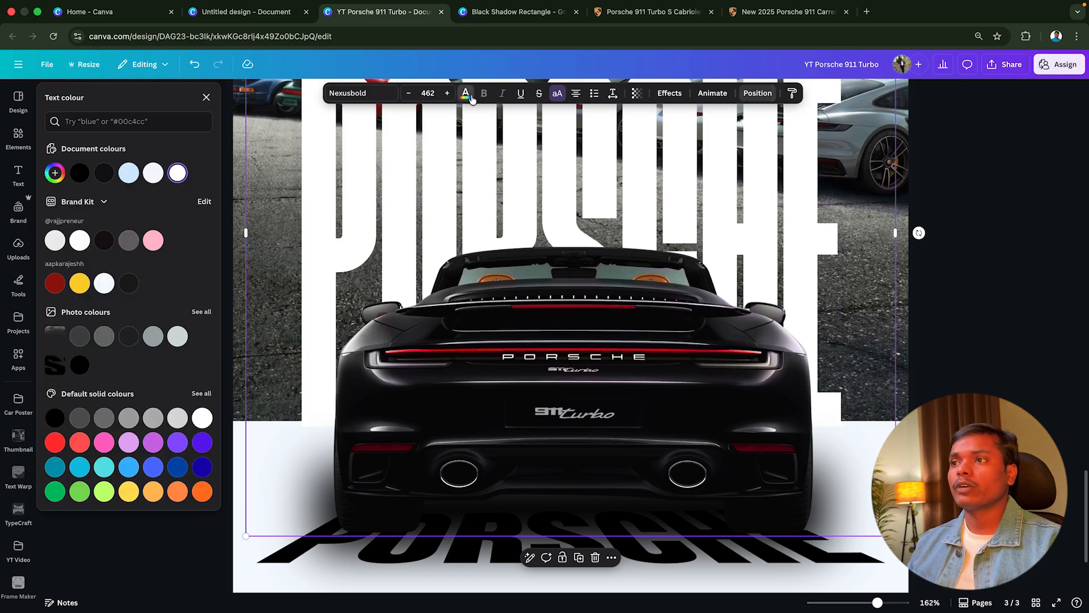
{"action": "left_click", "coordinate": [154, 176]}
{"action": "scroll", "coordinate": [278, 375], "scroll_direction": "down", "scroll_amount": 3}
{"action": "left_click", "coordinate": [278, 375]}
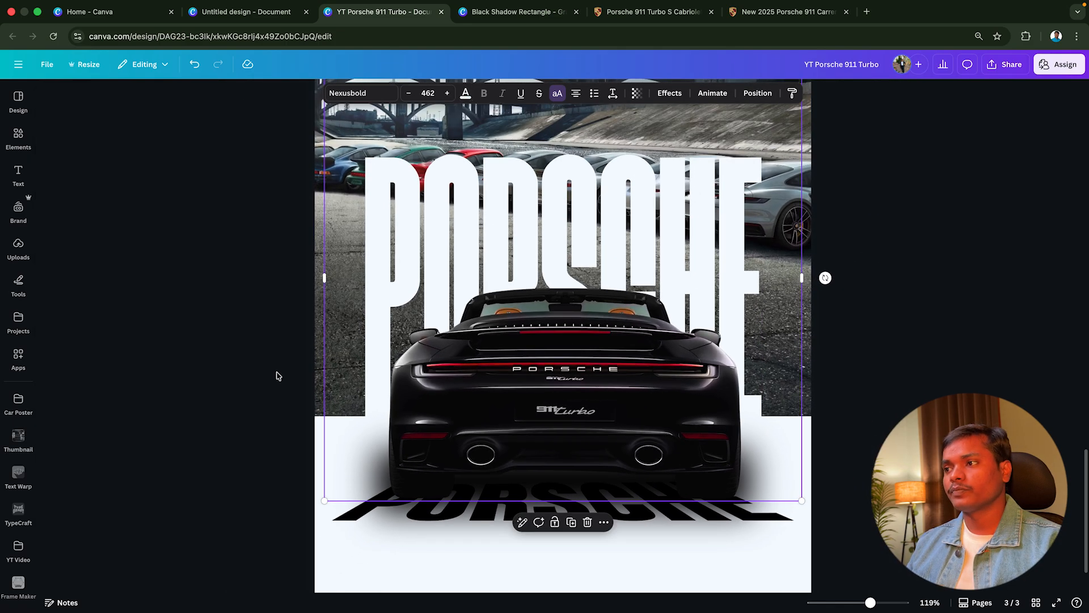
{"action": "scroll", "coordinate": [278, 376], "scroll_direction": "down", "scroll_amount": 3}
{"action": "left_click", "coordinate": [701, 257]}
{"action": "left_click_drag", "start_coordinate": [702, 257], "coordinate": [701, 255]}
{"action": "left_click", "coordinate": [907, 312]}
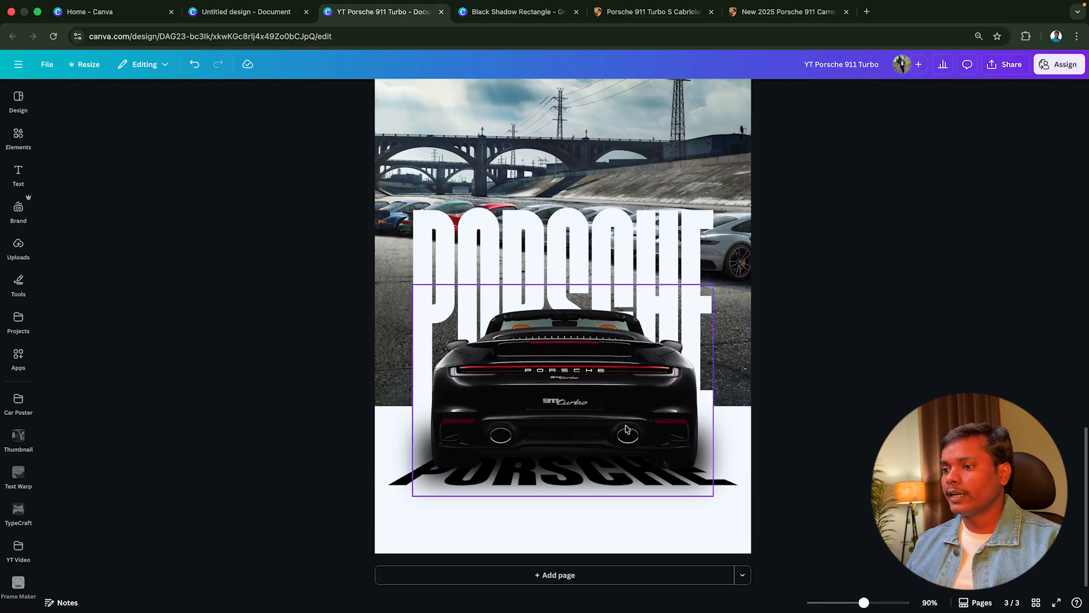
Select the car, its shadow and the warped lettering without the large PORSCHE text, and scale them down slightly
{"action": "left_click_drag", "start_coordinate": [791, 520], "coordinate": [556, 437]}
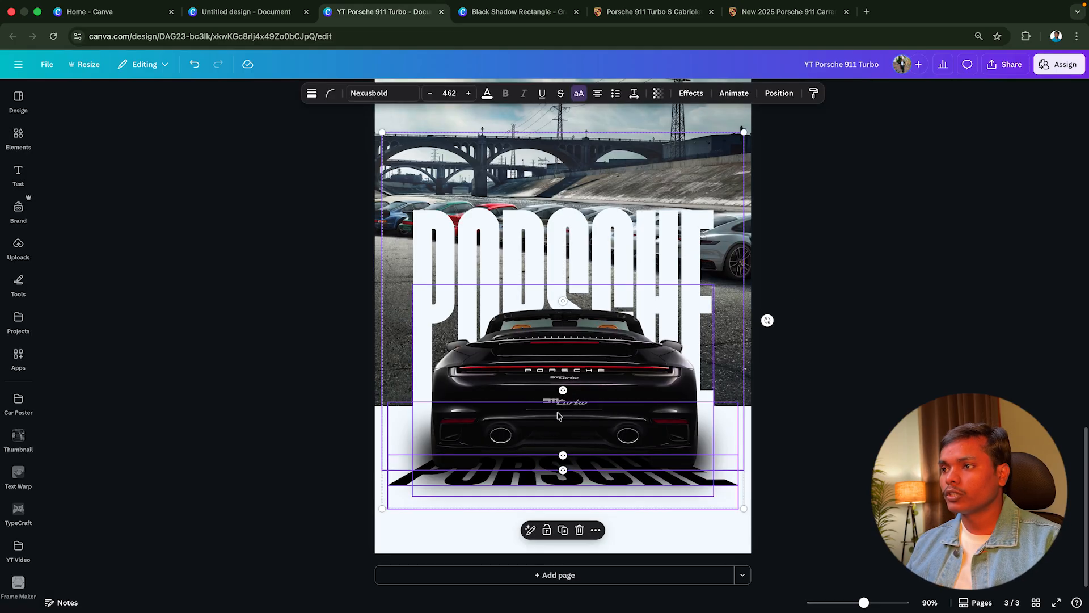
{"action": "left_click", "coordinate": [624, 242], "text": "shift"}
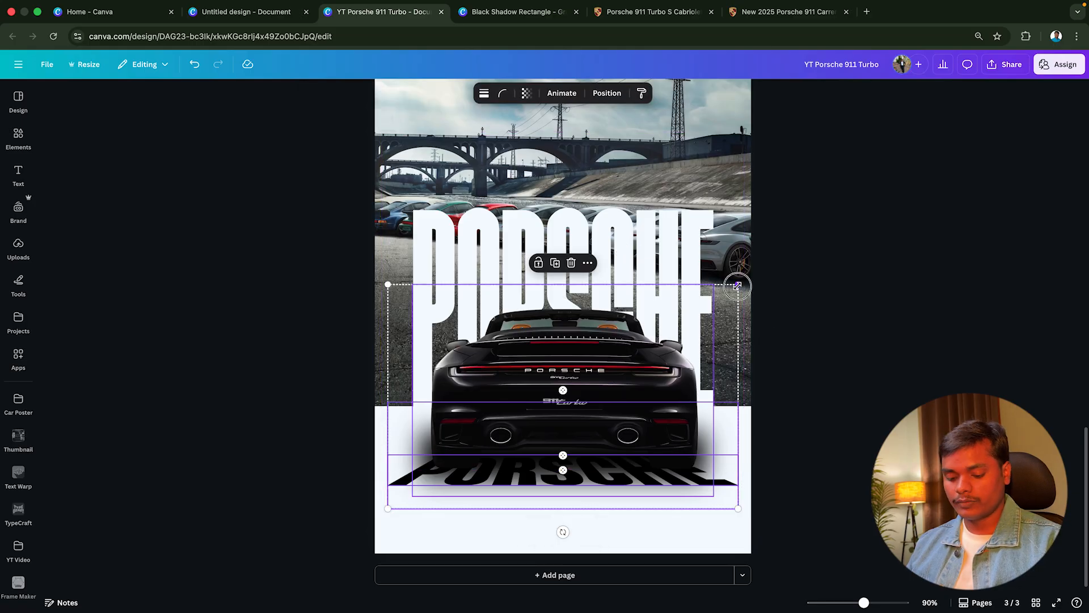
{"action": "left_click_drag", "start_coordinate": [738, 286], "coordinate": [731, 288]}
{"action": "left_click", "coordinate": [775, 380]}
Examine the descriptive copy on Porsche's 911 Turbo S Cabriolet web page as a source for the poster text
{"action": "scroll", "coordinate": [749, 391], "scroll_direction": "up", "scroll_amount": 1}
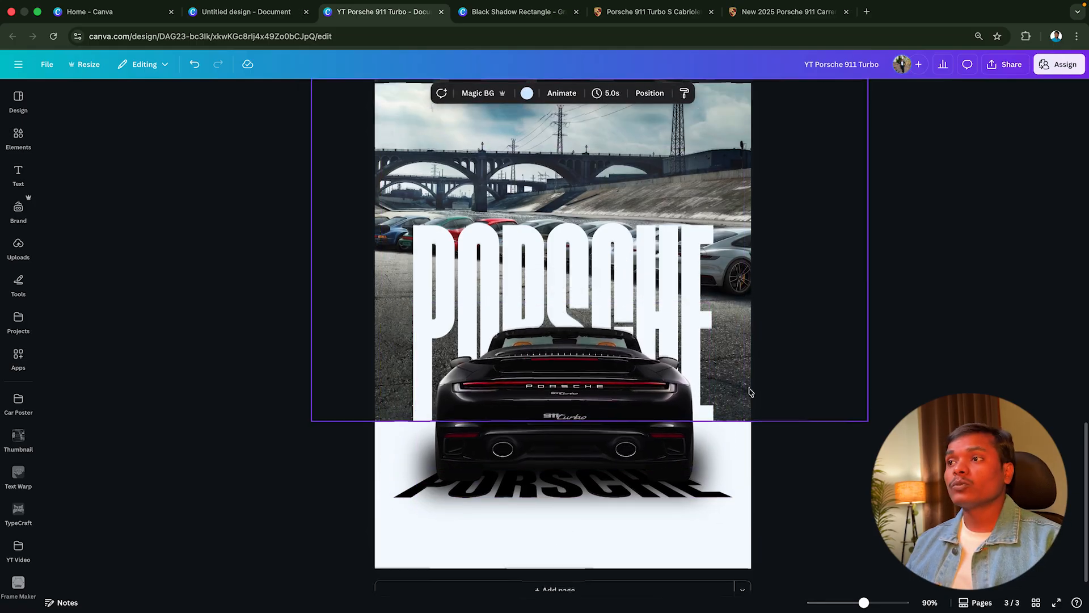
{"action": "scroll", "coordinate": [661, 271], "scroll_direction": "up", "scroll_amount": 10}
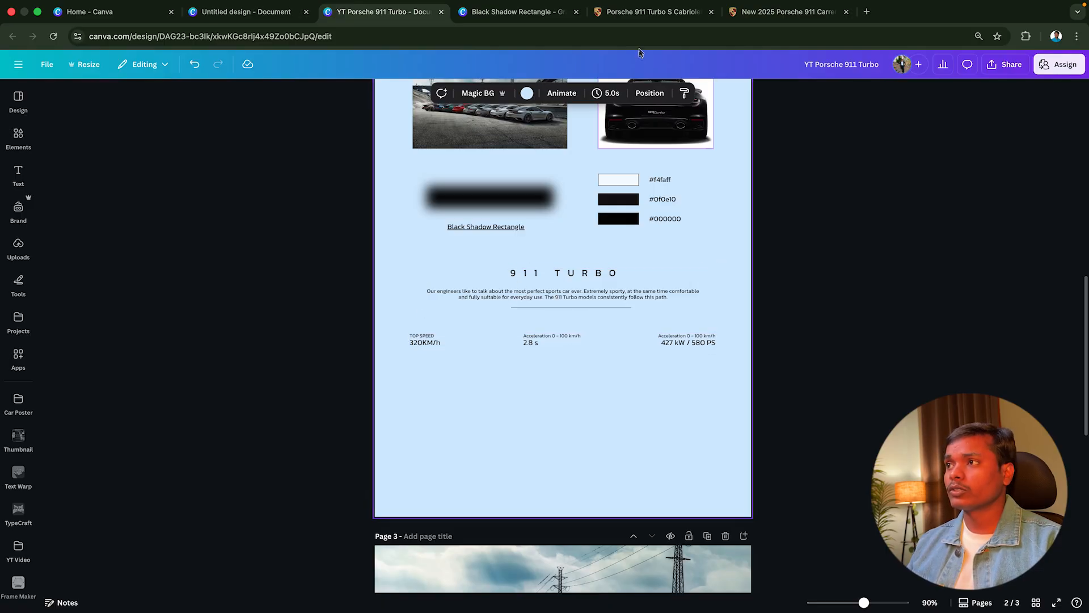
{"action": "left_click", "coordinate": [639, 16]}
{"action": "scroll", "coordinate": [392, 246], "scroll_direction": "down", "scroll_amount": 20}
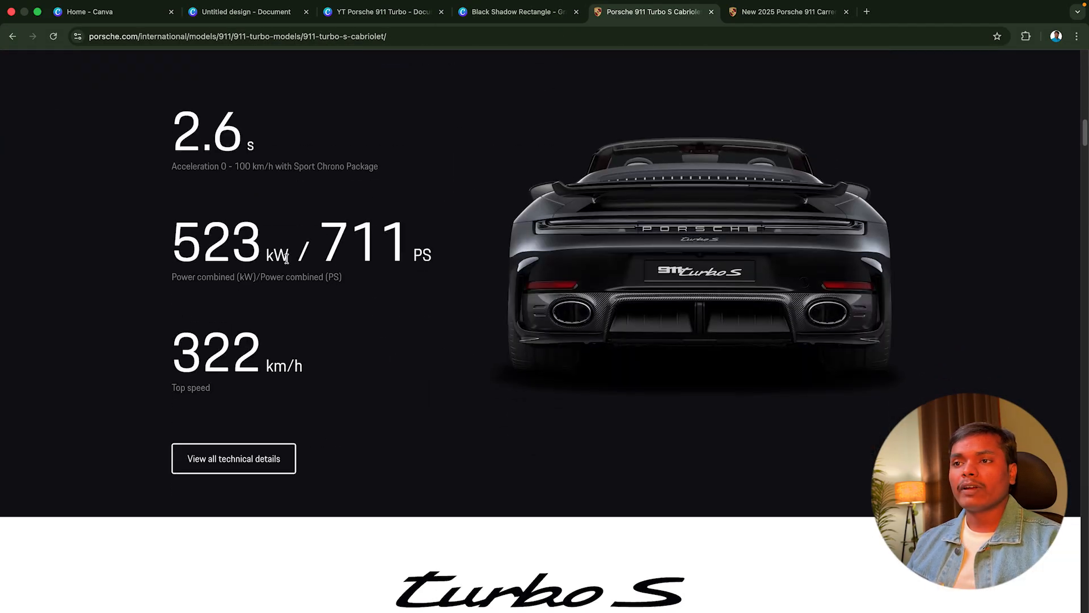
{"action": "left_click_drag", "start_coordinate": [176, 126], "coordinate": [417, 370]}
{"action": "scroll", "coordinate": [423, 377], "scroll_direction": "down", "scroll_amount": 16}
{"action": "scroll", "coordinate": [429, 384], "scroll_direction": "down", "scroll_amount": 2}
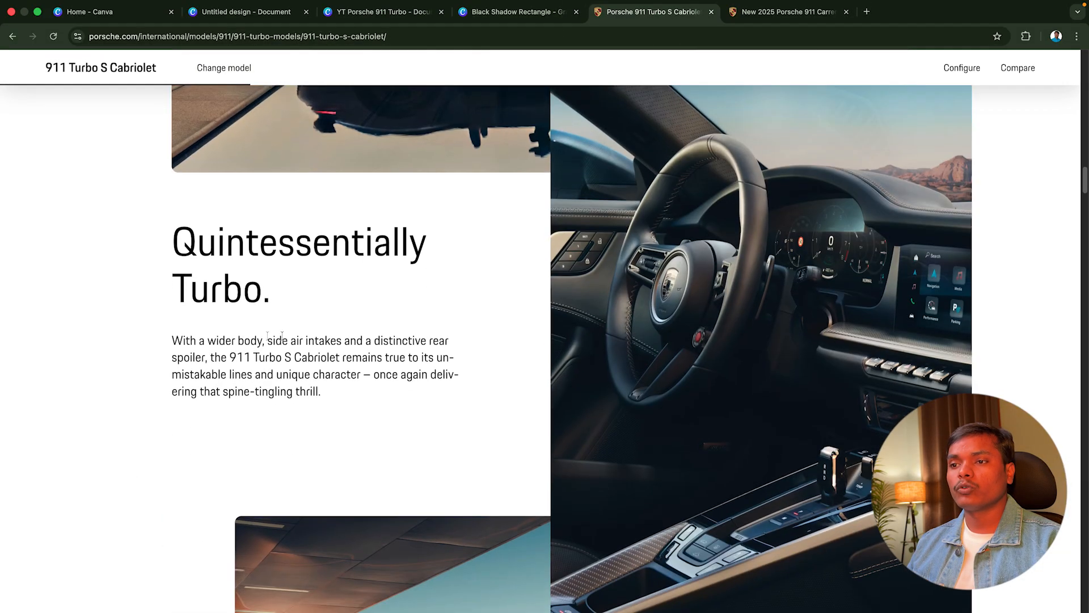
{"action": "left_click_drag", "start_coordinate": [171, 375], "coordinate": [486, 391]}
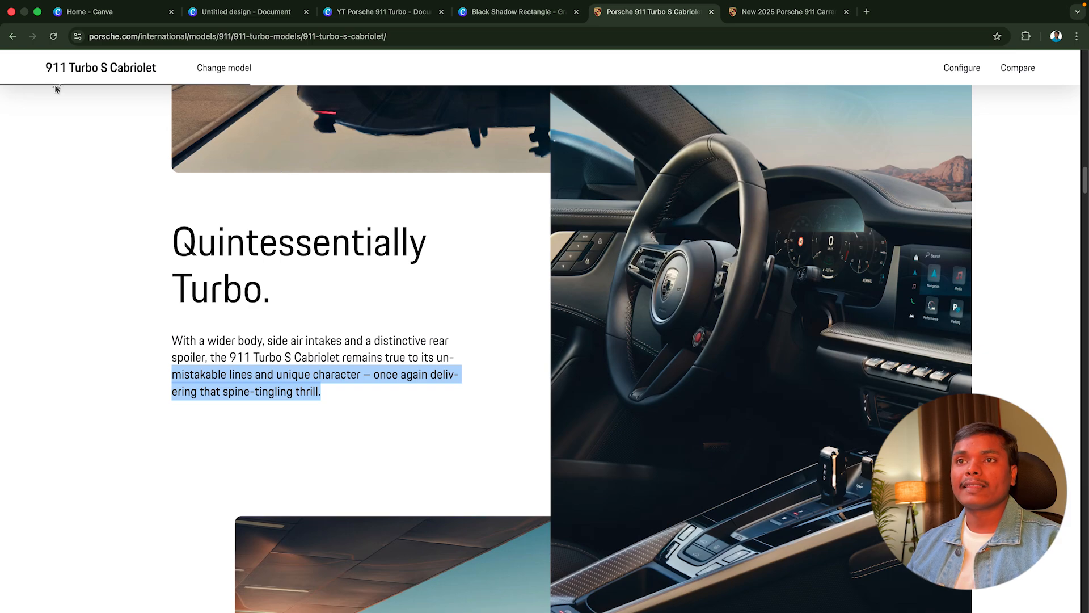
{"action": "left_click", "coordinate": [366, 340]}
{"action": "scroll", "coordinate": [384, 389], "scroll_direction": "down", "scroll_amount": 1}
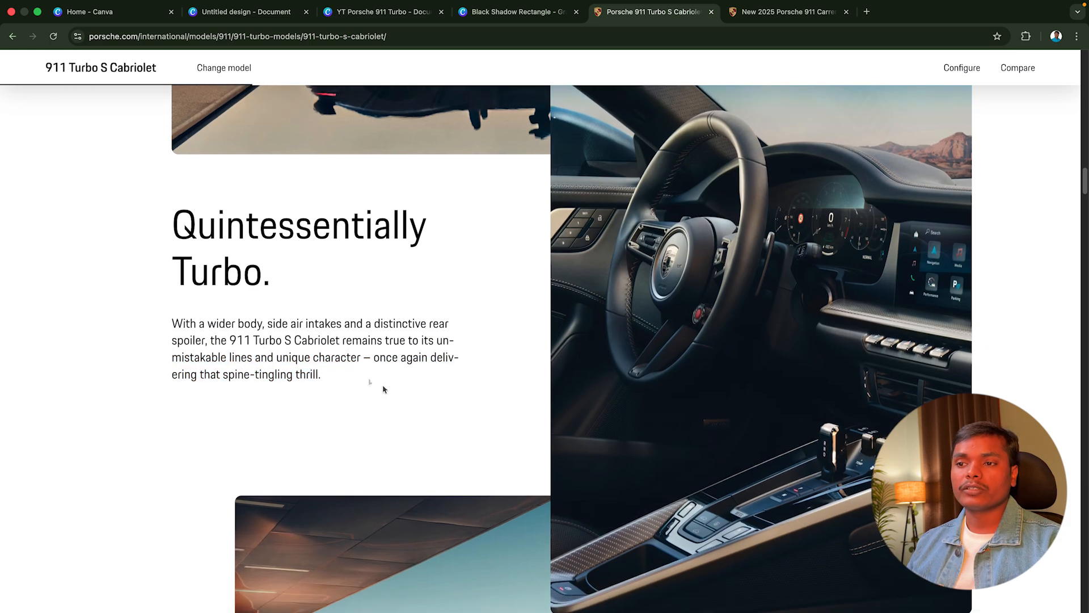
Switch back to the Canva design and check which font the 911 Turbo description on page 2 uses
{"action": "left_click", "coordinate": [380, 11]}
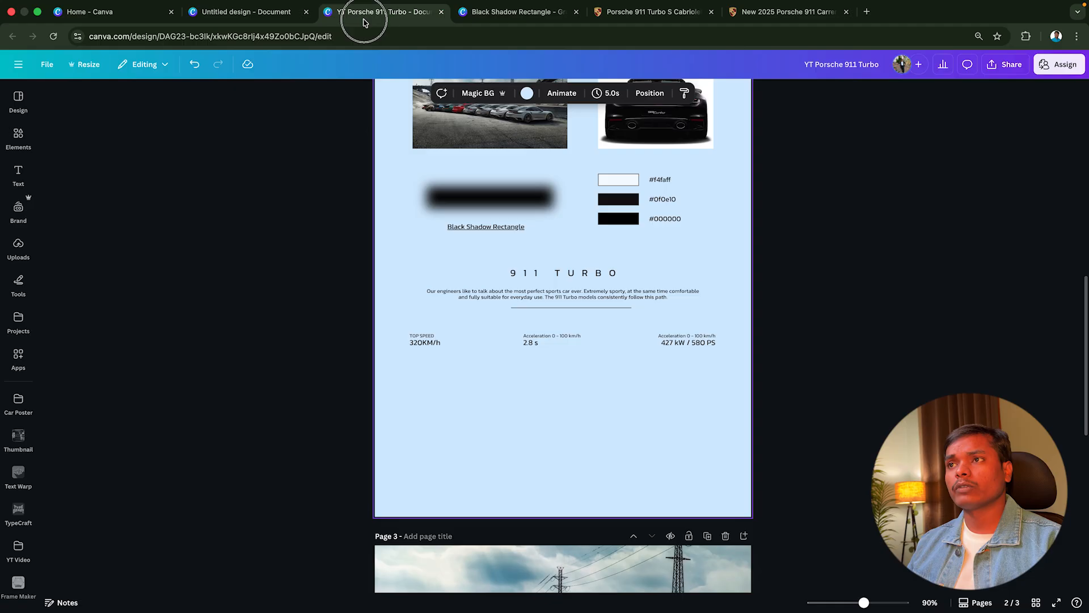
{"action": "left_click", "coordinate": [616, 297]}
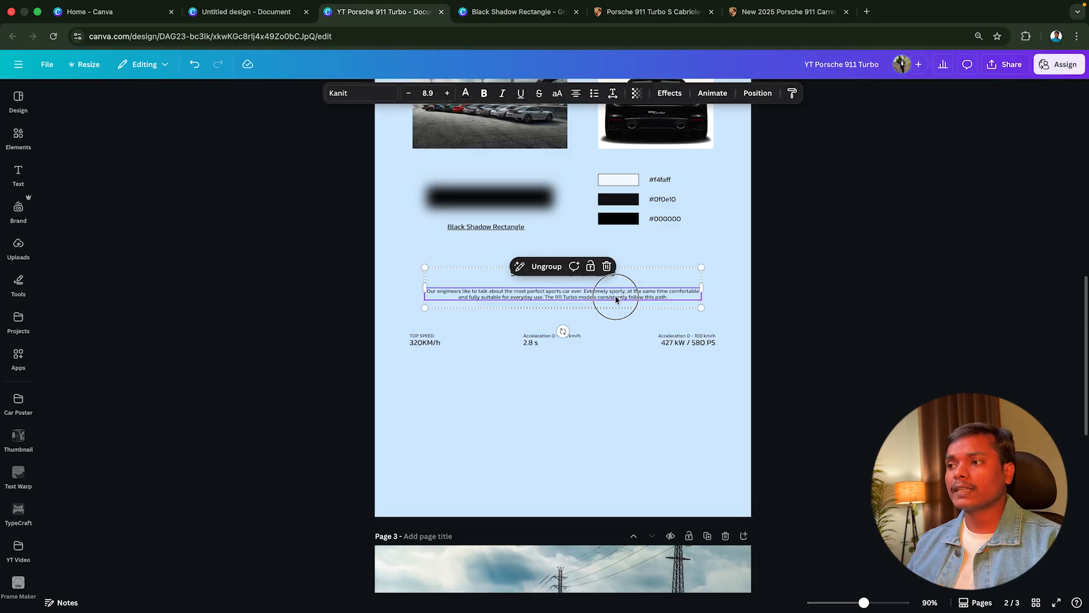
{"action": "left_click", "coordinate": [362, 94]}
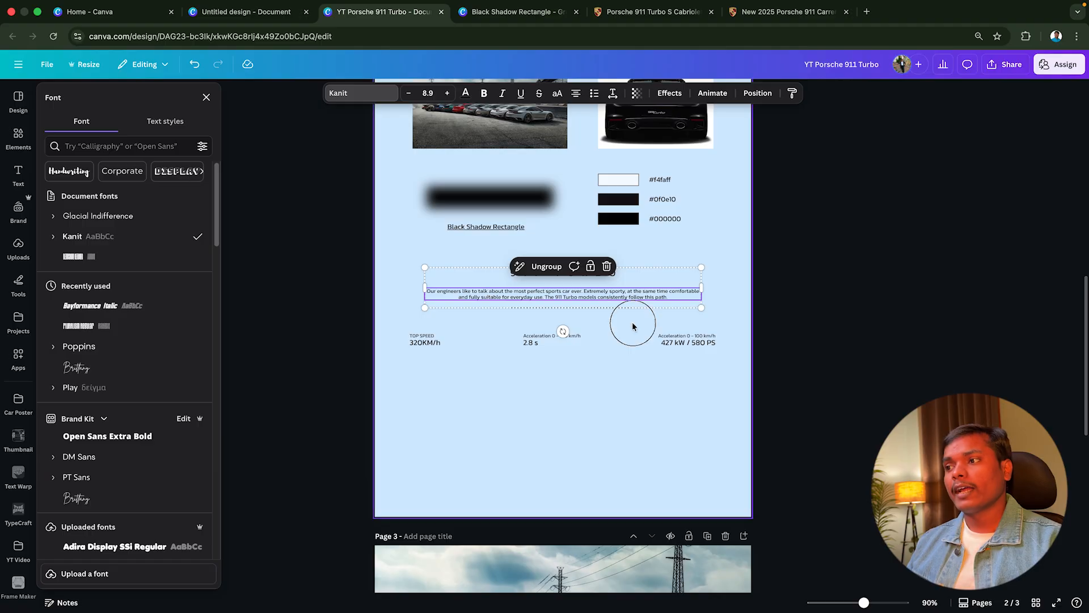
{"action": "left_click", "coordinate": [615, 313]}
Copy the 911 TURBO heading and description group from page 2 to page 3 and place it centred below the warped lettering
{"action": "left_click", "coordinate": [575, 282]}
{"action": "scroll", "coordinate": [576, 283], "scroll_direction": "down", "scroll_amount": 9}
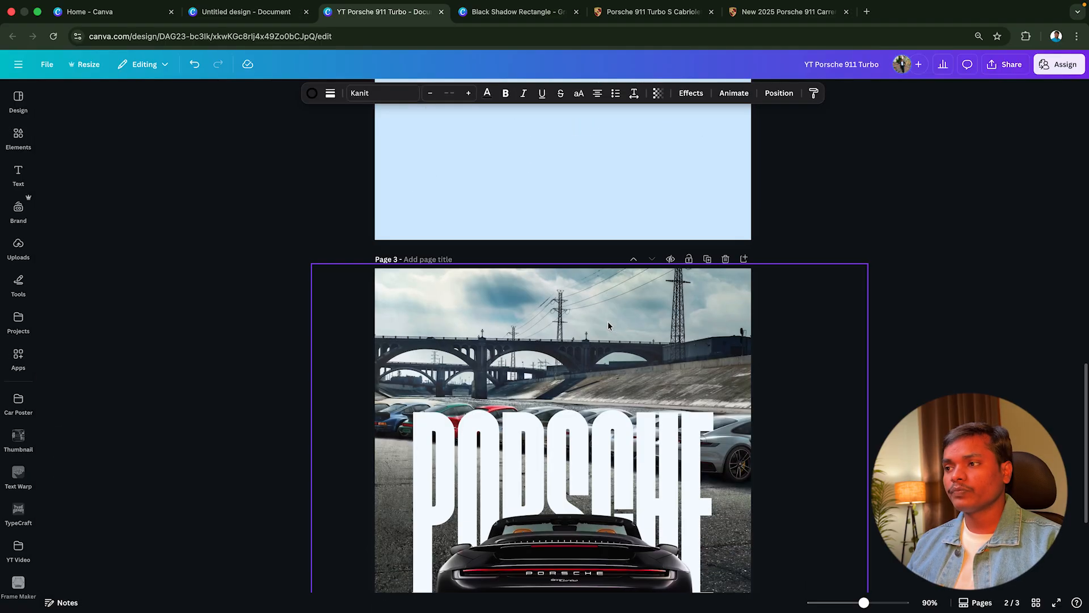
{"action": "left_click", "coordinate": [608, 393]}
{"action": "key", "text": "super+v"}
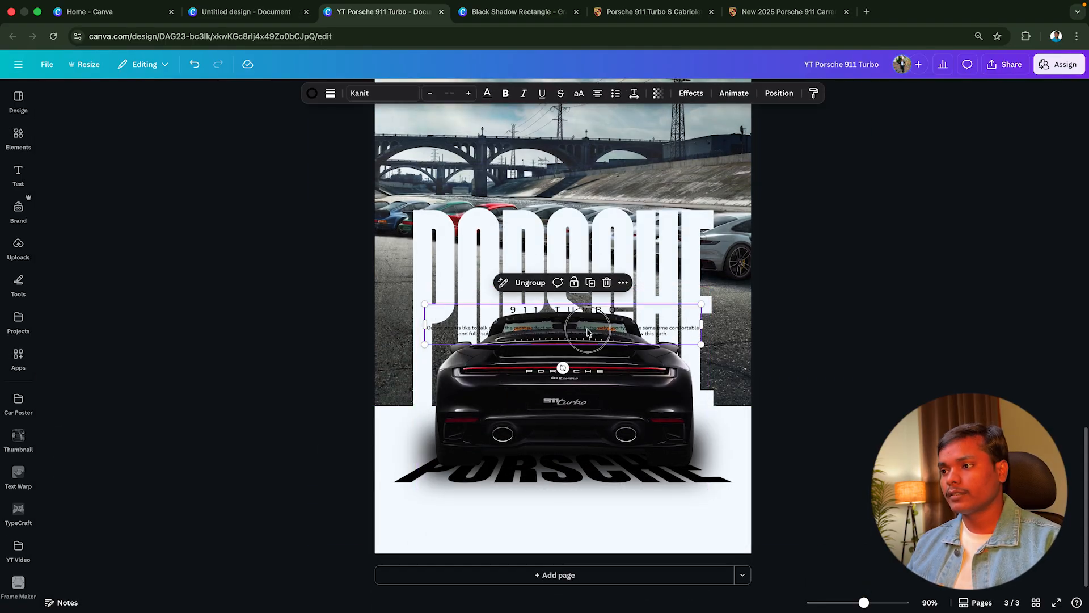
{"action": "left_click_drag", "start_coordinate": [584, 329], "coordinate": [588, 510]}
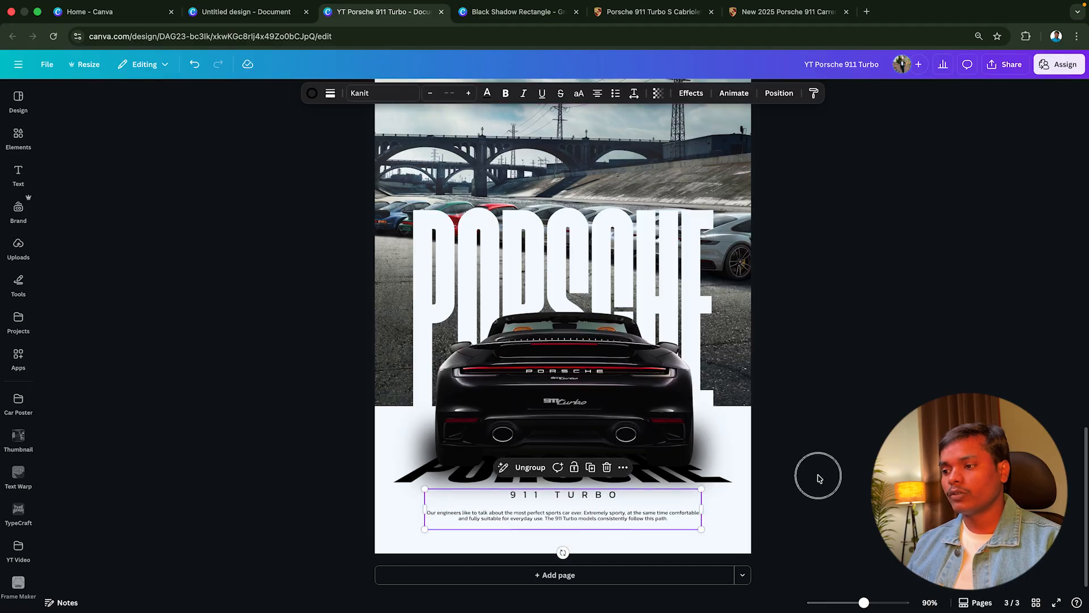
Copy the performance specs row (320KM/h, 2.8 s, 427 kW / 580 PS) from page 2 and place it across the top of page 3's sky
{"action": "left_click", "coordinate": [638, 514]}
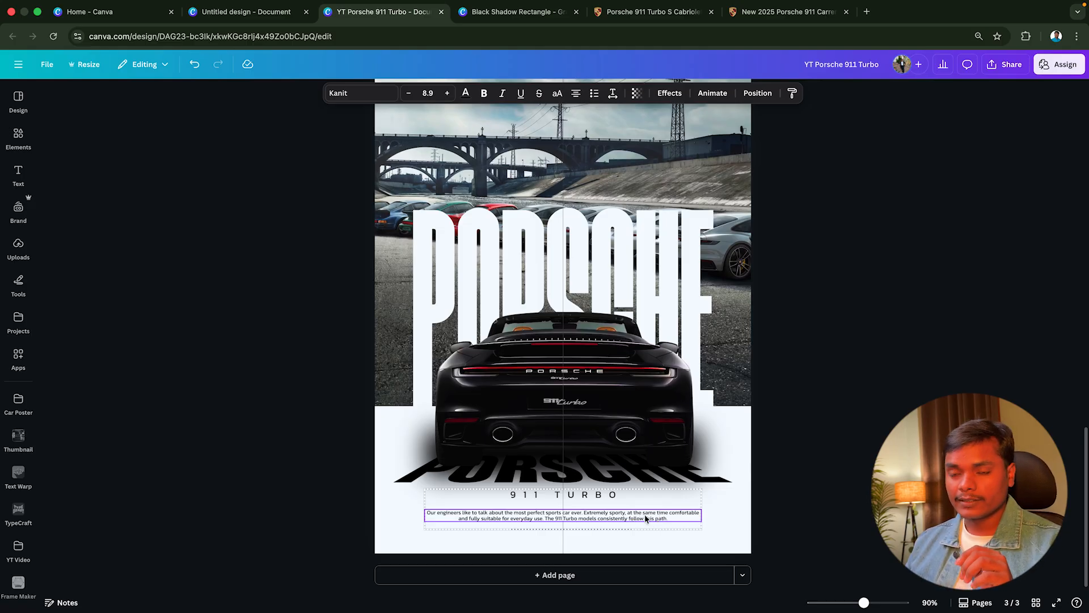
{"action": "left_click", "coordinate": [799, 481]}
{"action": "scroll", "coordinate": [799, 481], "scroll_direction": "up", "scroll_amount": 3}
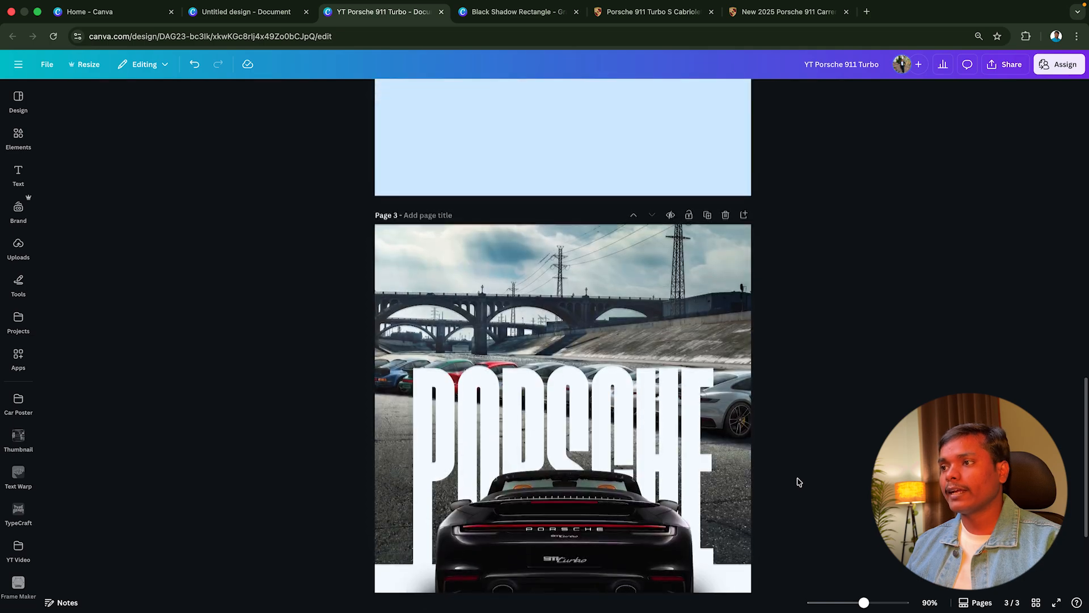
{"action": "scroll", "coordinate": [799, 481], "scroll_direction": "up", "scroll_amount": 5}
{"action": "left_click", "coordinate": [481, 348]}
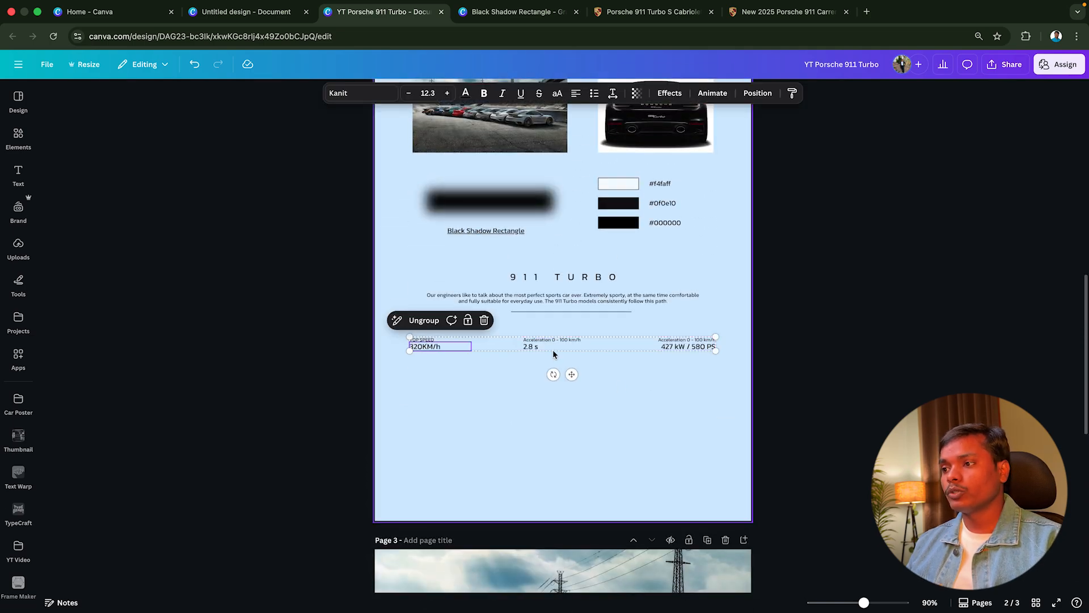
{"action": "left_click", "coordinate": [535, 355]}
{"action": "left_click_drag", "start_coordinate": [695, 370], "coordinate": [375, 340]}
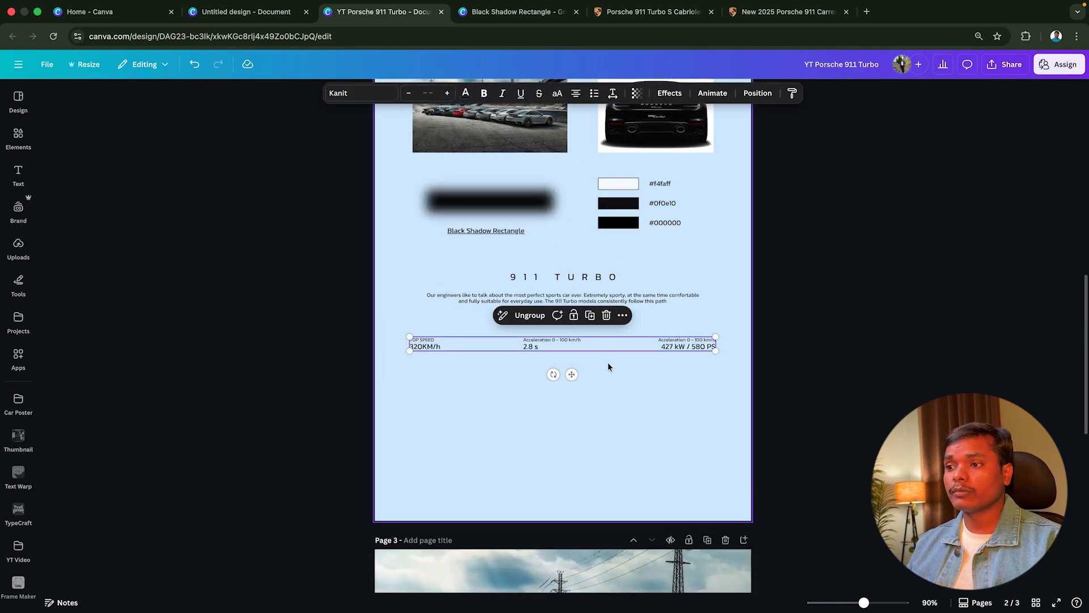
{"action": "scroll", "coordinate": [607, 366], "scroll_direction": "down", "scroll_amount": 5}
{"action": "left_click", "coordinate": [579, 392]}
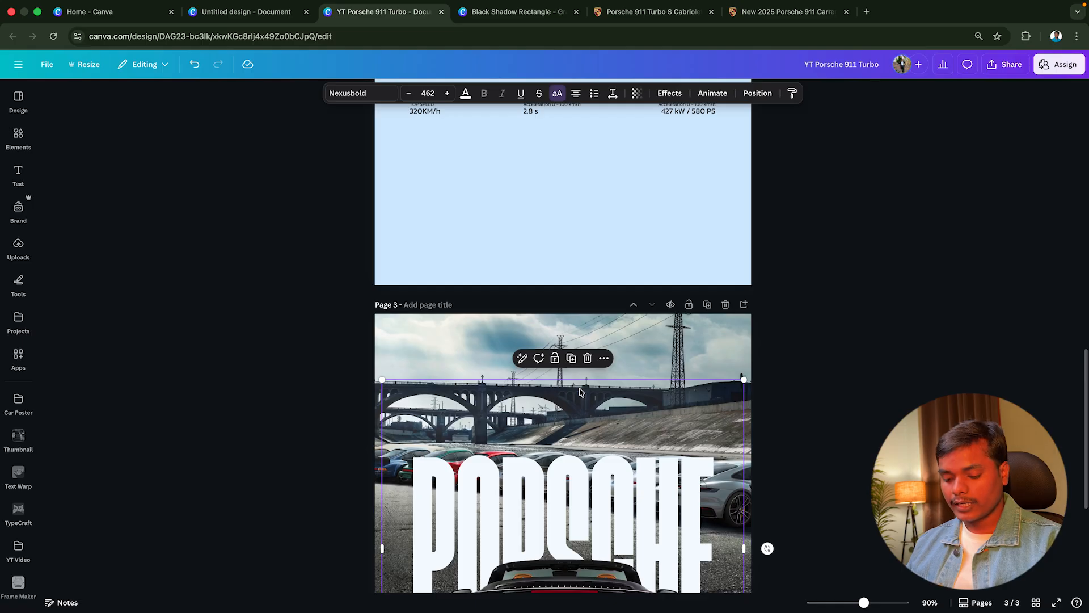
{"action": "key", "text": "ctrl+v"}
{"action": "left_click_drag", "start_coordinate": [583, 453], "coordinate": [603, 365]}
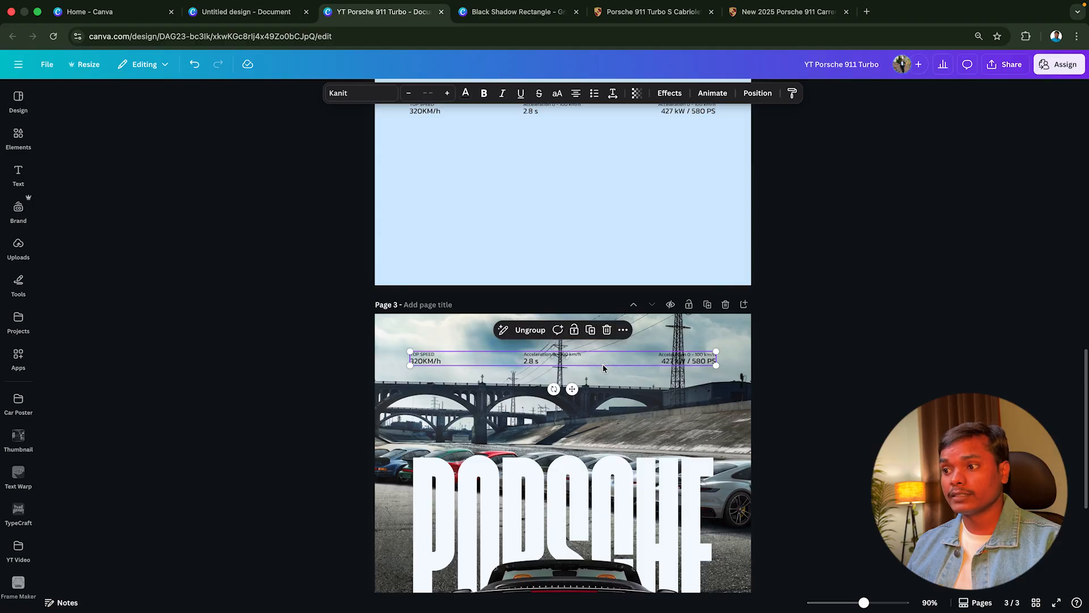
{"action": "scroll", "coordinate": [603, 365], "scroll_direction": "down", "scroll_amount": 1}
{"action": "left_click", "coordinate": [821, 351]}
{"action": "scroll", "coordinate": [821, 351], "scroll_direction": "down", "scroll_amount": 2}
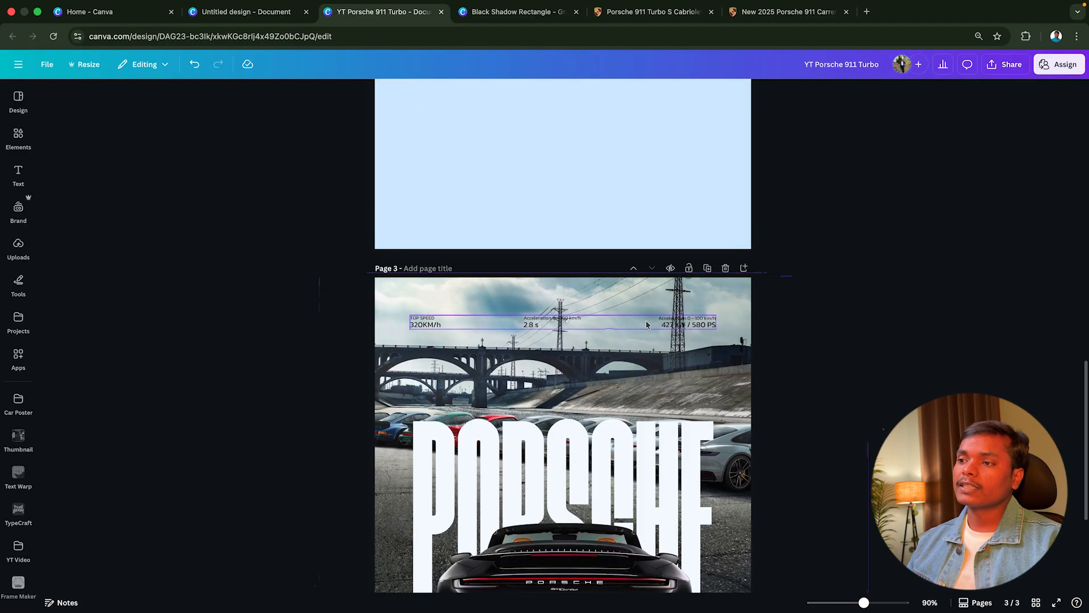
Recolour the specs row text on page 3 with the off-white document colour
{"action": "left_click", "coordinate": [553, 325]}
{"action": "left_click", "coordinate": [820, 323]}
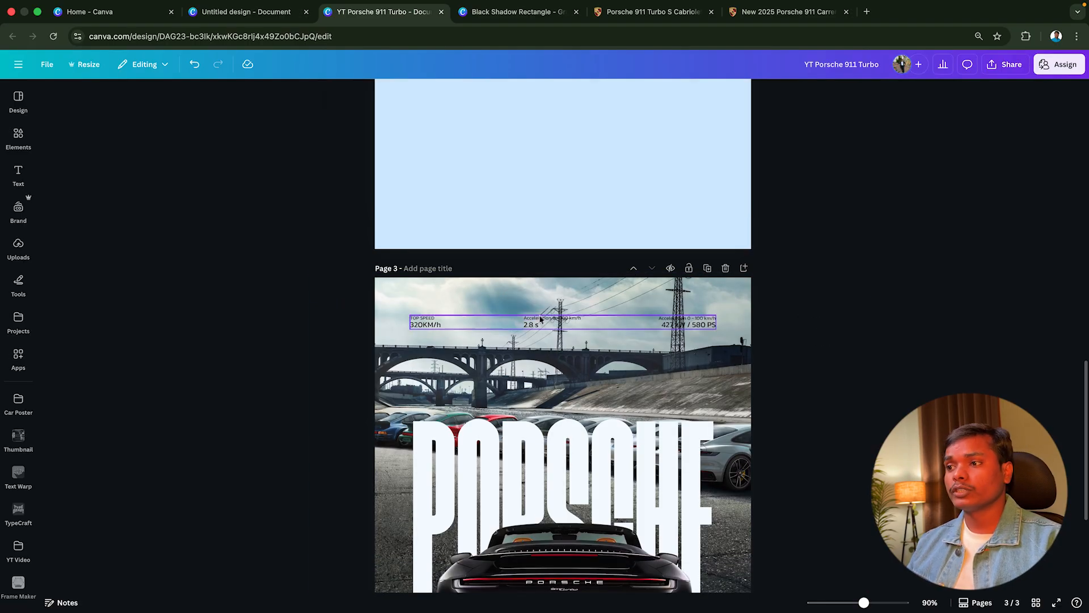
{"action": "left_click", "coordinate": [502, 323]}
{"action": "left_click", "coordinate": [465, 93]}
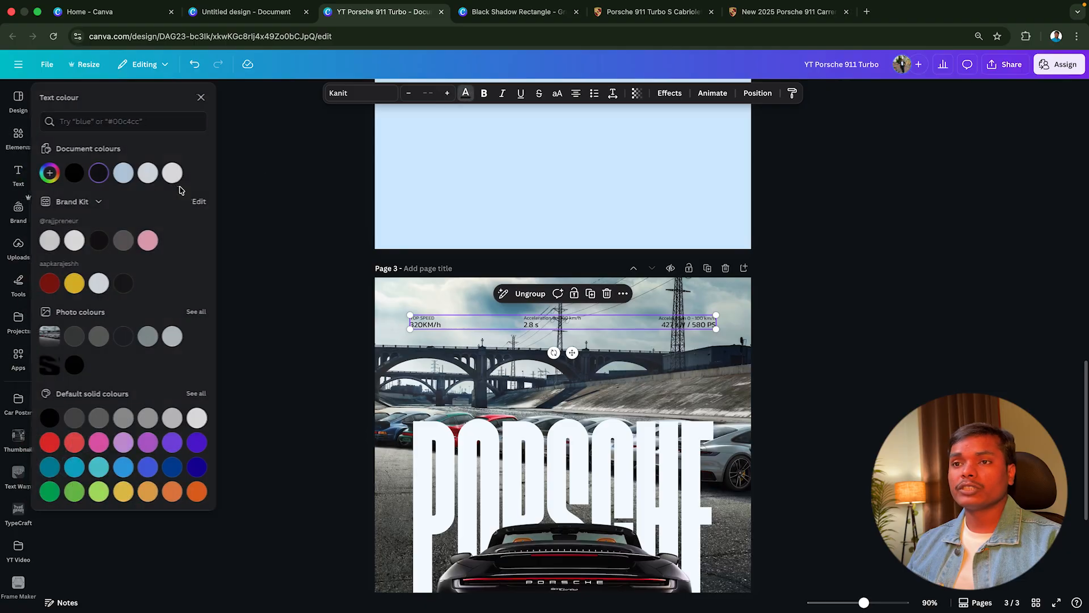
{"action": "left_click", "coordinate": [152, 176]}
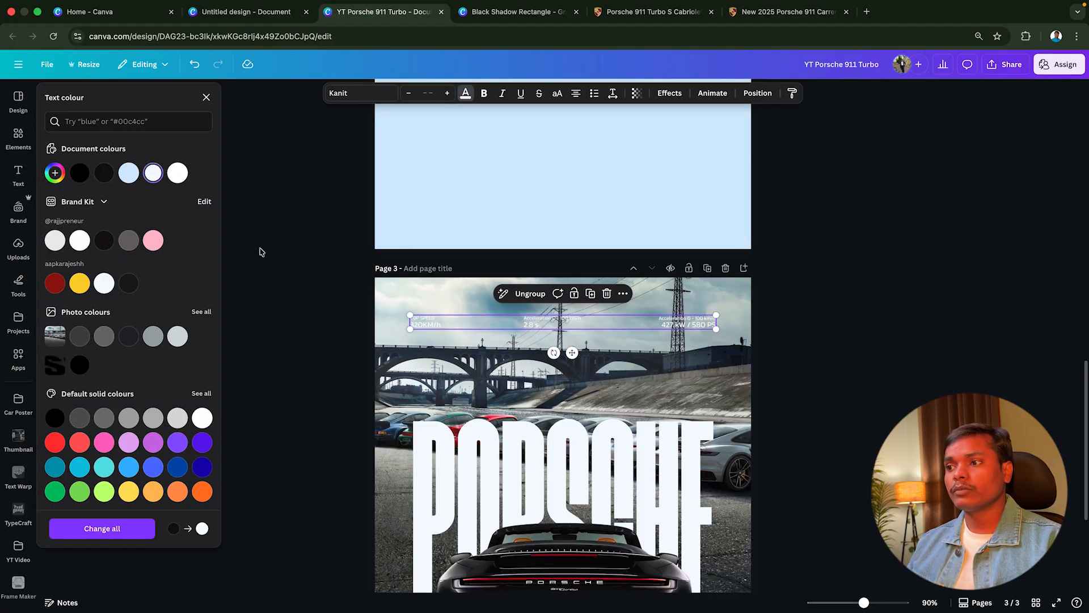
{"action": "left_click", "coordinate": [264, 274]}
Add a square behind page 3's top speed text, fill it with the near-black document colour, and check the #0f0e10 code on page 2
{"action": "scroll", "coordinate": [267, 291], "scroll_direction": "down", "scroll_amount": 2}
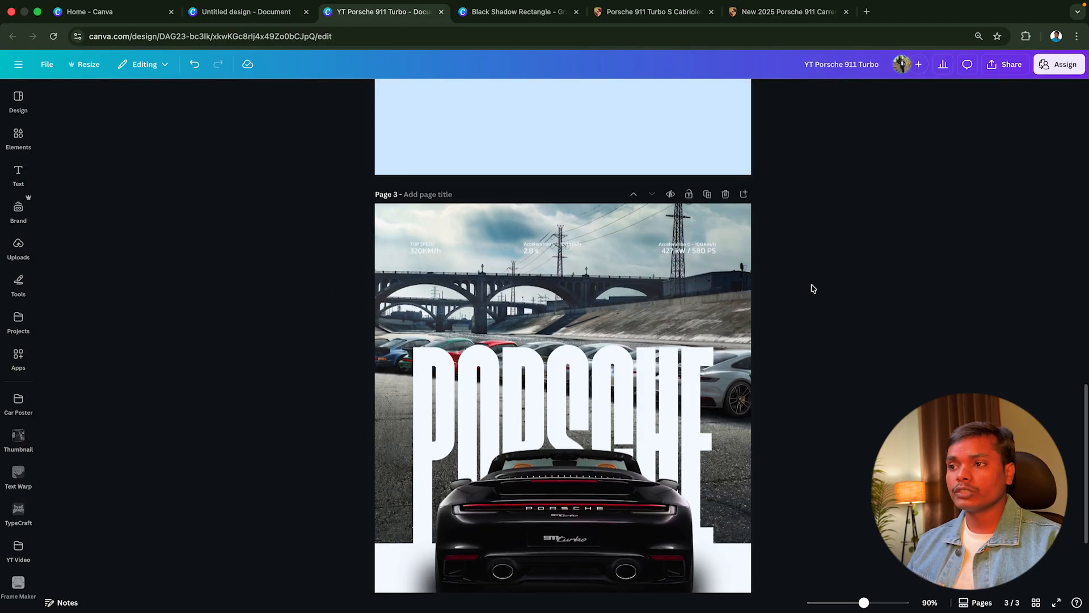
{"action": "scroll", "coordinate": [813, 289], "scroll_direction": "down", "scroll_amount": 1}
{"action": "key", "text": "super+v"}
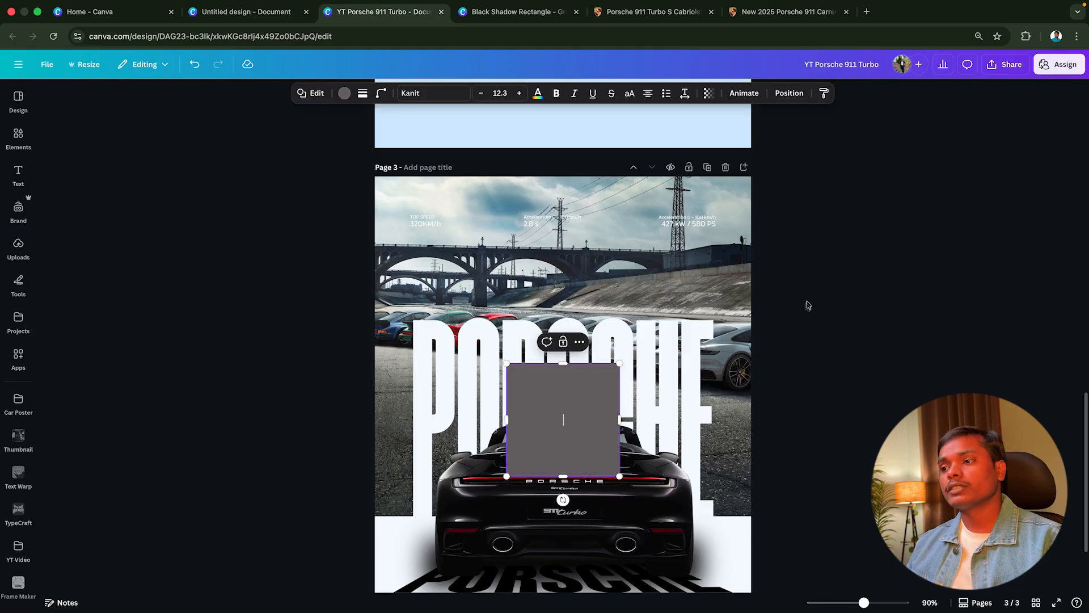
{"action": "left_click_drag", "start_coordinate": [547, 431], "coordinate": [456, 269]}
{"action": "left_click", "coordinate": [345, 93]}
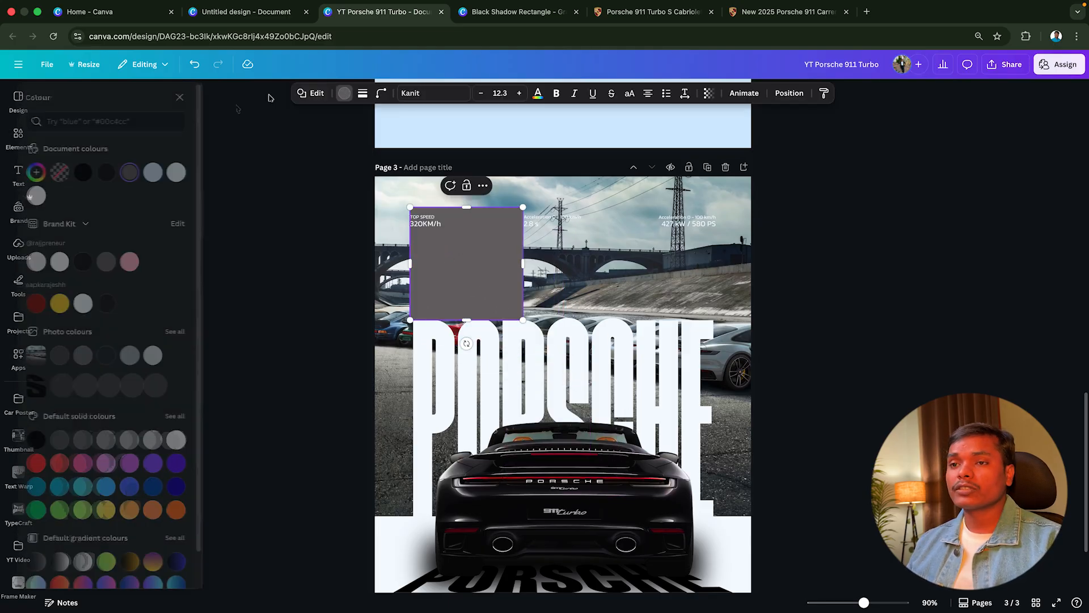
{"action": "left_click", "coordinate": [124, 177]}
{"action": "scroll", "coordinate": [620, 219], "scroll_direction": "up", "scroll_amount": 13}
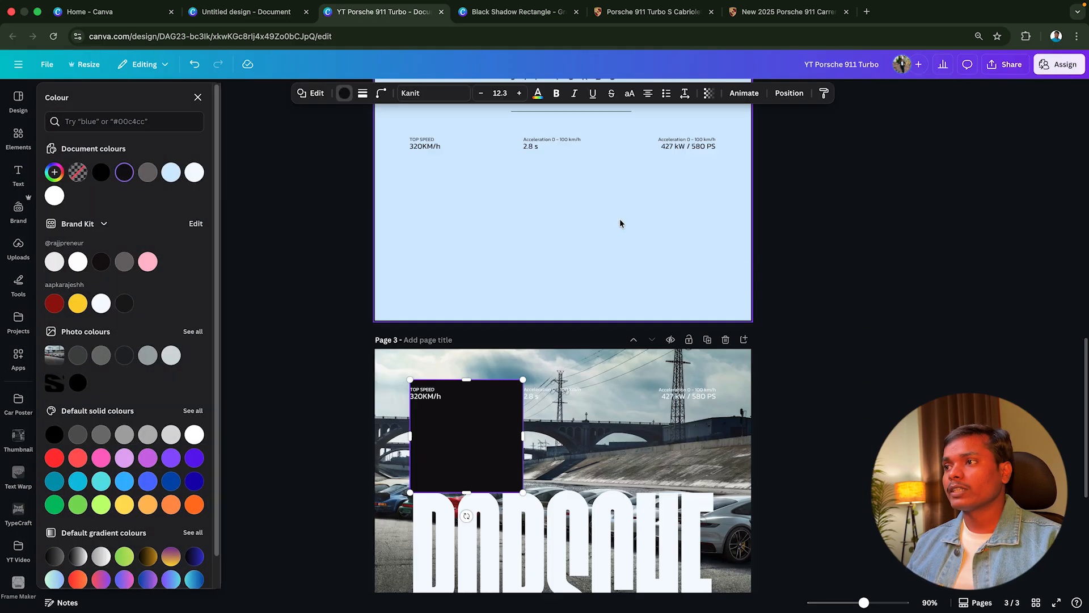
{"action": "left_click", "coordinate": [662, 182]}
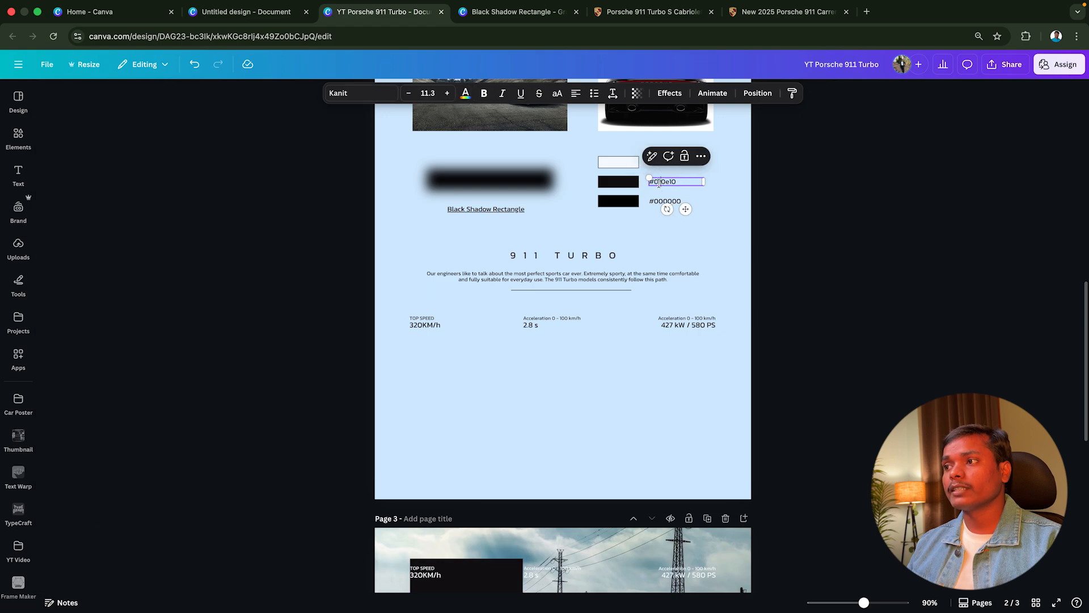
{"action": "left_click", "coordinate": [674, 182]}
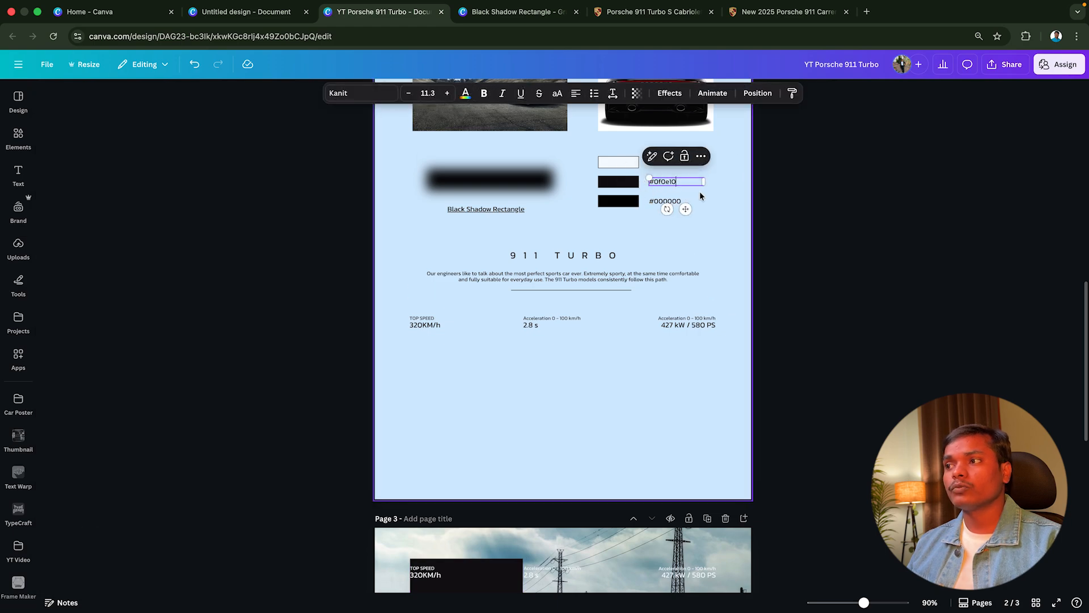
{"action": "left_click", "coordinate": [741, 244]}
Reshape the near-black square into a thin band spanning the full page width behind the specs row, centred horizontally
{"action": "scroll", "coordinate": [516, 389], "scroll_direction": "down", "scroll_amount": 5}
{"action": "left_click", "coordinate": [515, 390]}
{"action": "left_click_drag", "start_coordinate": [498, 396], "coordinate": [763, 346]}
{"action": "left_click_drag", "start_coordinate": [671, 333], "coordinate": [671, 335]}
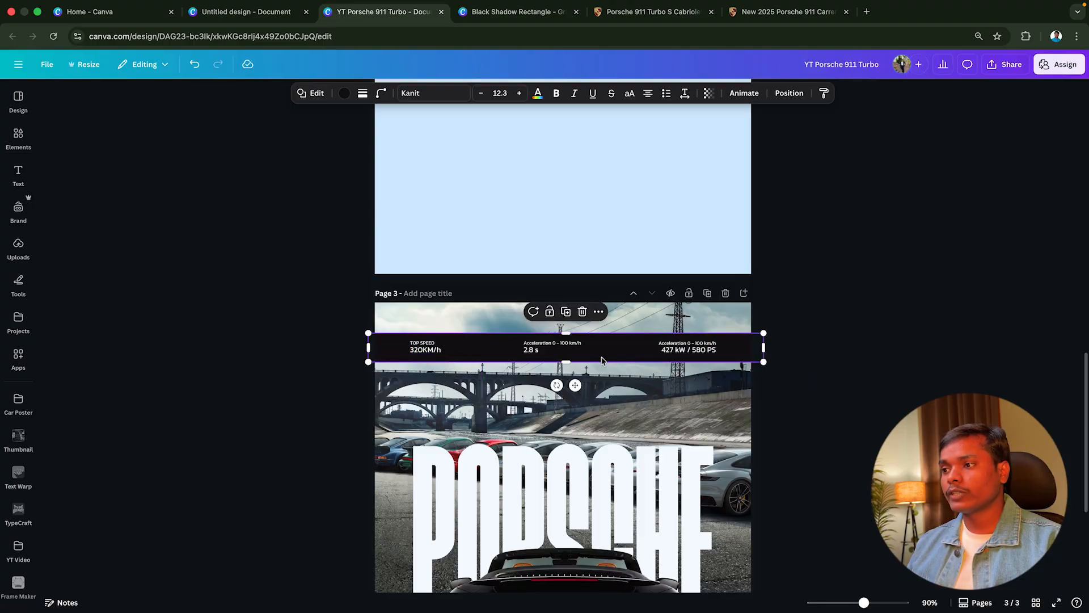
{"action": "left_click_drag", "start_coordinate": [602, 358], "coordinate": [599, 358]}
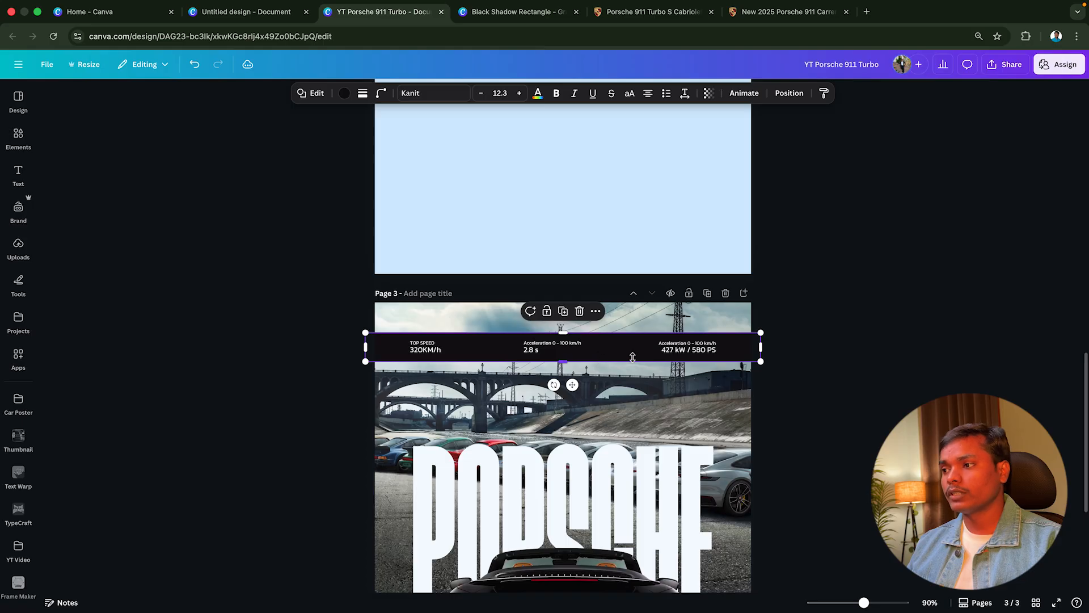
Set the dark band's transparency to 60 and view the whole poster
{"action": "left_click", "coordinate": [707, 94]}
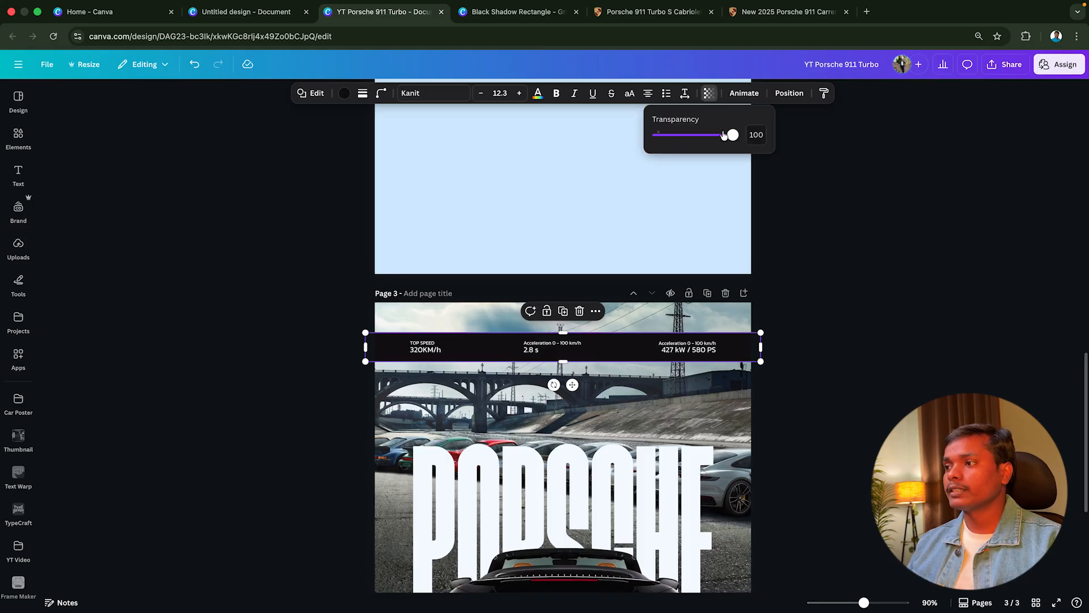
{"action": "left_click_drag", "start_coordinate": [724, 135], "coordinate": [701, 140]}
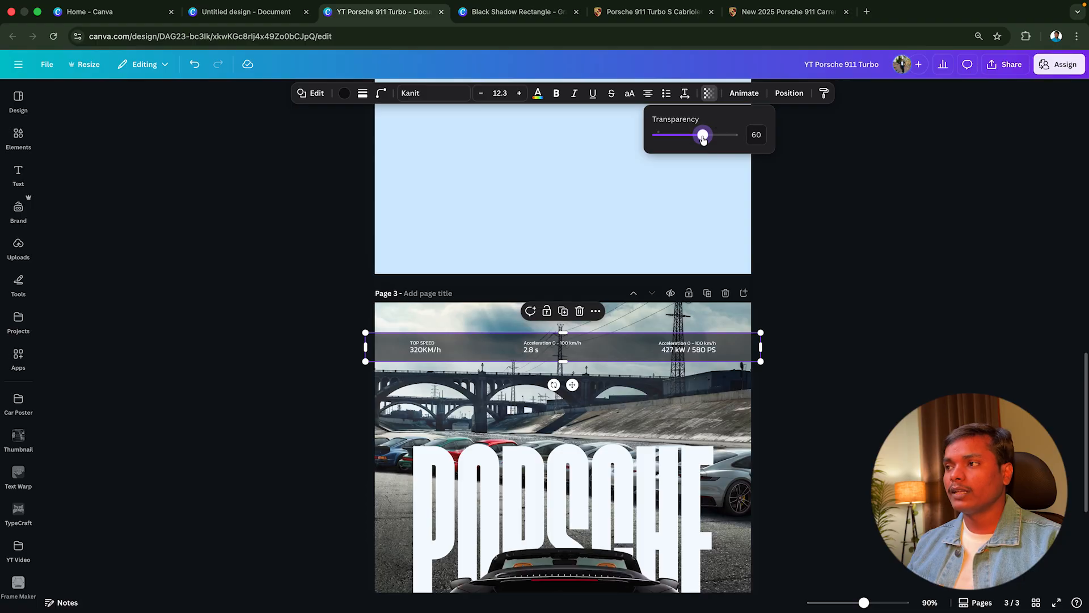
{"action": "left_click", "coordinate": [821, 318]}
{"action": "key", "text": "super+minus"}
{"action": "scroll", "coordinate": [820, 346], "scroll_direction": "down", "scroll_amount": 3}
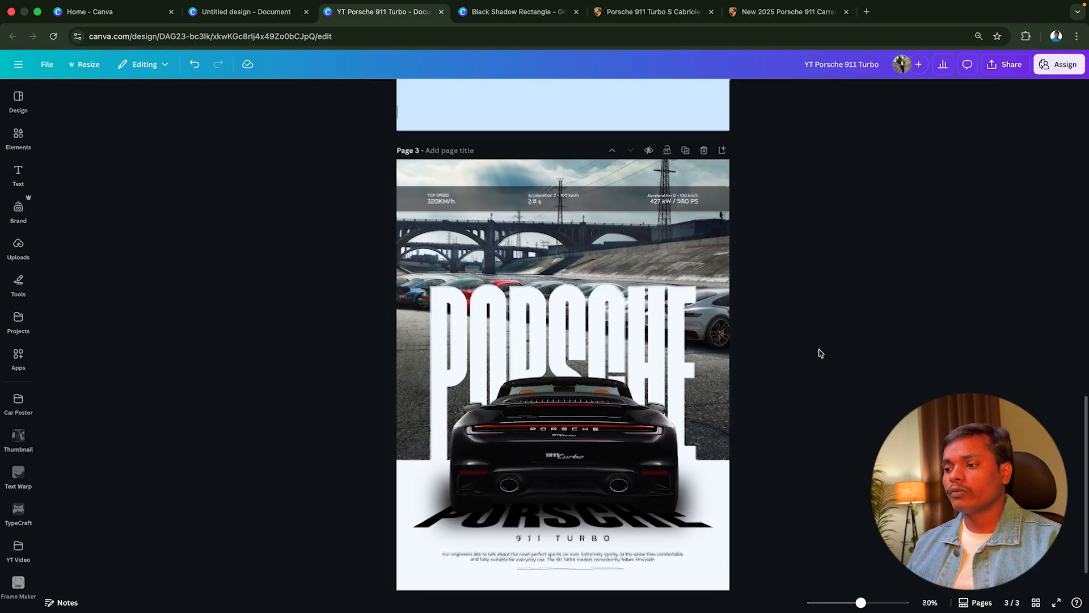
{"action": "key", "text": "super+minus"}
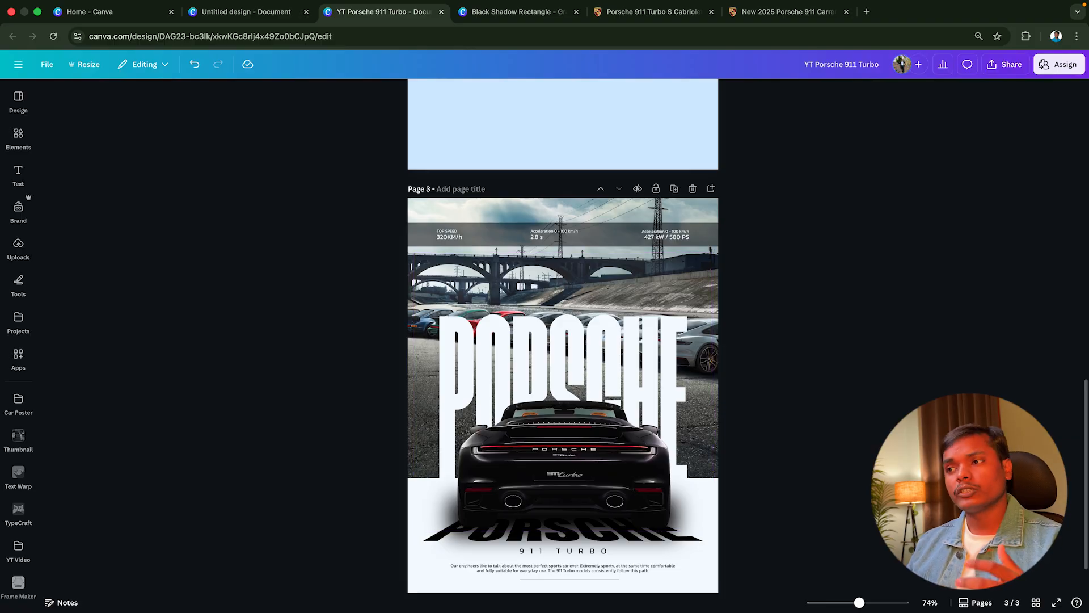
{"action": "scroll", "coordinate": [562, 340], "scroll_direction": "down", "scroll_amount": 2}
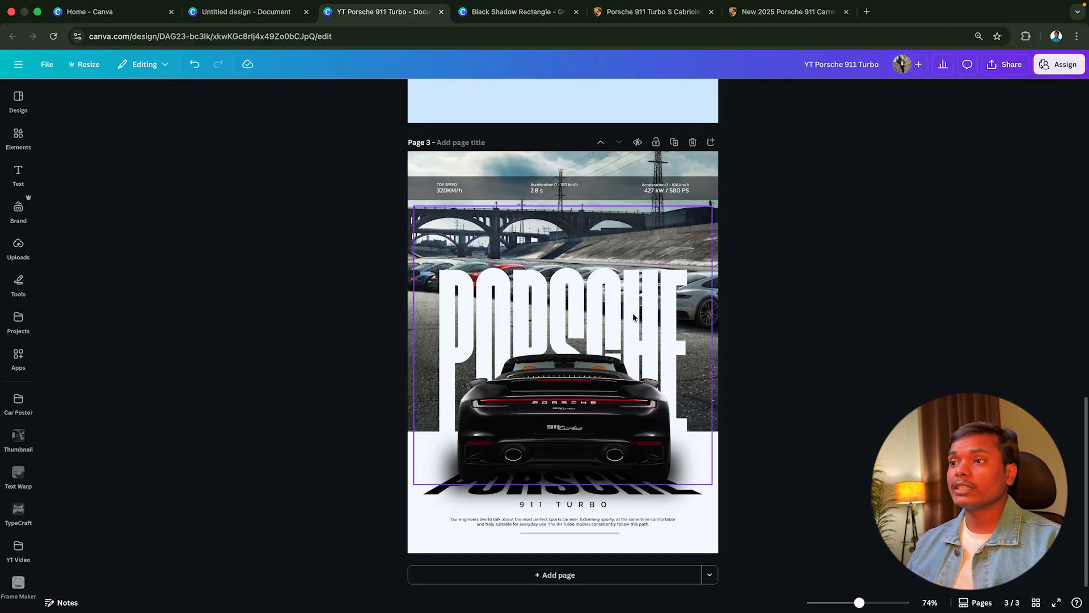
Download only the current page (Page 3) as a PNG at size 3.125
{"action": "left_click", "coordinate": [991, 67]}
{"action": "left_click", "coordinate": [906, 276]}
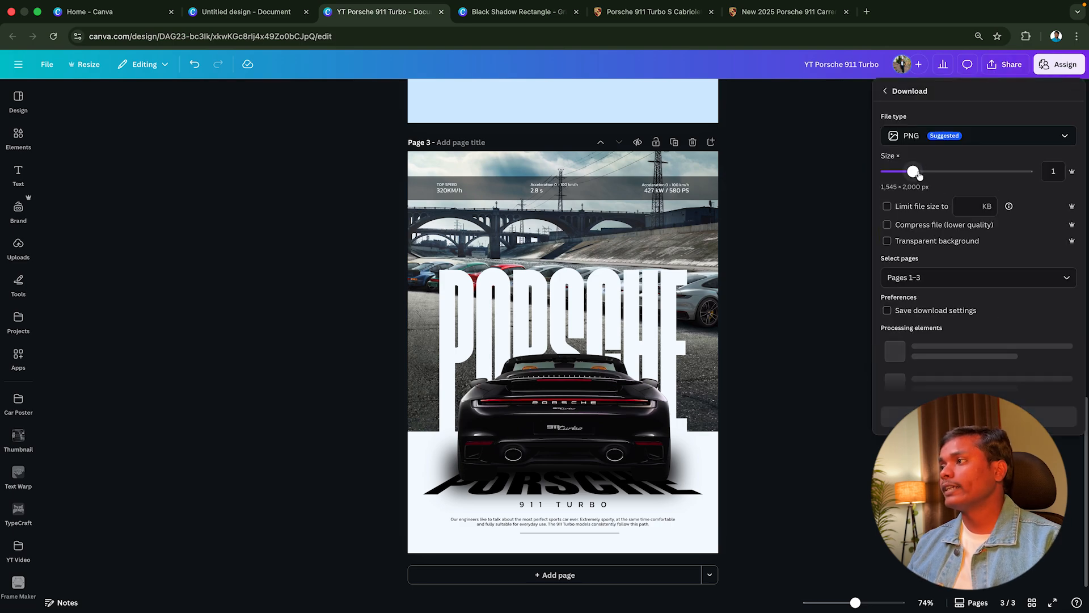
{"action": "left_click_drag", "start_coordinate": [914, 172], "coordinate": [1087, 127]}
{"action": "left_click", "coordinate": [950, 277]}
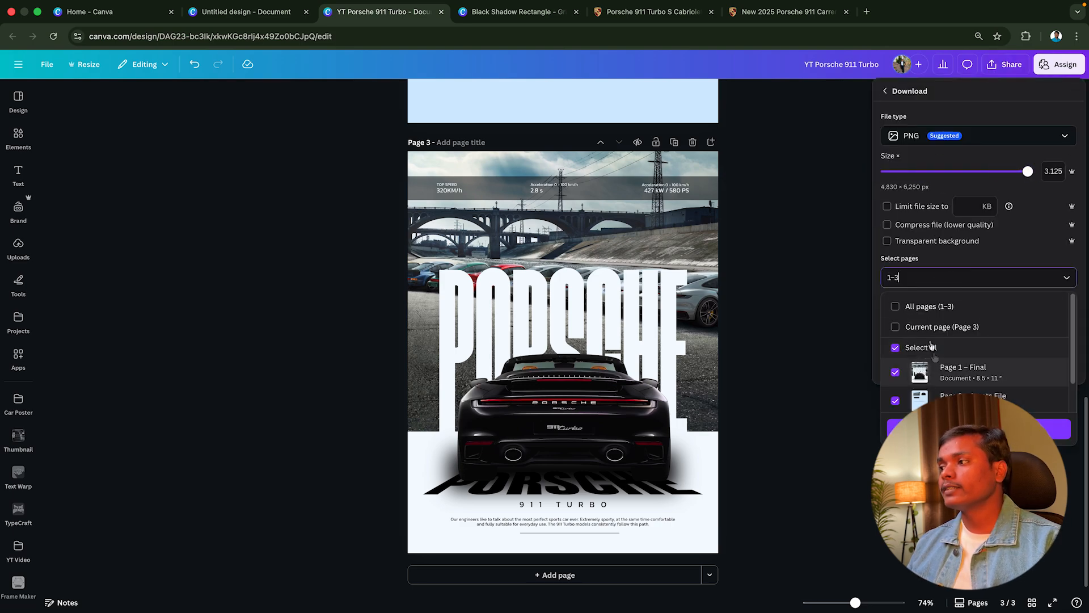
{"action": "left_click", "coordinate": [902, 327]}
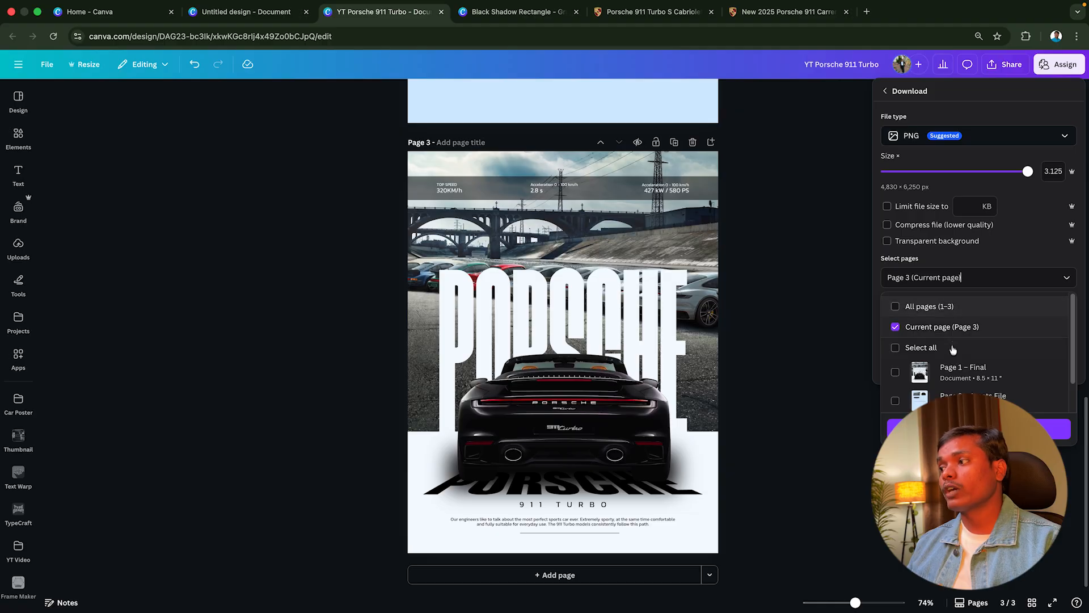
{"action": "left_click", "coordinate": [959, 429]}
{"action": "left_click", "coordinate": [995, 366]}
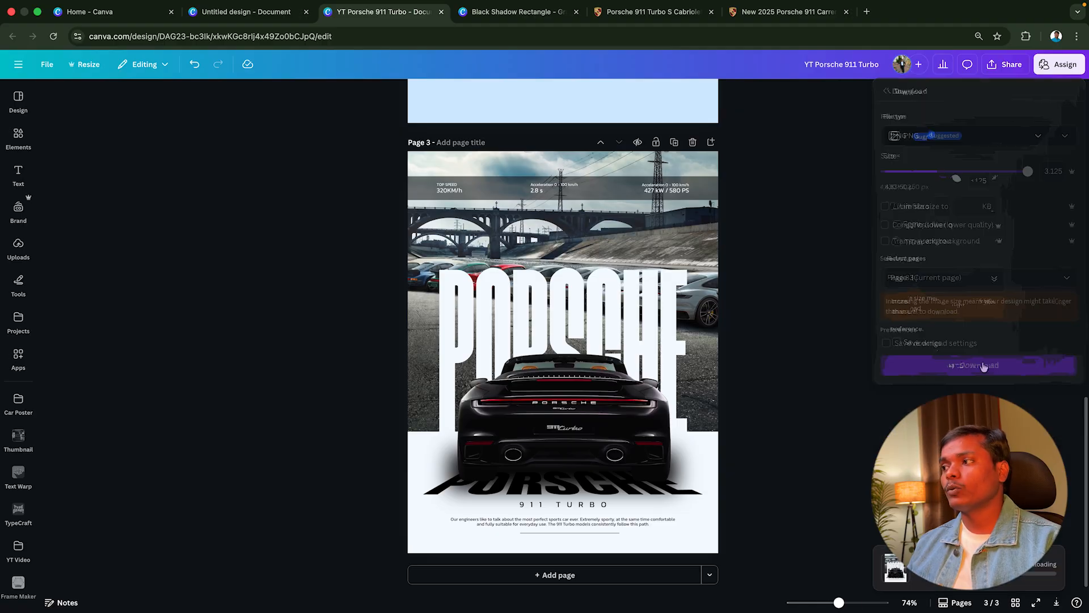
{"action": "left_click", "coordinate": [881, 295]}
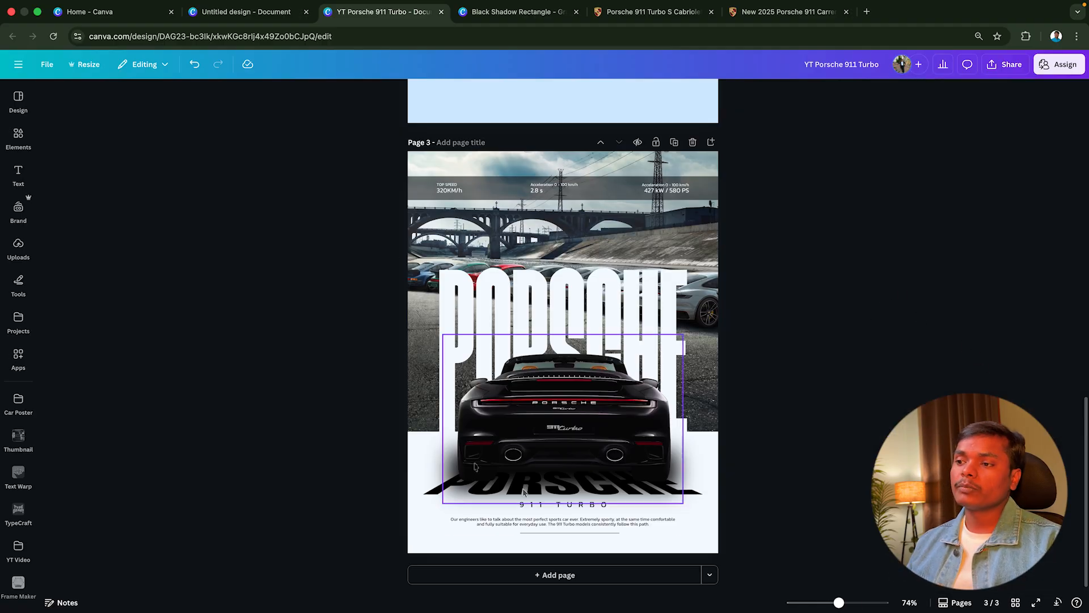
Download only the current page (Page 3) as PDF Print with the CMYK colour profile
{"action": "left_click", "coordinate": [1007, 64]}
{"action": "left_click", "coordinate": [905, 276]}
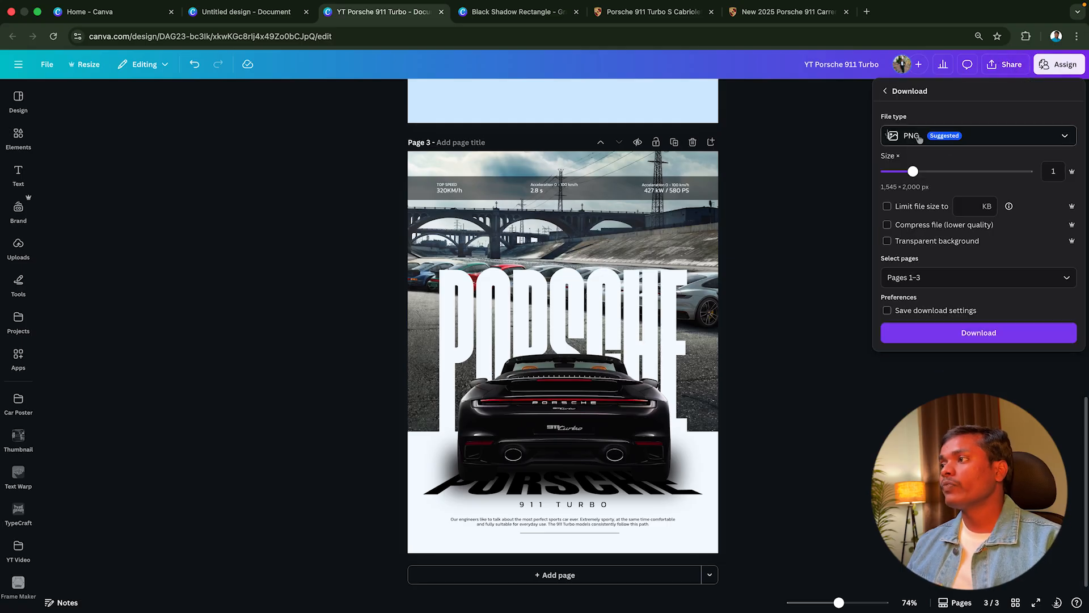
{"action": "left_click", "coordinate": [954, 143]}
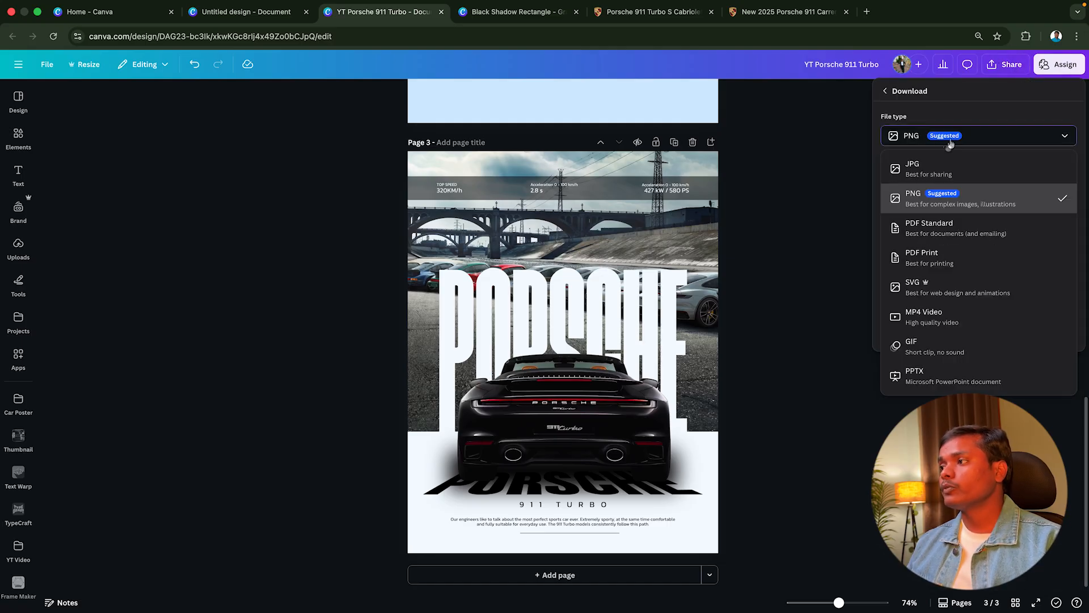
{"action": "left_click", "coordinate": [923, 259]}
{"action": "left_click", "coordinate": [924, 228]}
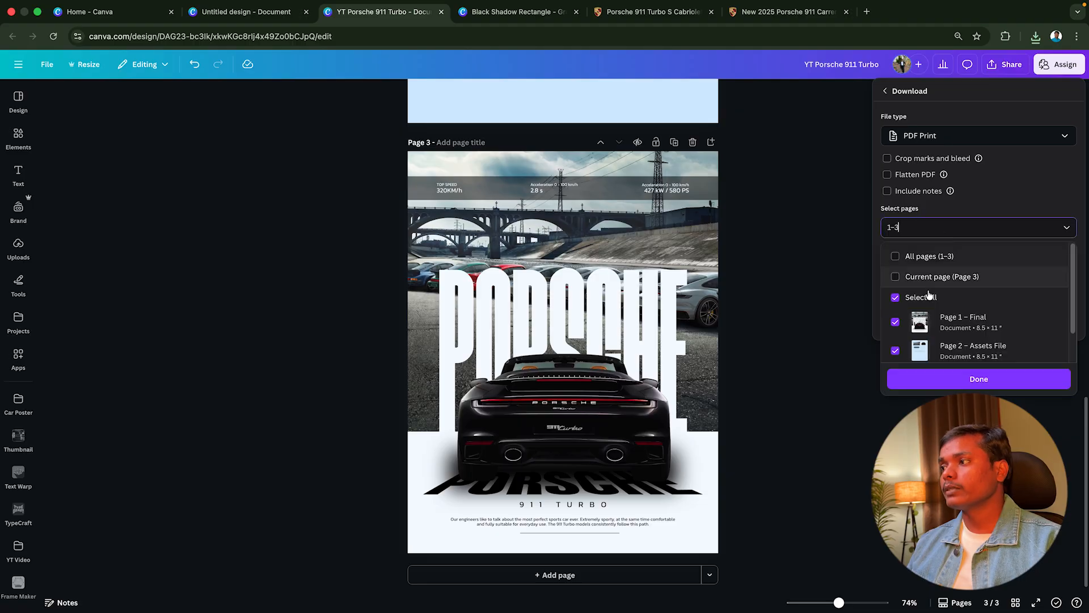
{"action": "left_click", "coordinate": [936, 274]}
{"action": "left_click", "coordinate": [985, 382]}
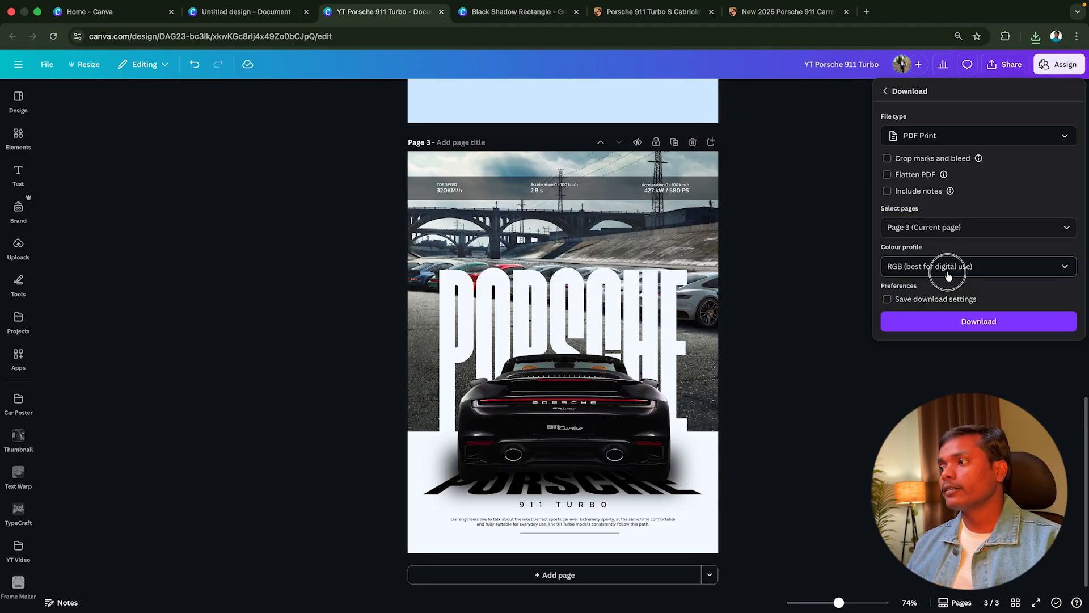
{"action": "left_click", "coordinate": [949, 267]}
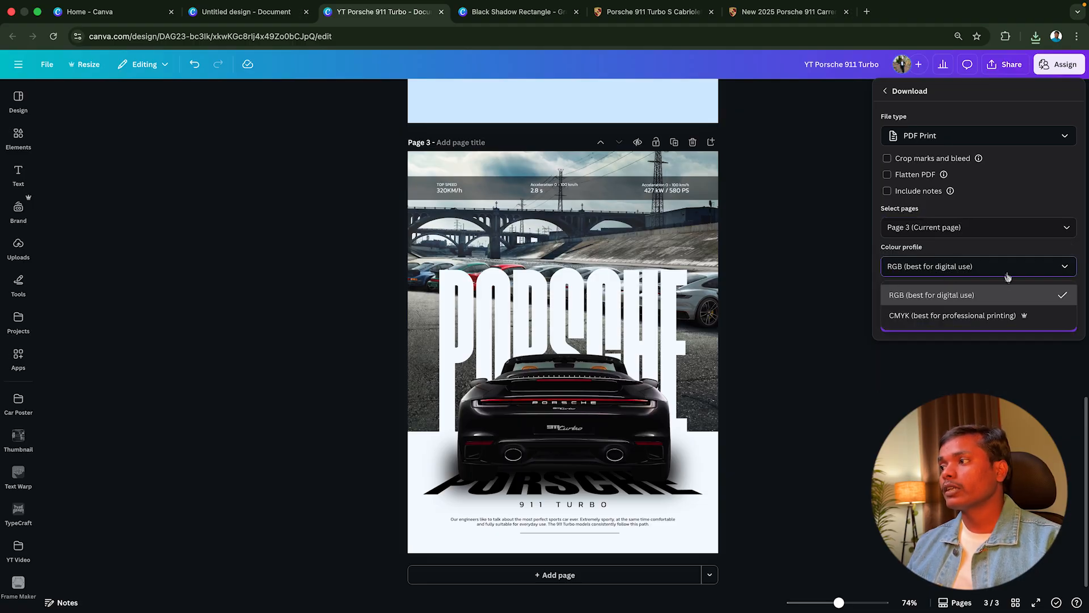
{"action": "left_click", "coordinate": [945, 316]}
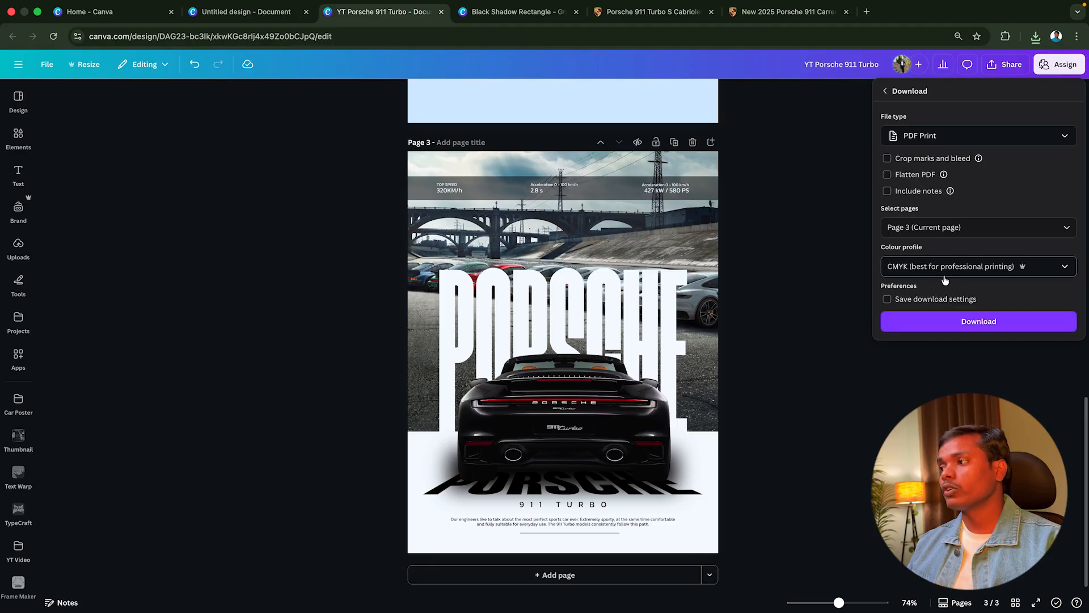
{"action": "left_click", "coordinate": [991, 327]}
Open the downloaded YT Porsche 911 Turbo (1).png to check the exported poster, and return to the Canva design
{"action": "left_click", "coordinate": [1036, 38]}
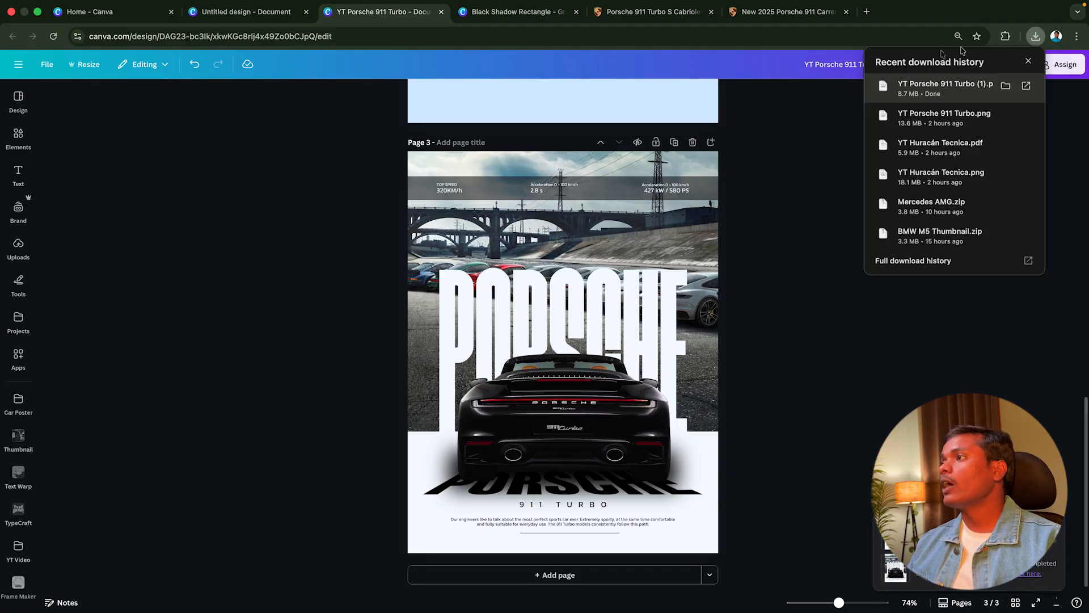
{"action": "left_click", "coordinate": [927, 91]}
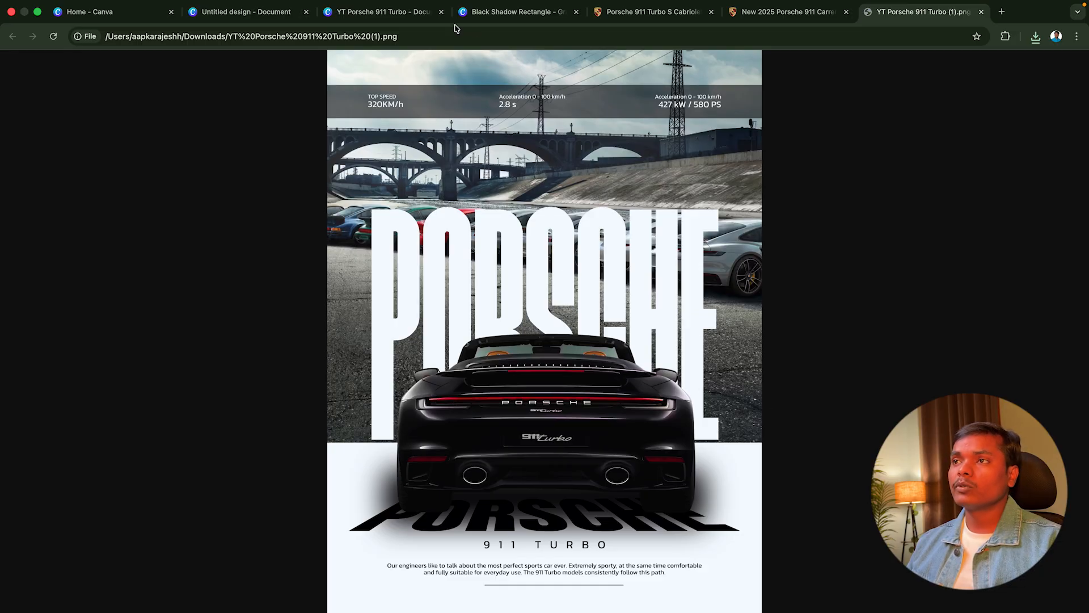
{"action": "left_click", "coordinate": [397, 12]}
{"action": "left_click", "coordinate": [619, 306]}
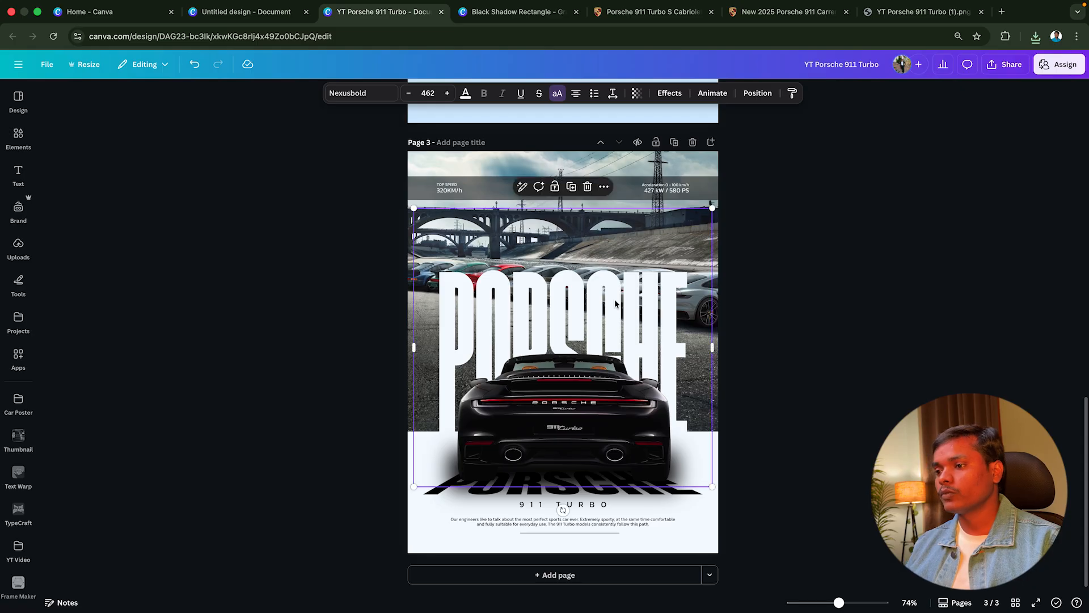
{"action": "left_click", "coordinate": [985, 214]}
Download Page 3 again as a PNG at size 3.125, leaving out the other pages
{"action": "left_click", "coordinate": [996, 65]}
{"action": "left_click", "coordinate": [904, 343]}
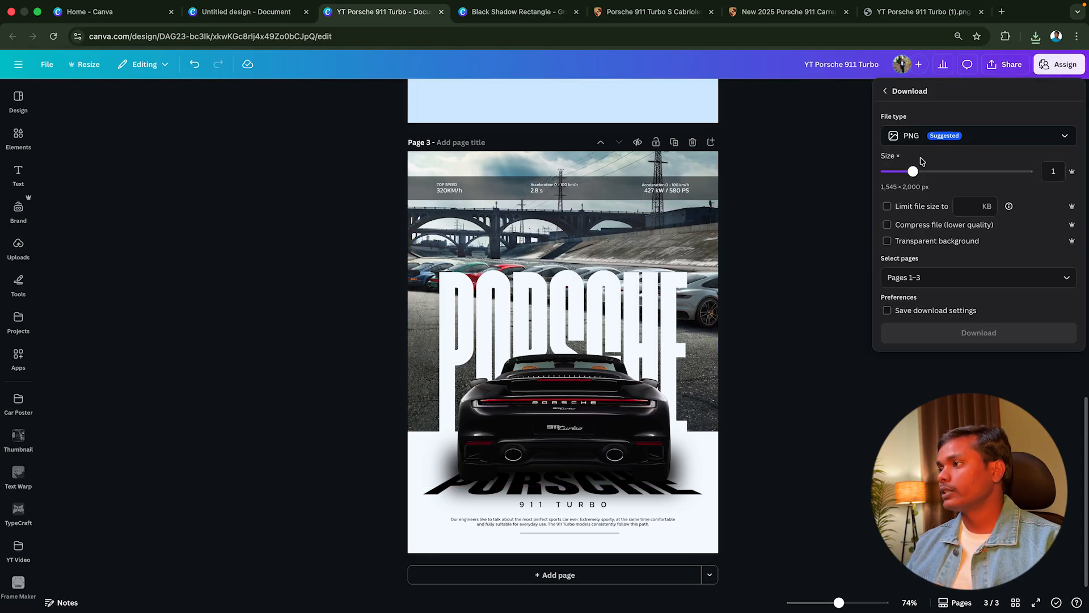
{"action": "left_click_drag", "start_coordinate": [914, 170], "coordinate": [1027, 171]}
{"action": "left_click", "coordinate": [951, 274]}
{"action": "left_click", "coordinate": [941, 325]}
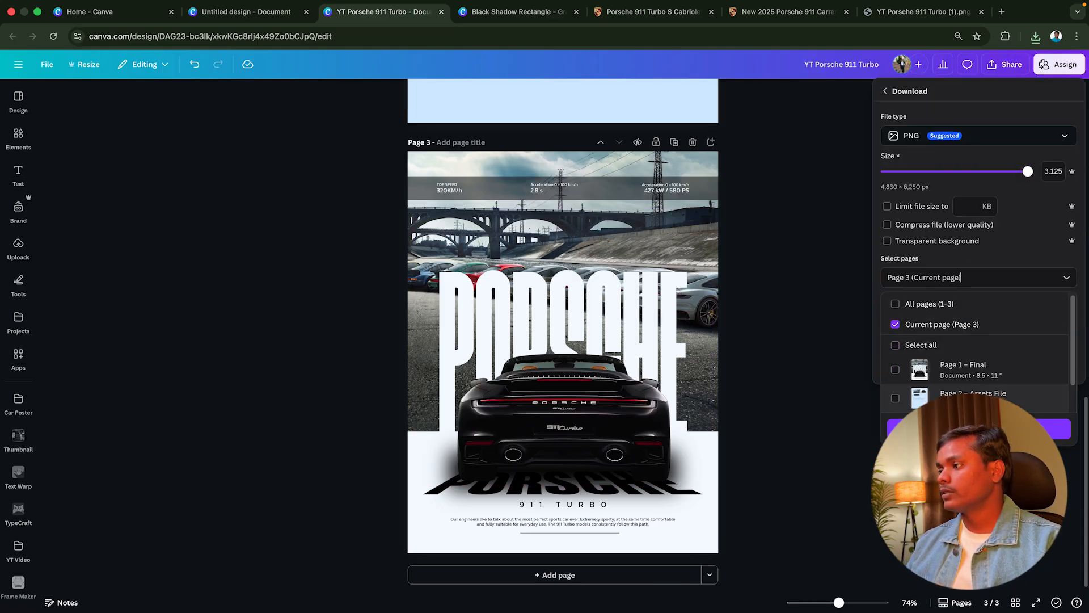
{"action": "left_click", "coordinate": [996, 426]}
{"action": "left_click", "coordinate": [1001, 365]}
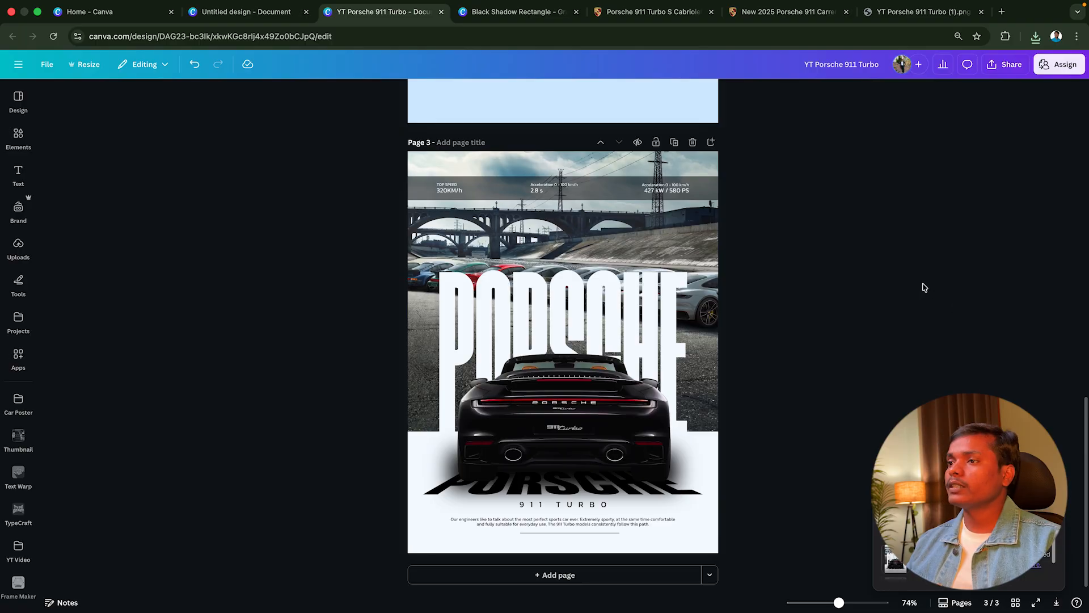